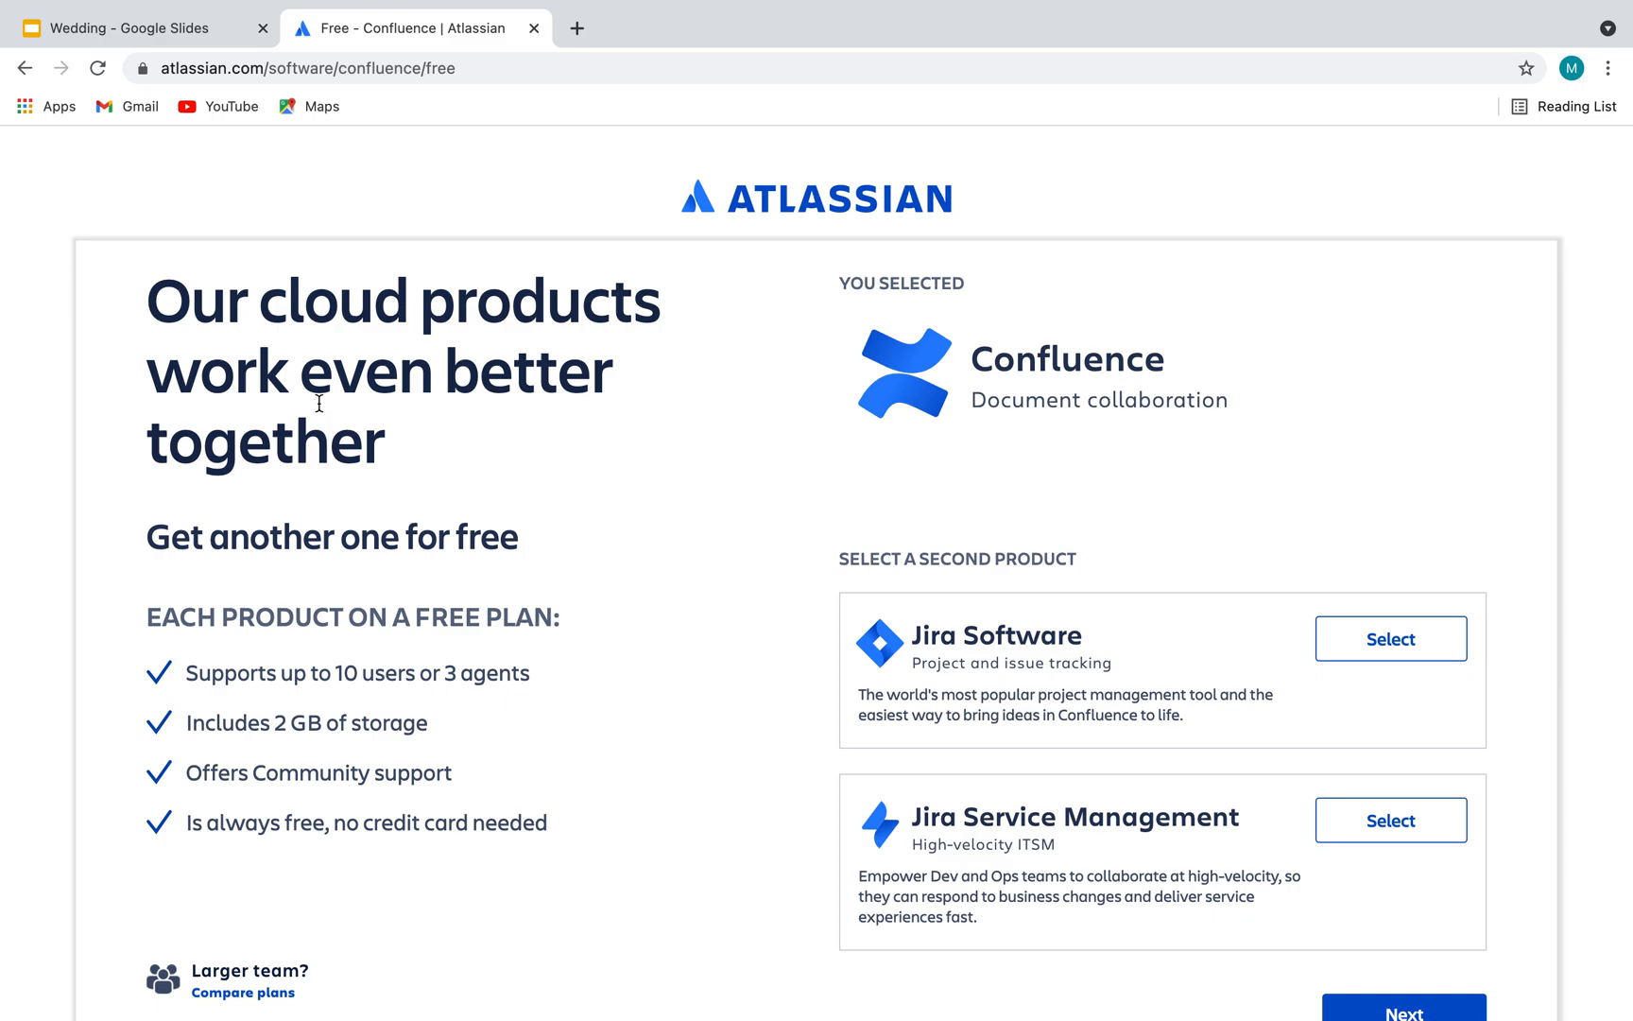
# Continue with Confluence only, without a second product, and register the free cloud site under the name jiraconfluence123.
pyautogui.scroll(-3, 997, 631)
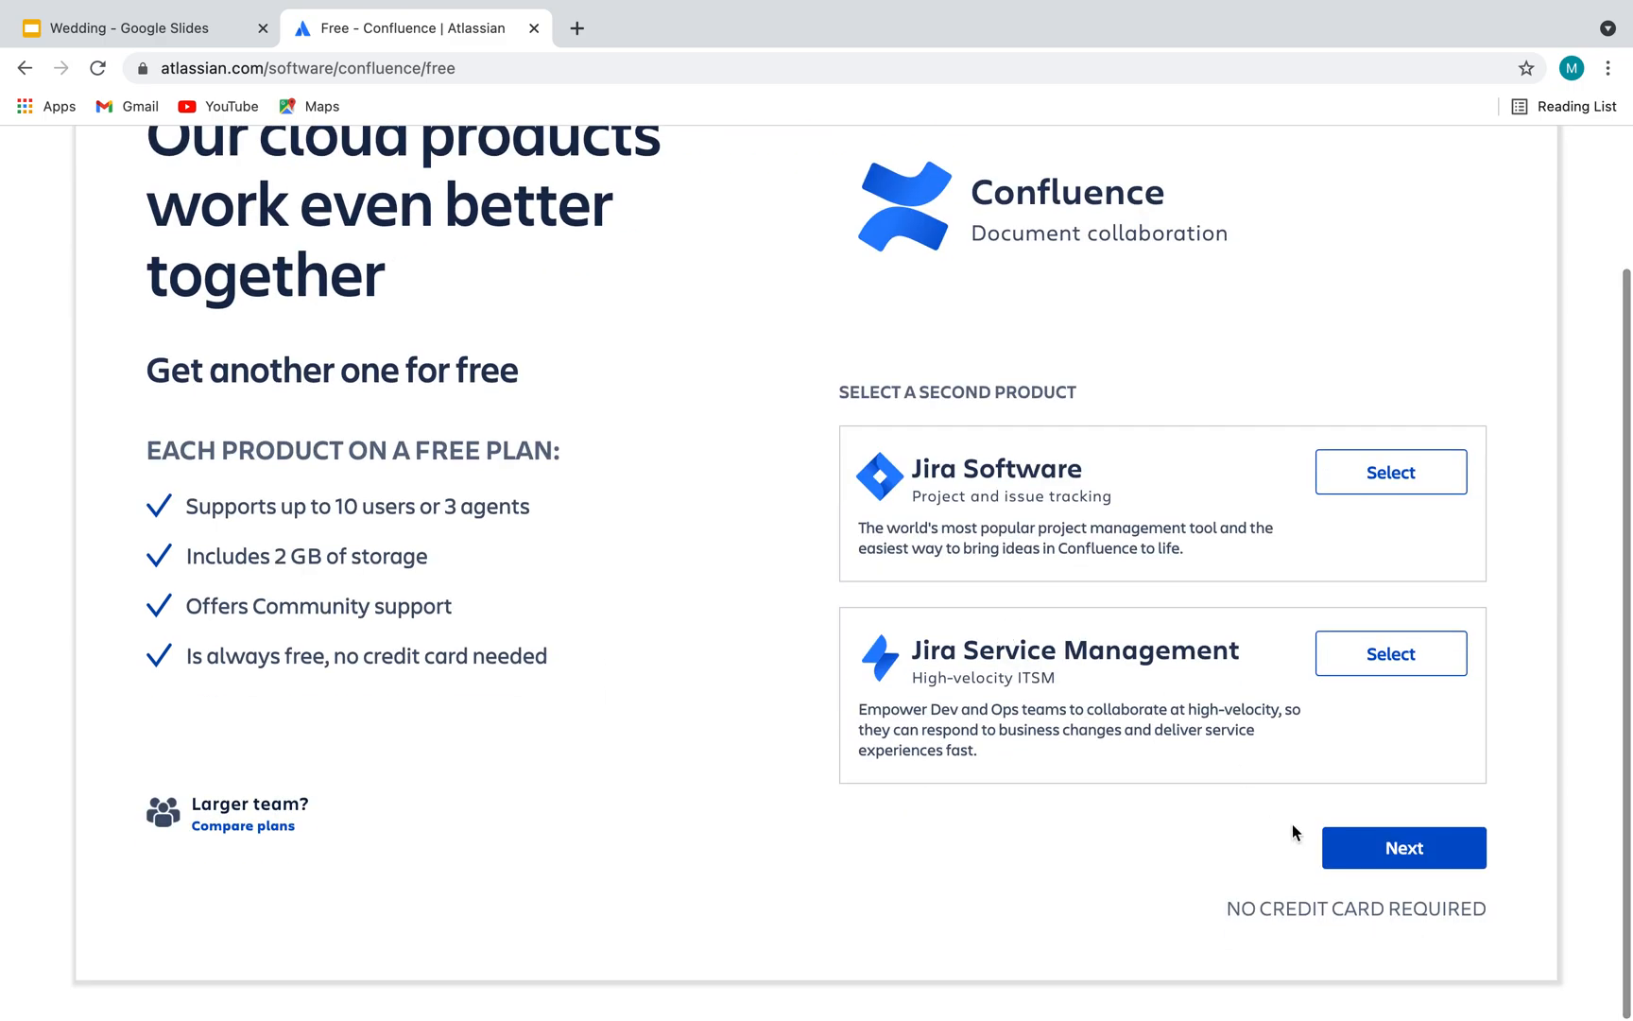
pyautogui.click(1397, 868)
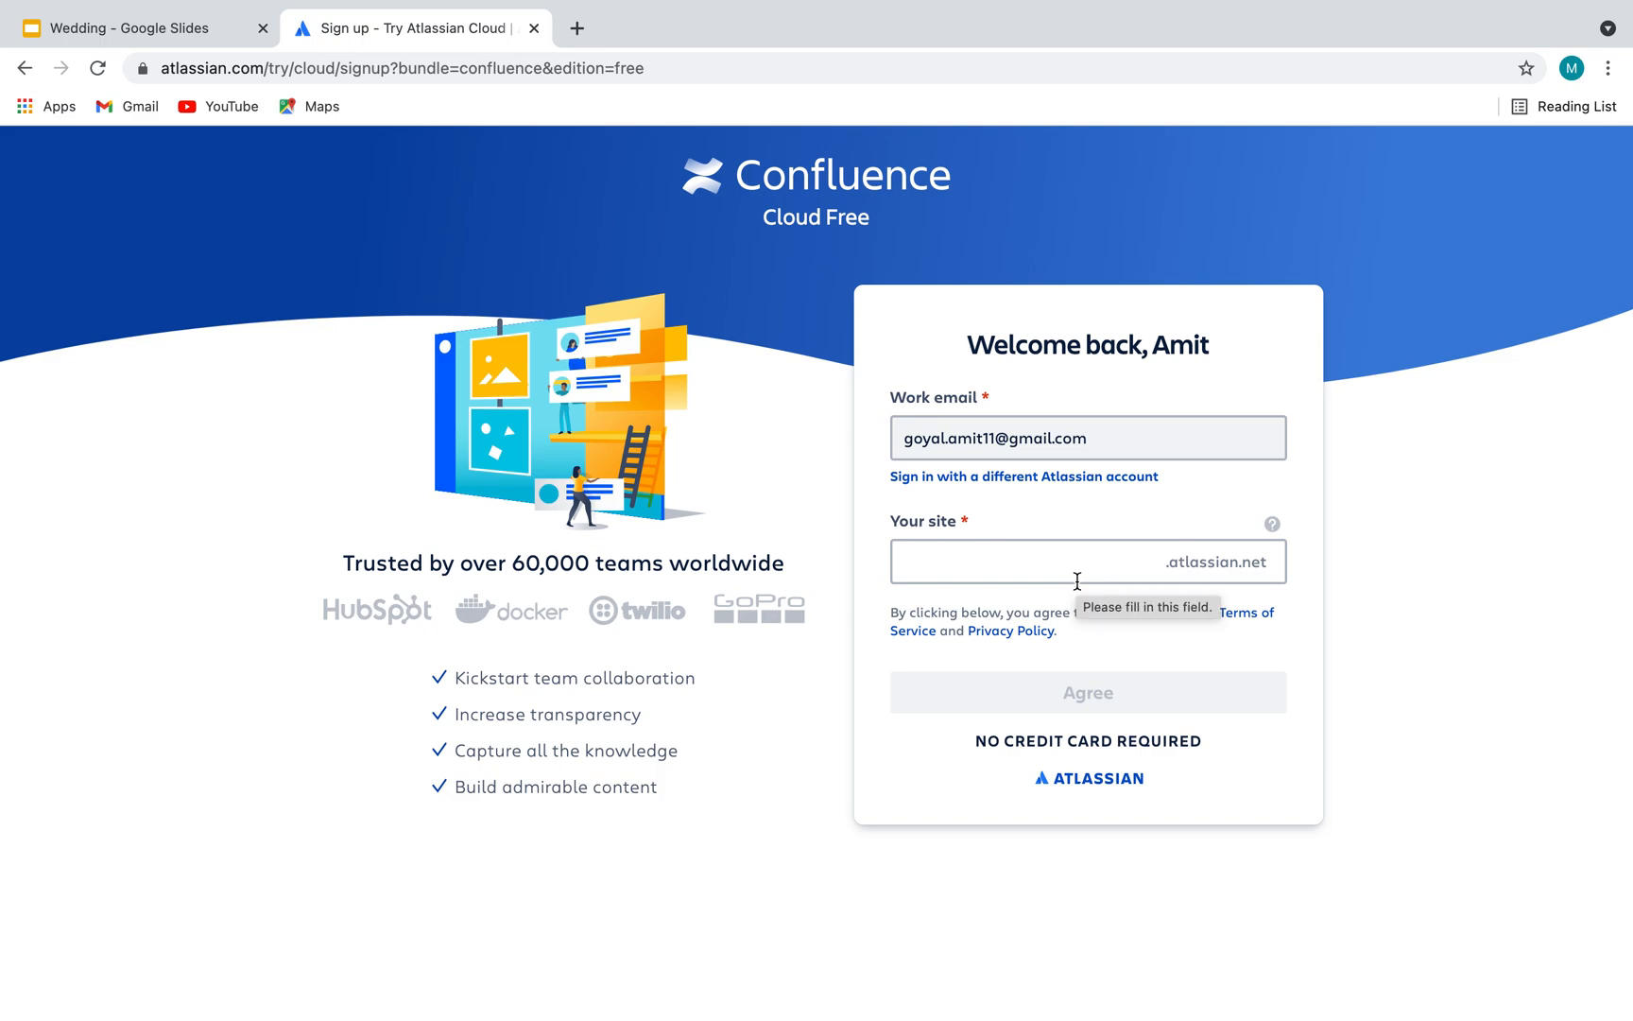
pyautogui.click(969, 564)
pyautogui.write('ji')
pyautogui.press('BackSpace')
pyautogui.press('BackSpace')
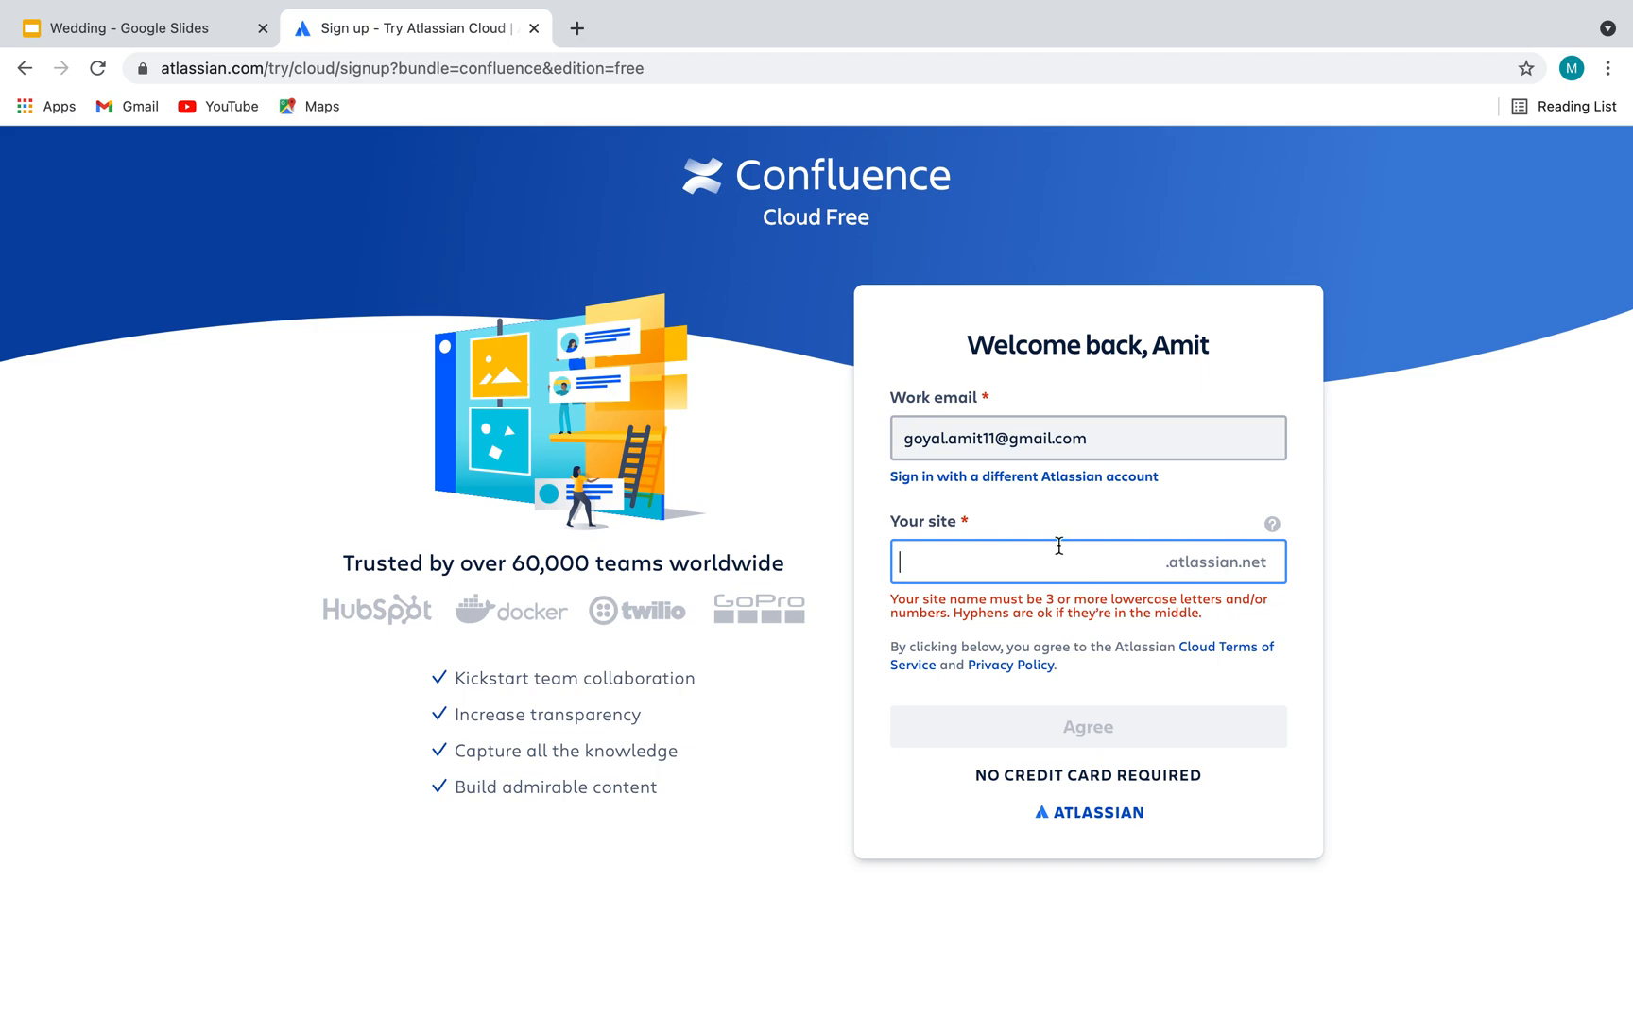
pyautogui.write('jira')
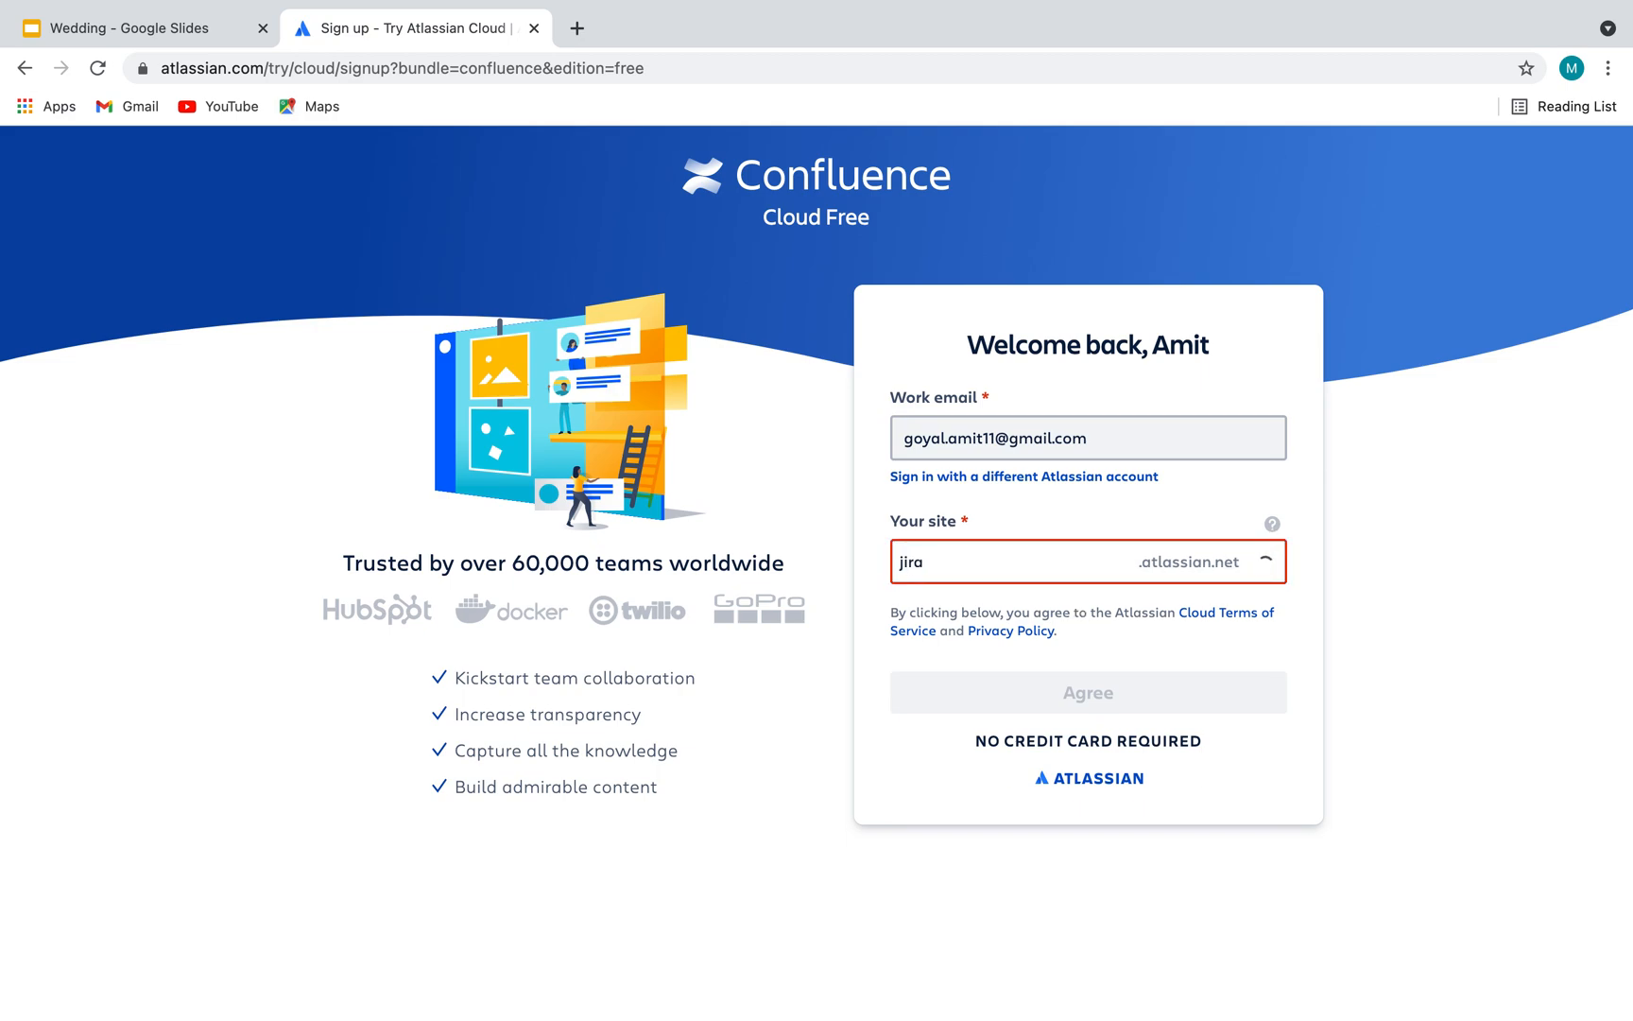
pyautogui.write('confluence')
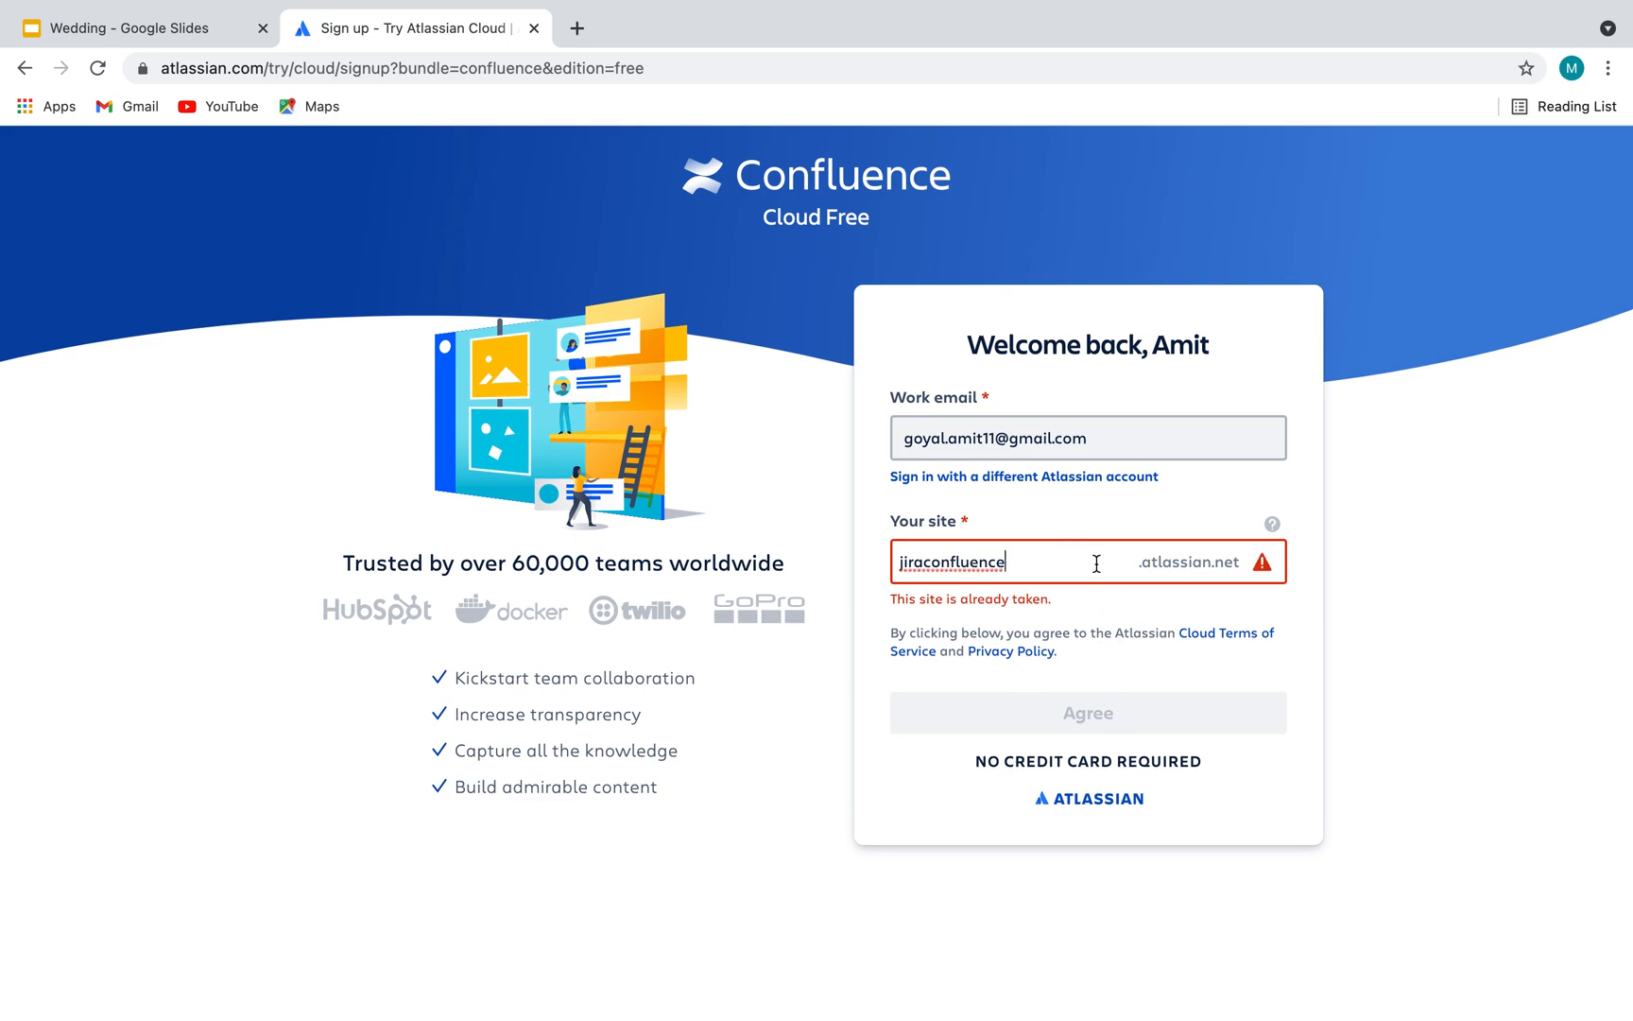
pyautogui.write('123')
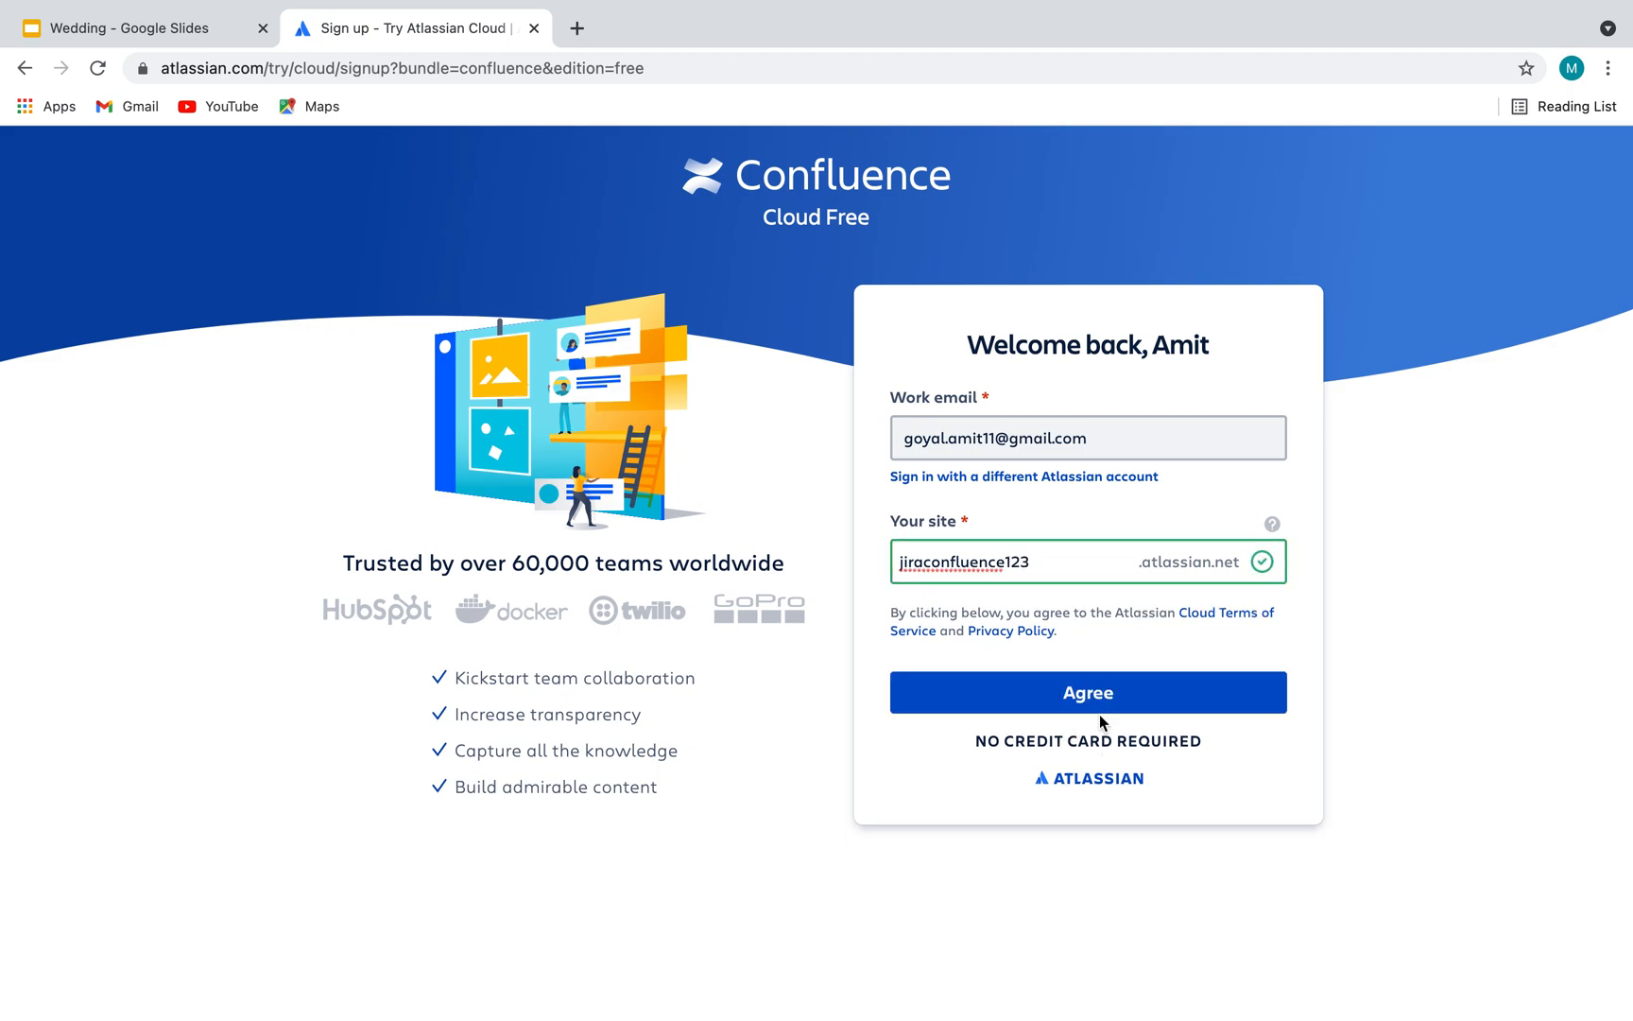
pyautogui.click(1101, 710)
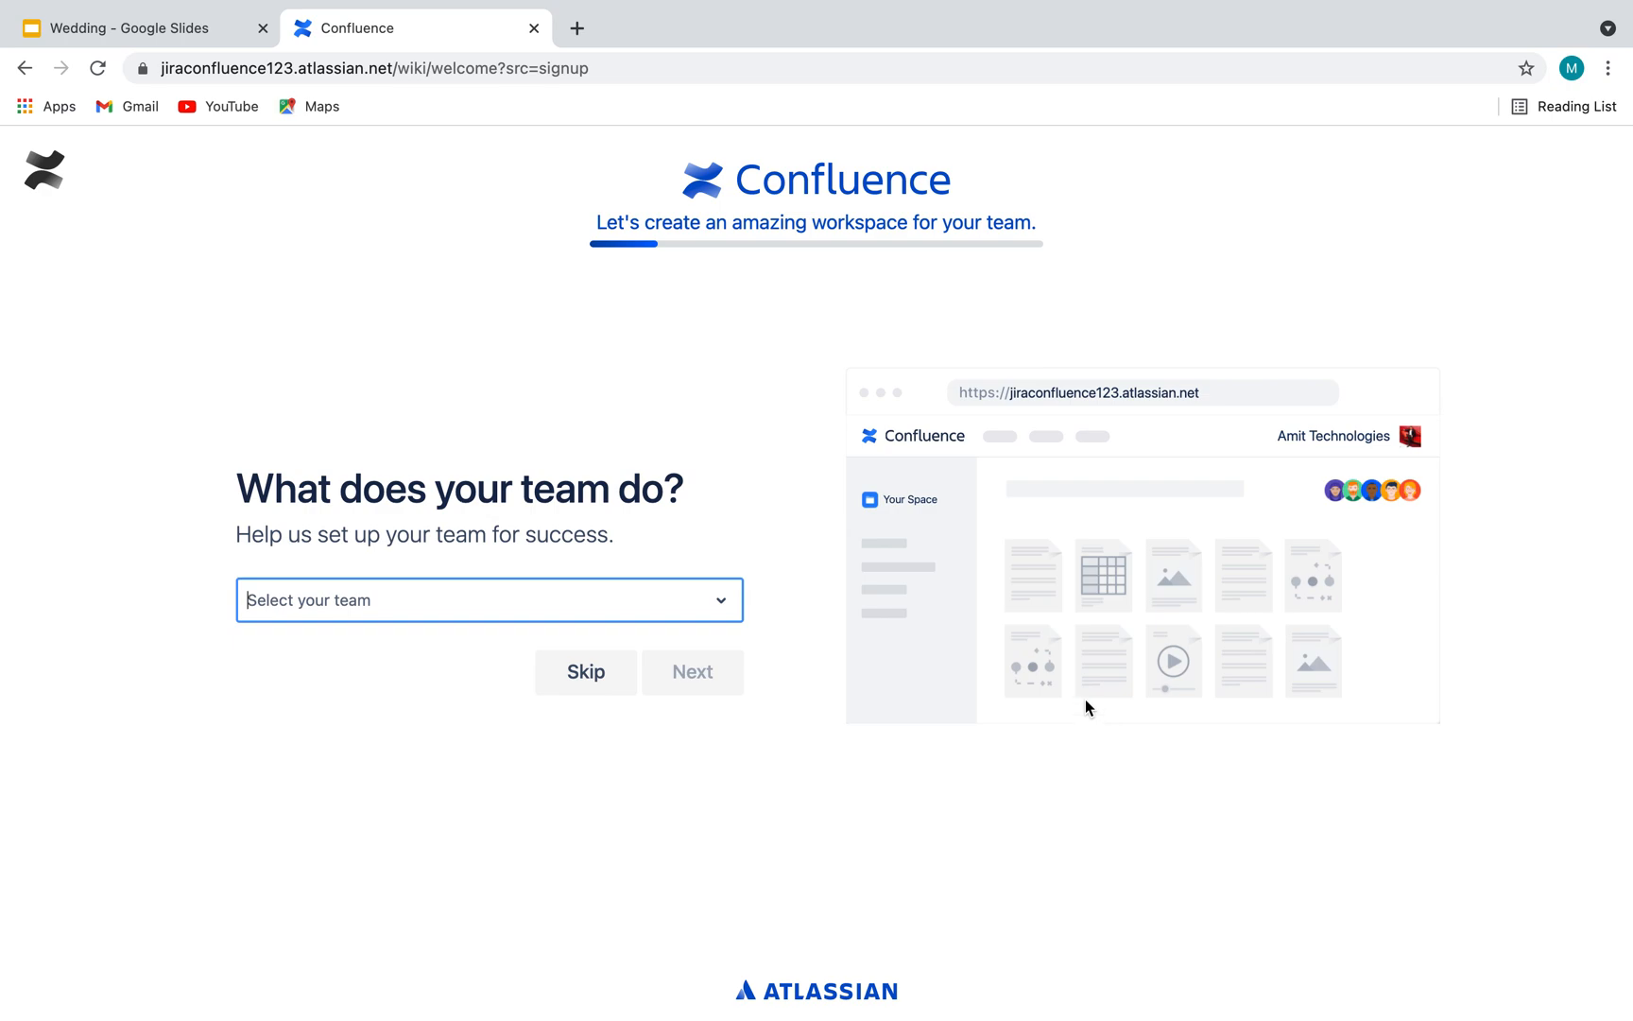
# View the options for the team and role questions and skip both without choosing an answer.
pyautogui.click(690, 603)
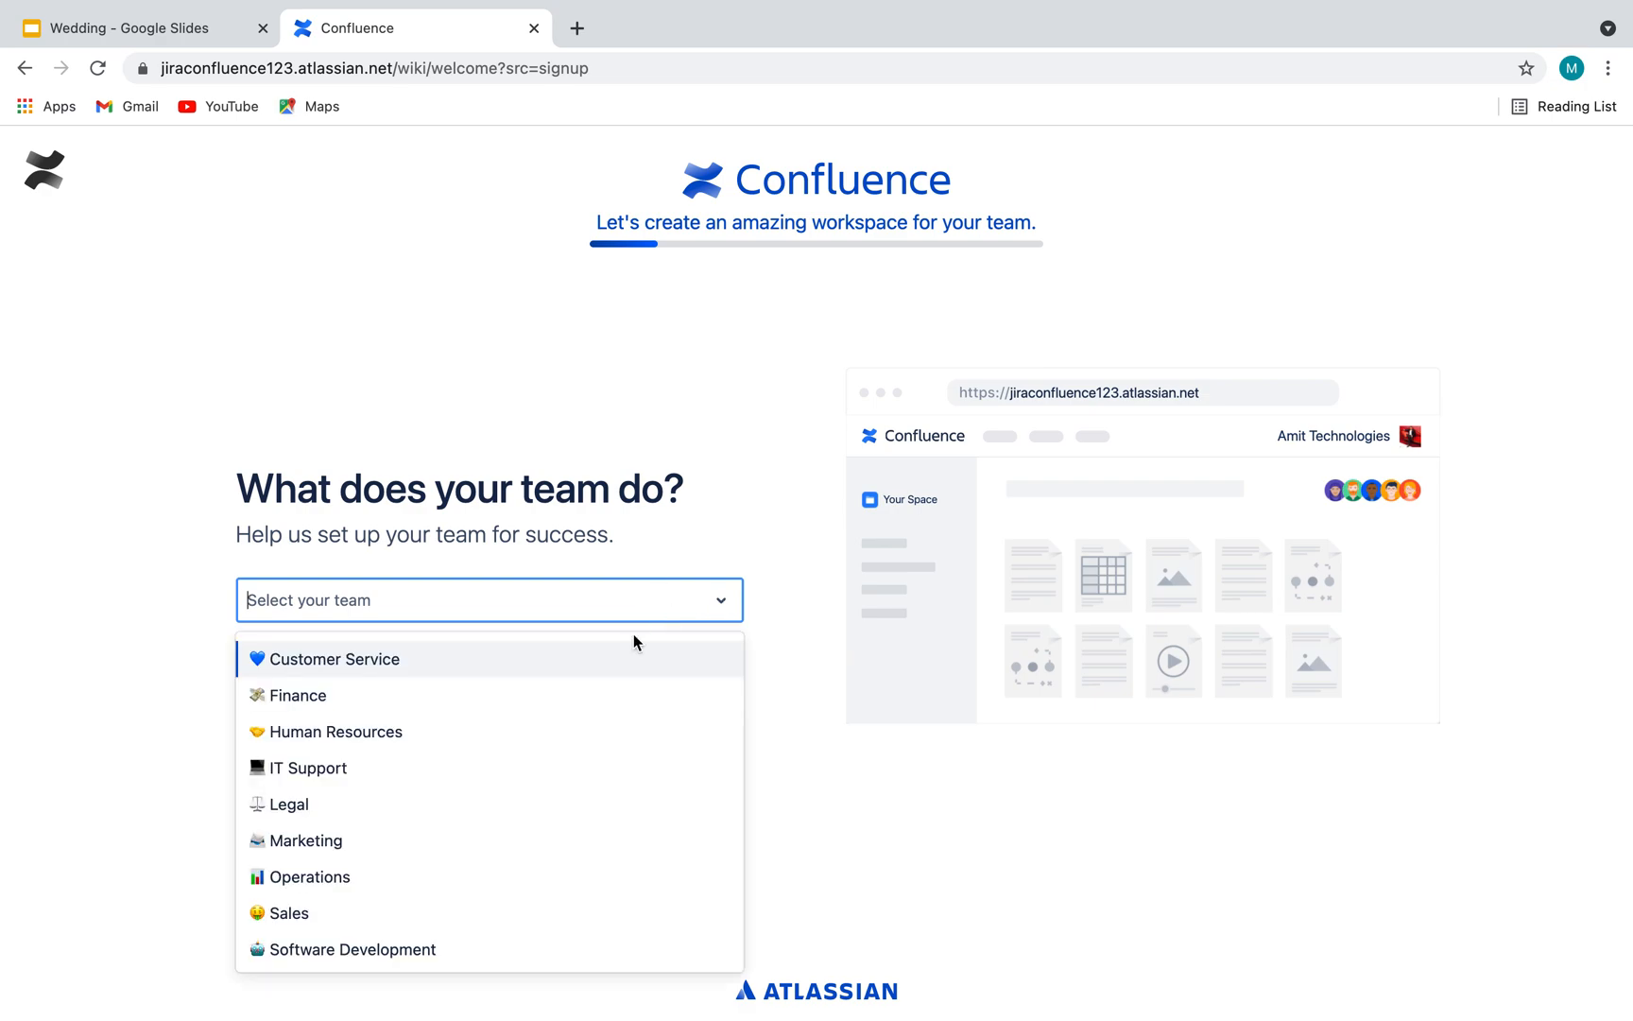
pyautogui.click(857, 799)
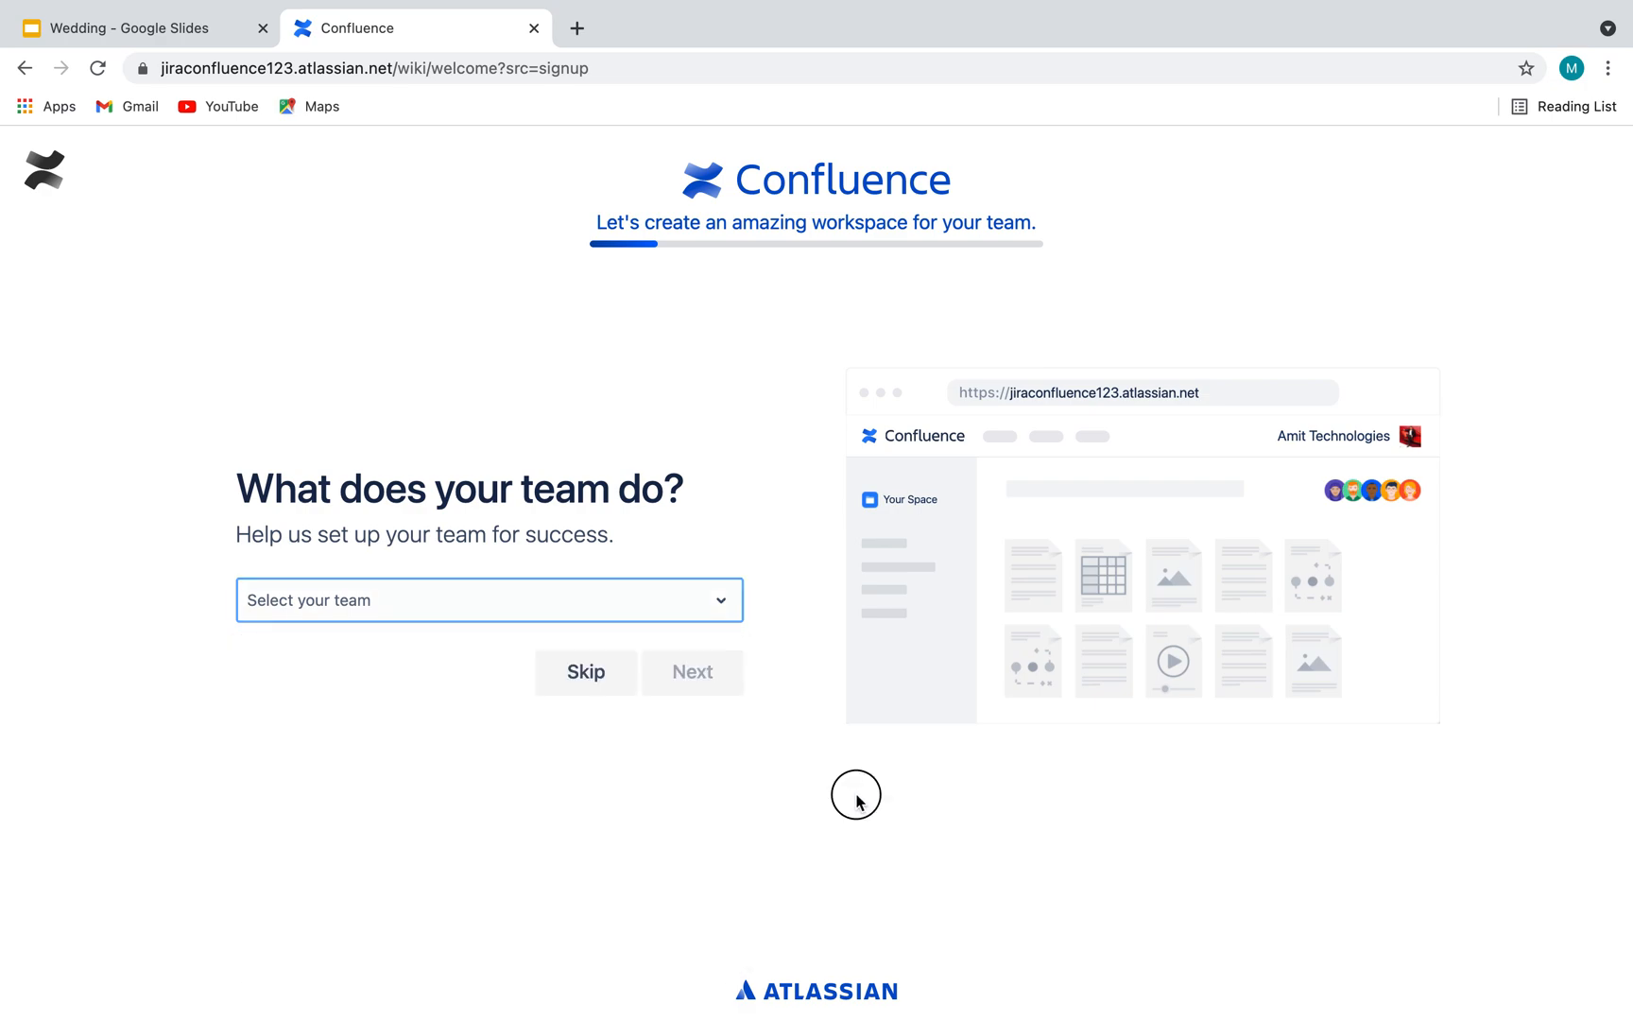
pyautogui.click(585, 688)
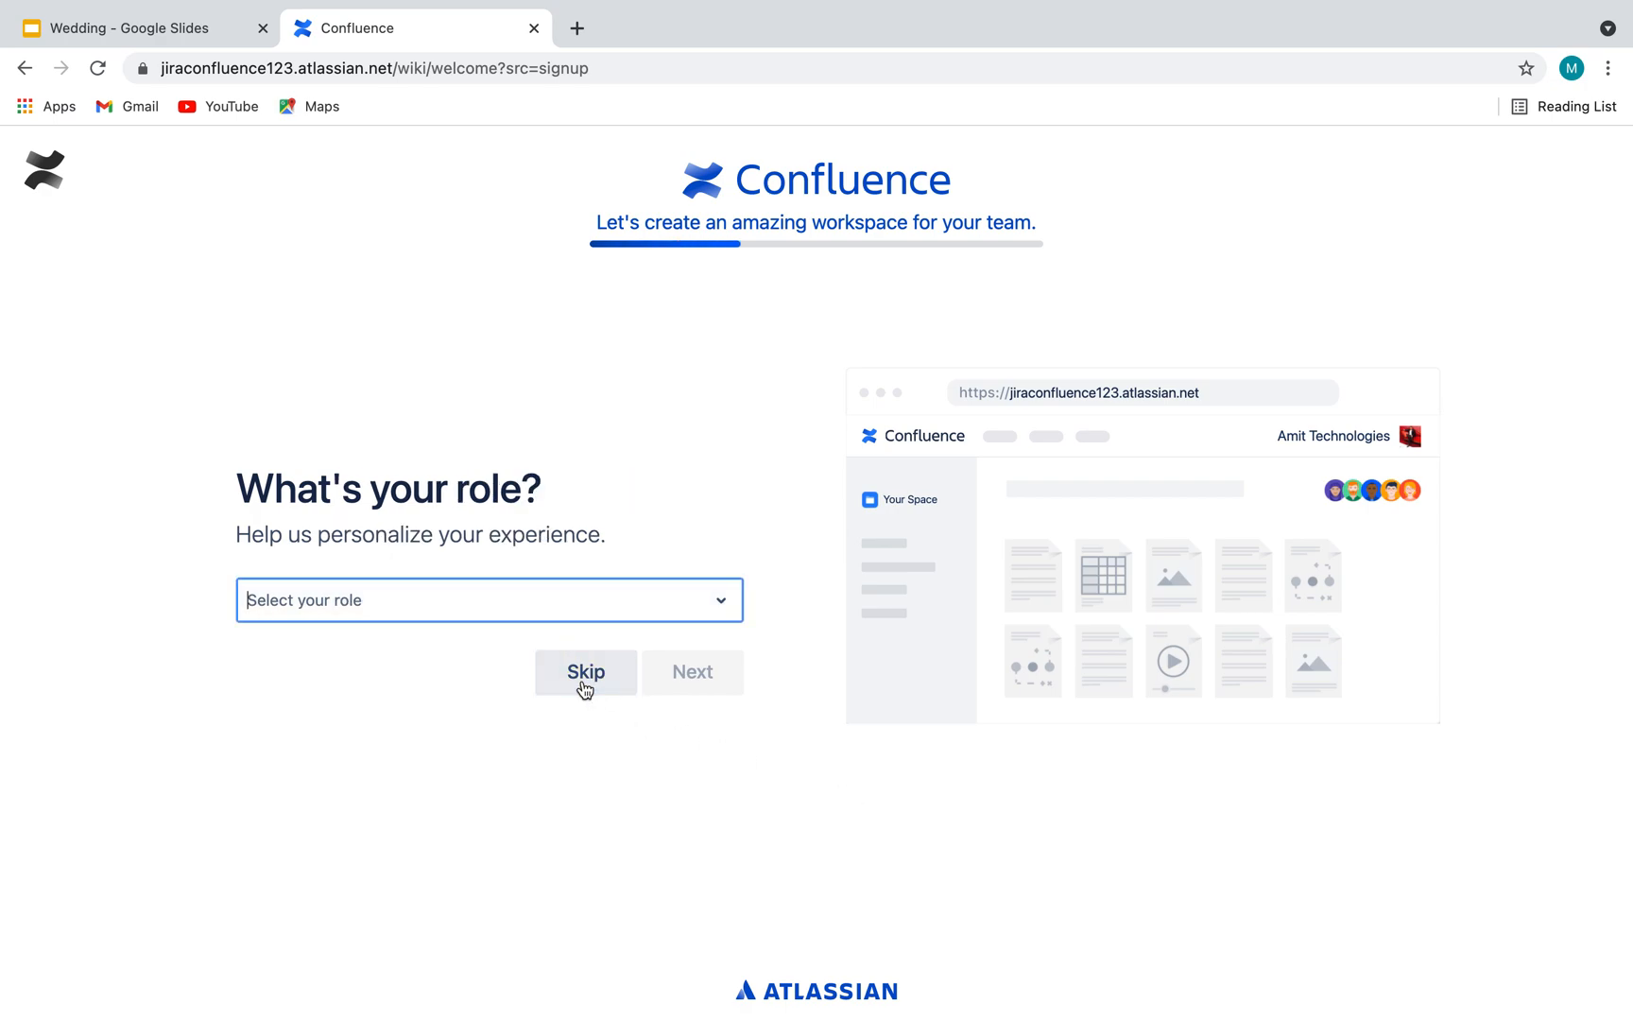
pyautogui.click(630, 612)
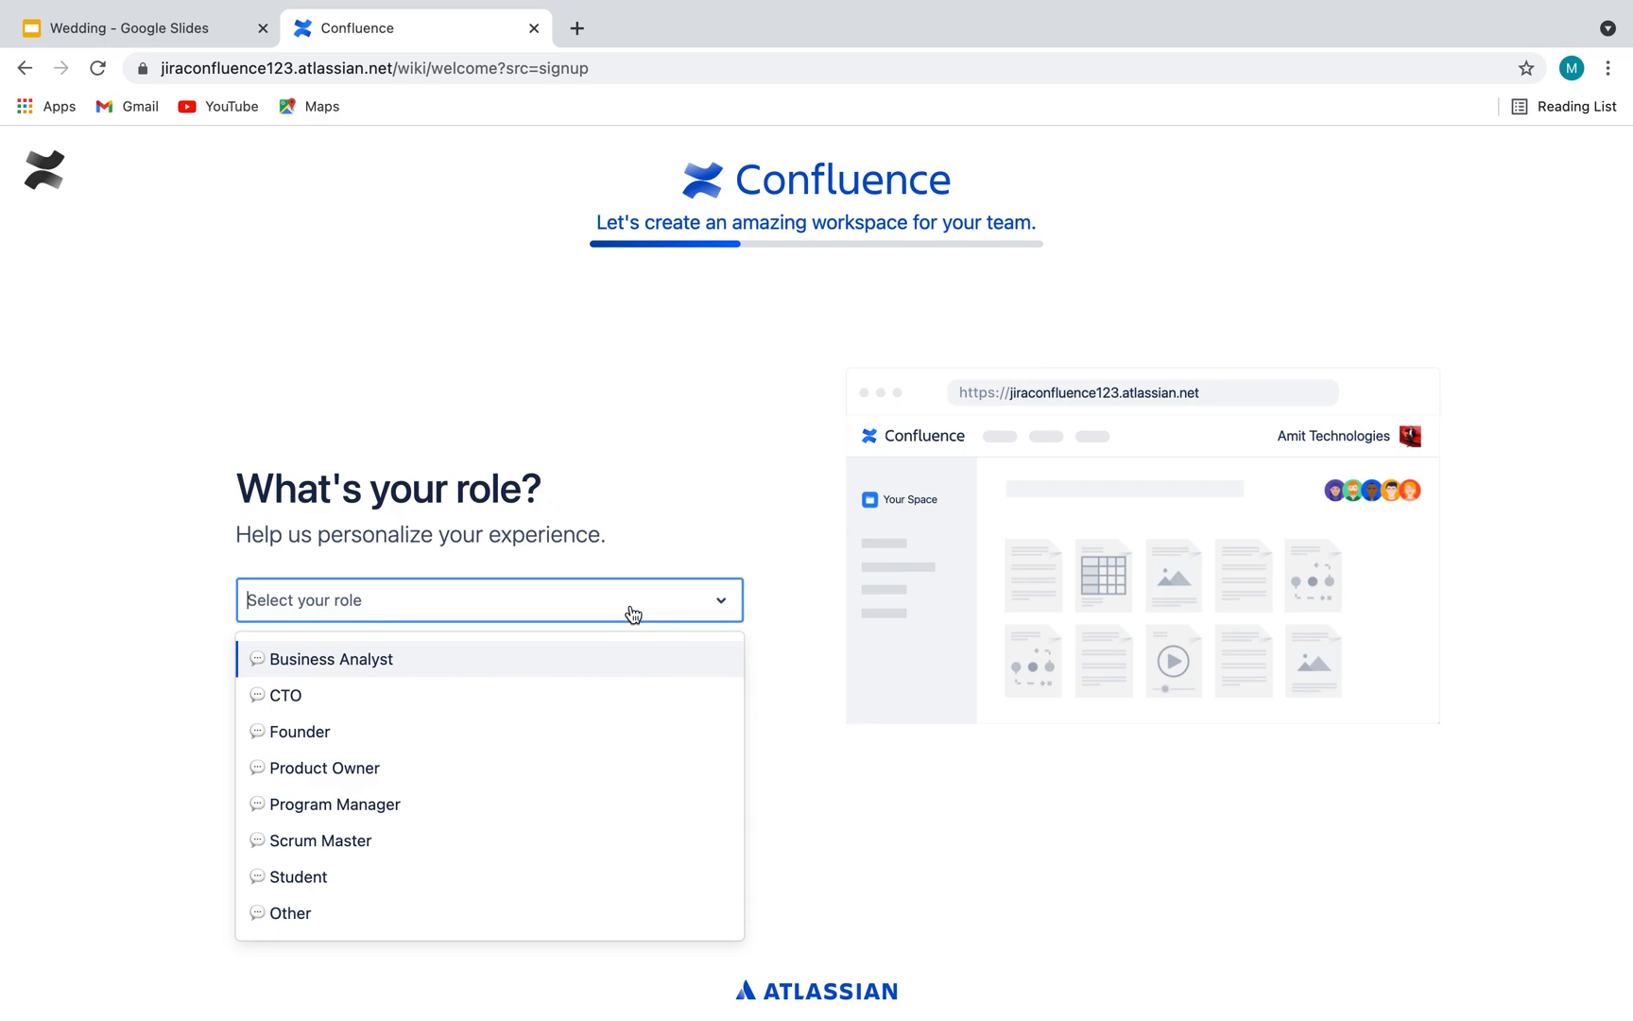
pyautogui.click(808, 724)
pyautogui.click(598, 689)
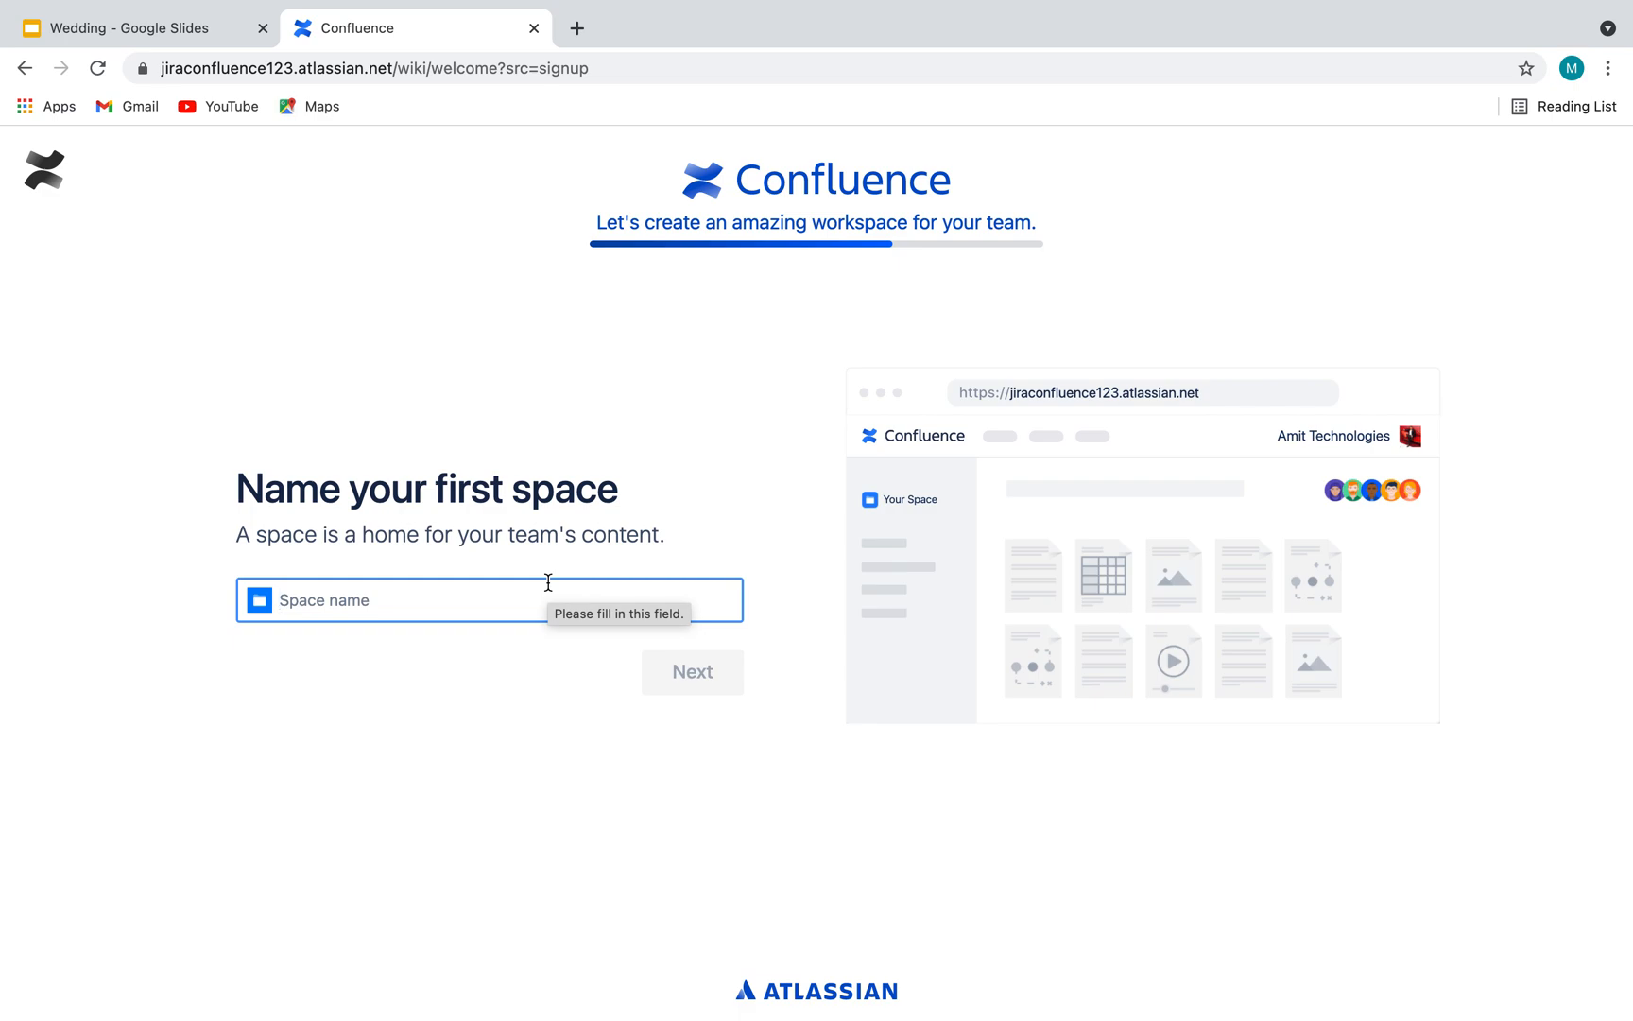
# Name the first space "Project Confluence" and continue the setup.
pyautogui.write('Proje')
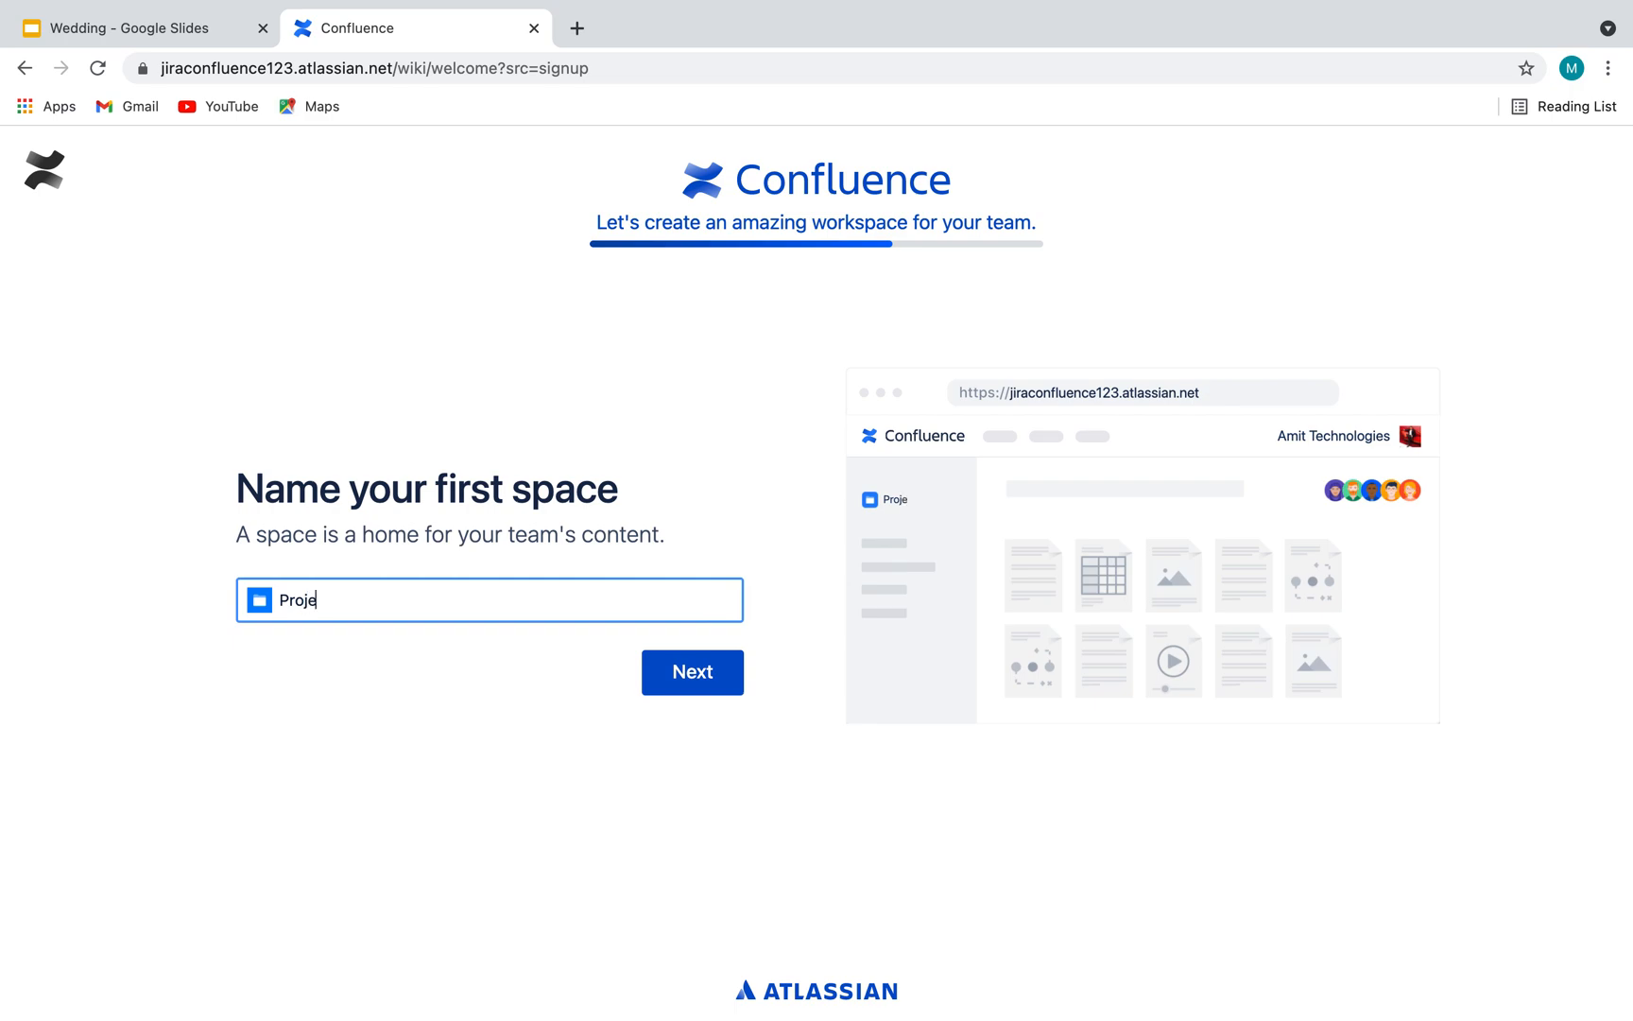
pyautogui.write('ct Confluence')
pyautogui.click(693, 673)
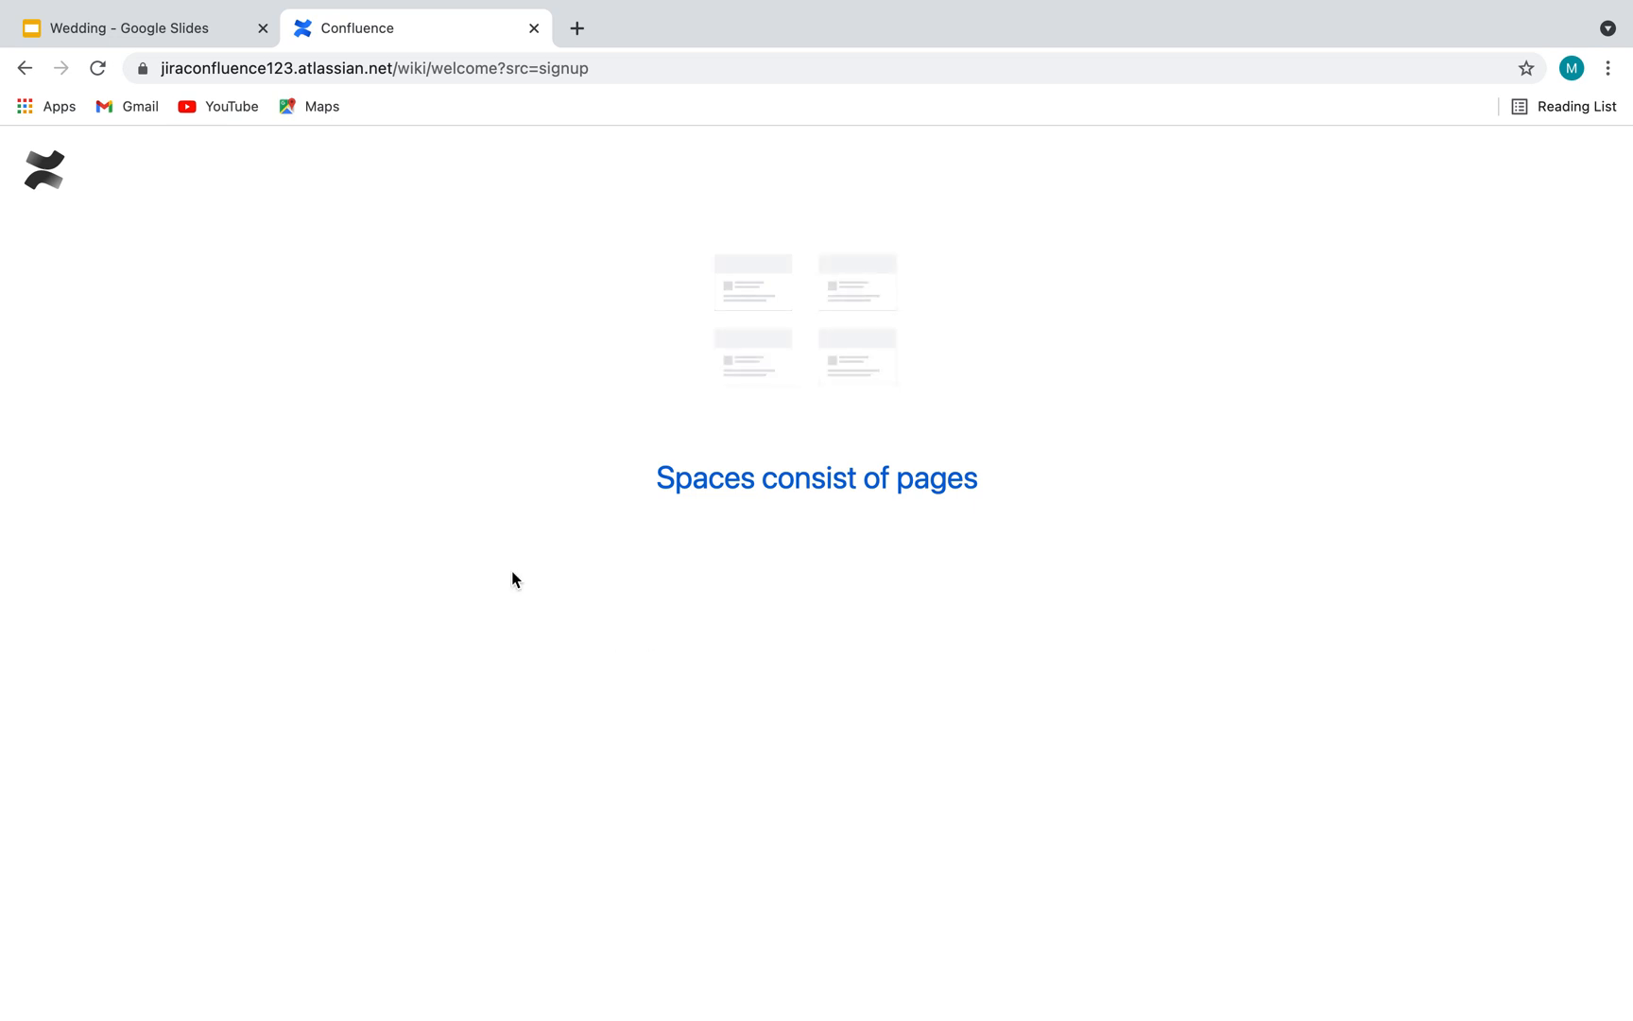
# Check the Wedding presentation in Google Slides, return to Confluence and finish the setup without inviting teammates.
pyautogui.click(132, 30)
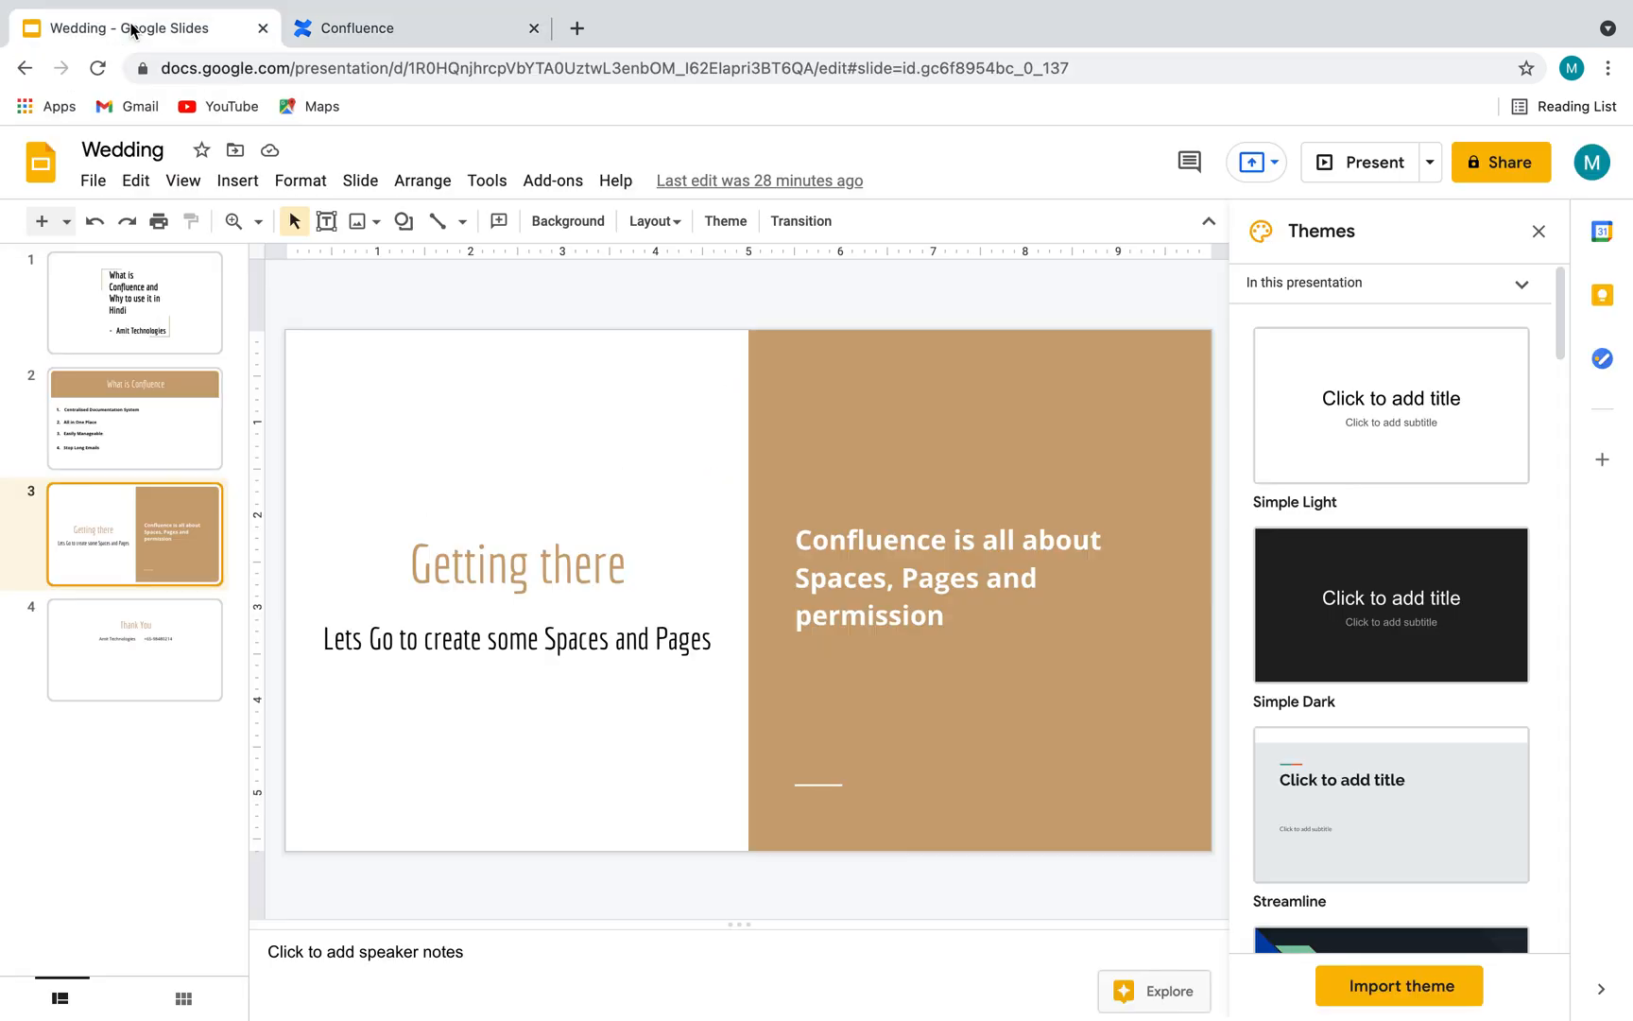
pyautogui.click(422, 28)
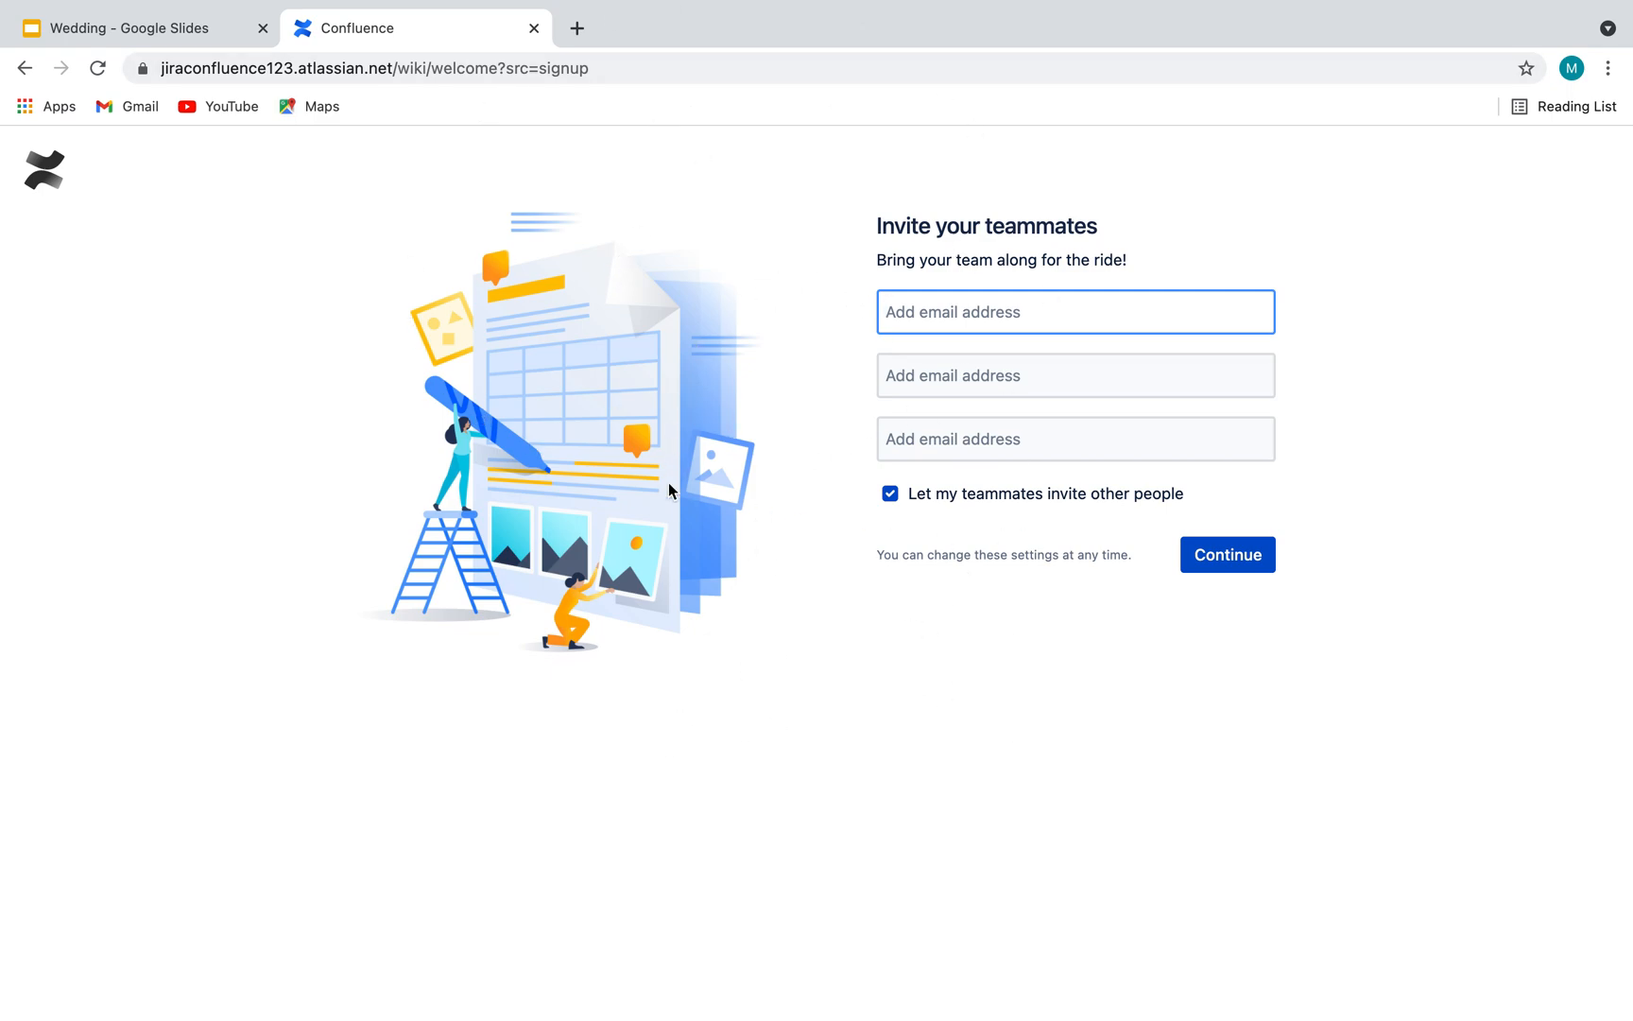
pyautogui.click(1229, 555)
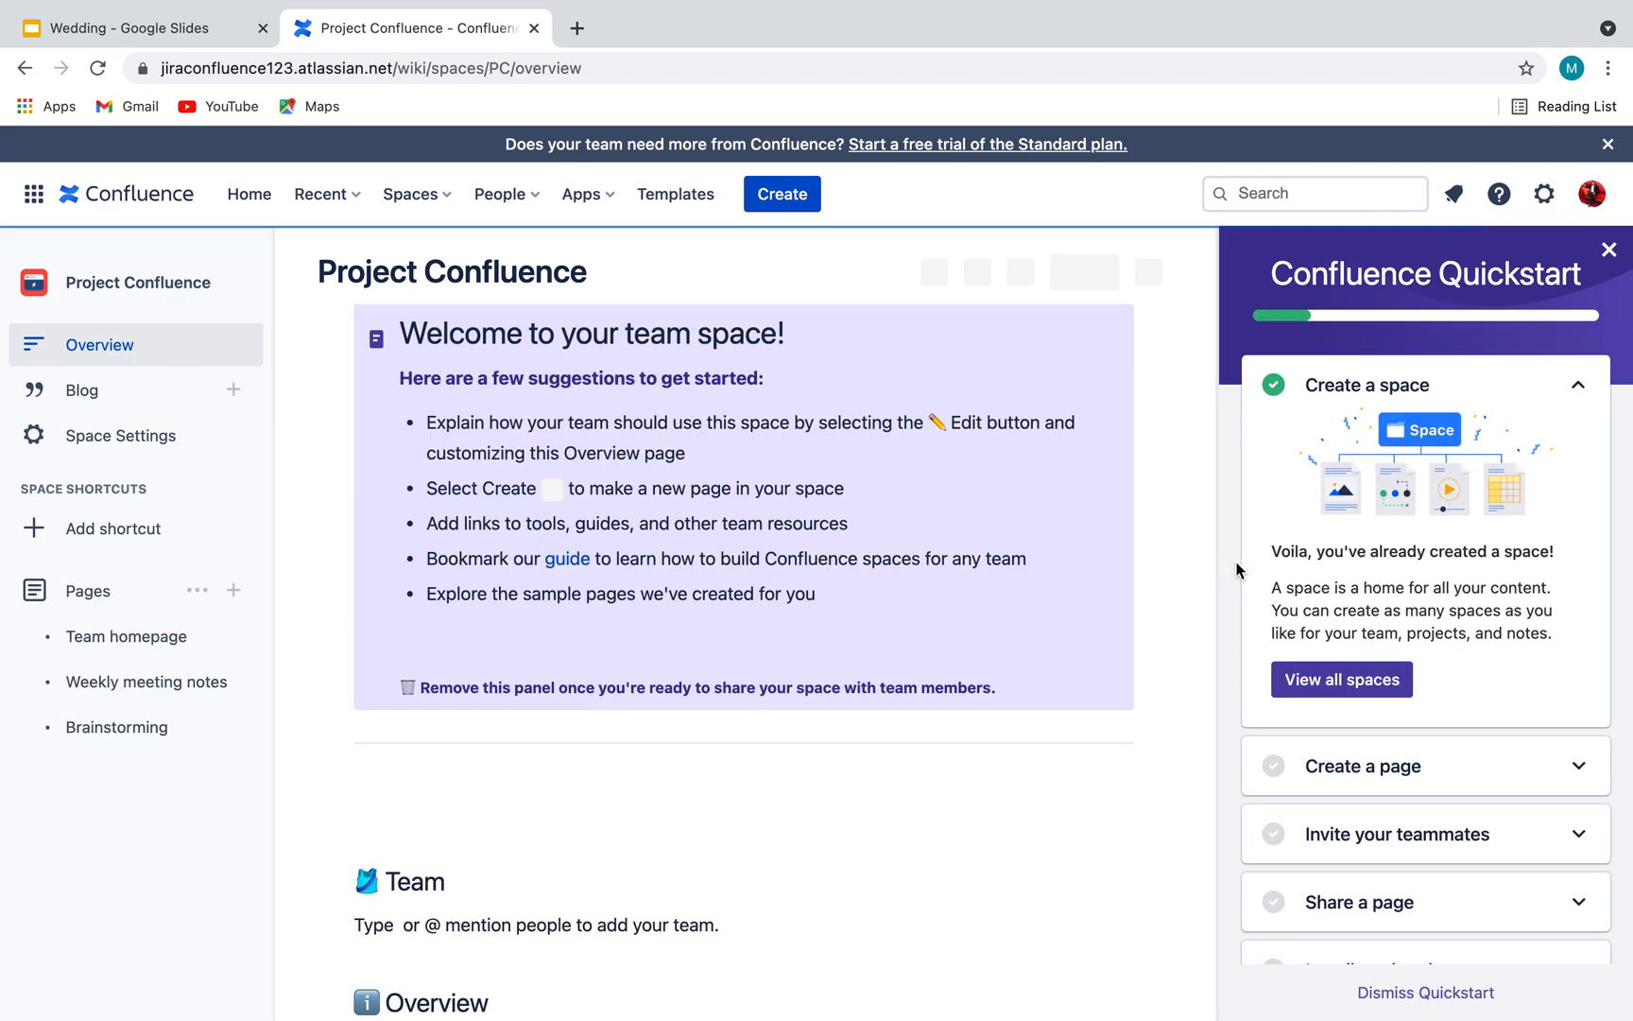
# Dismiss the Confluence welcome introduction and the space-watched notice, keeping the space watched.
pyautogui.click(440, 202)
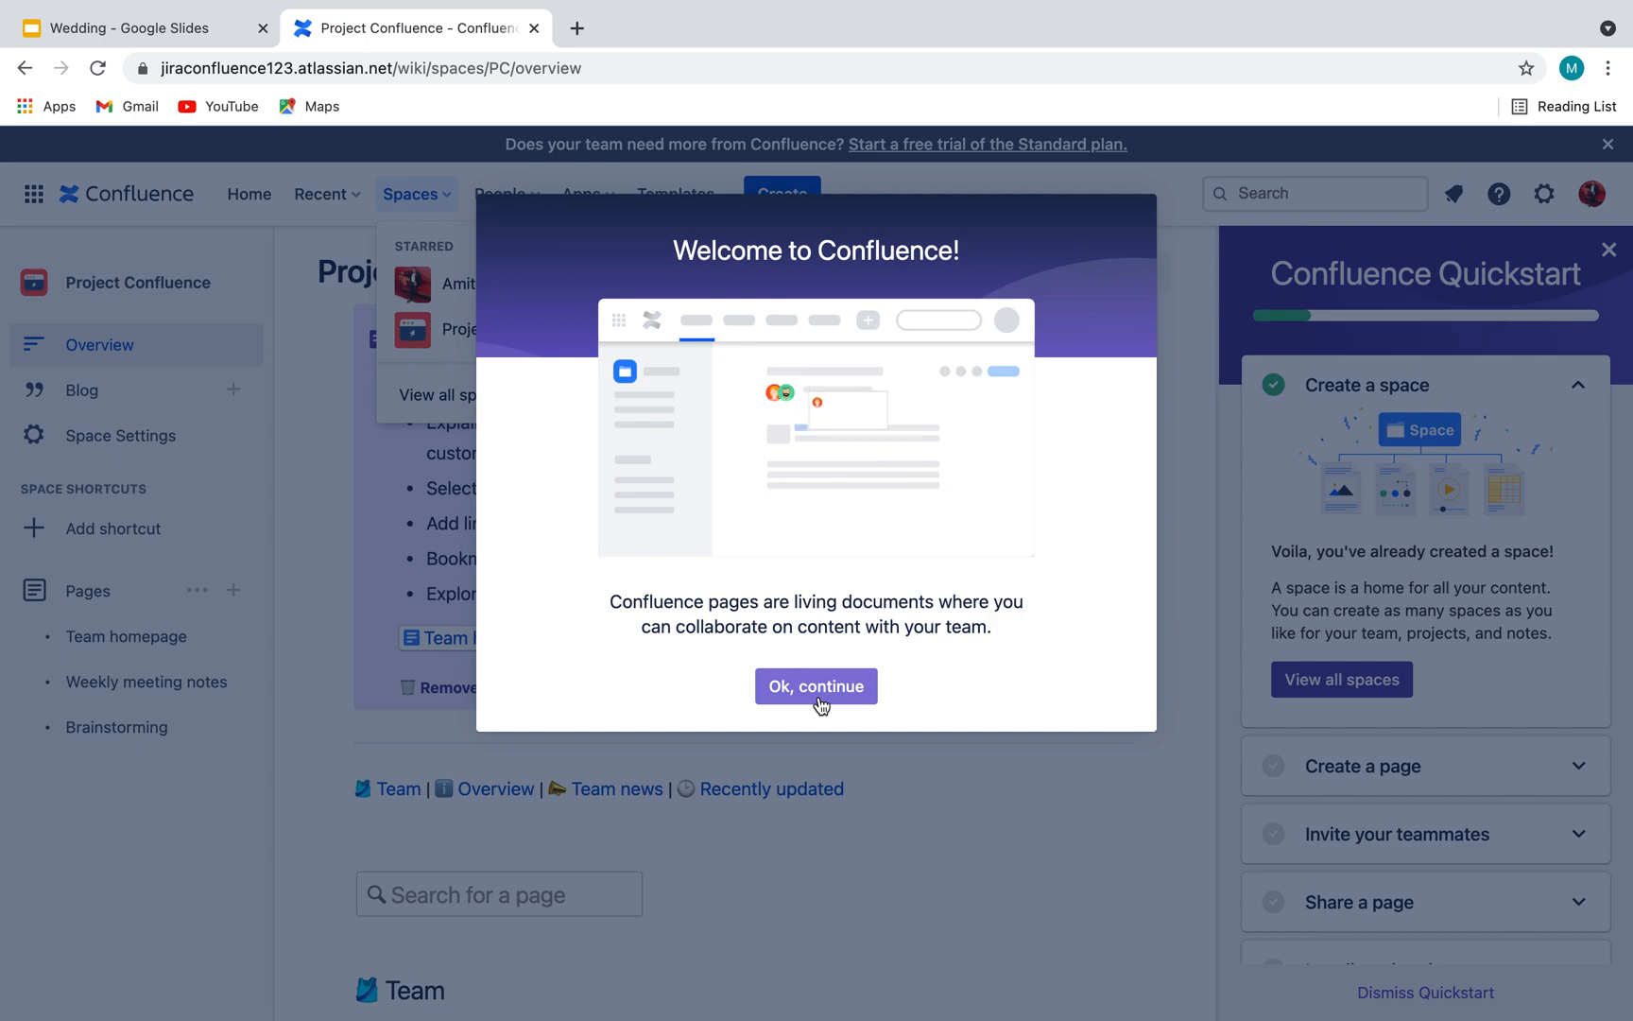
pyautogui.click(828, 691)
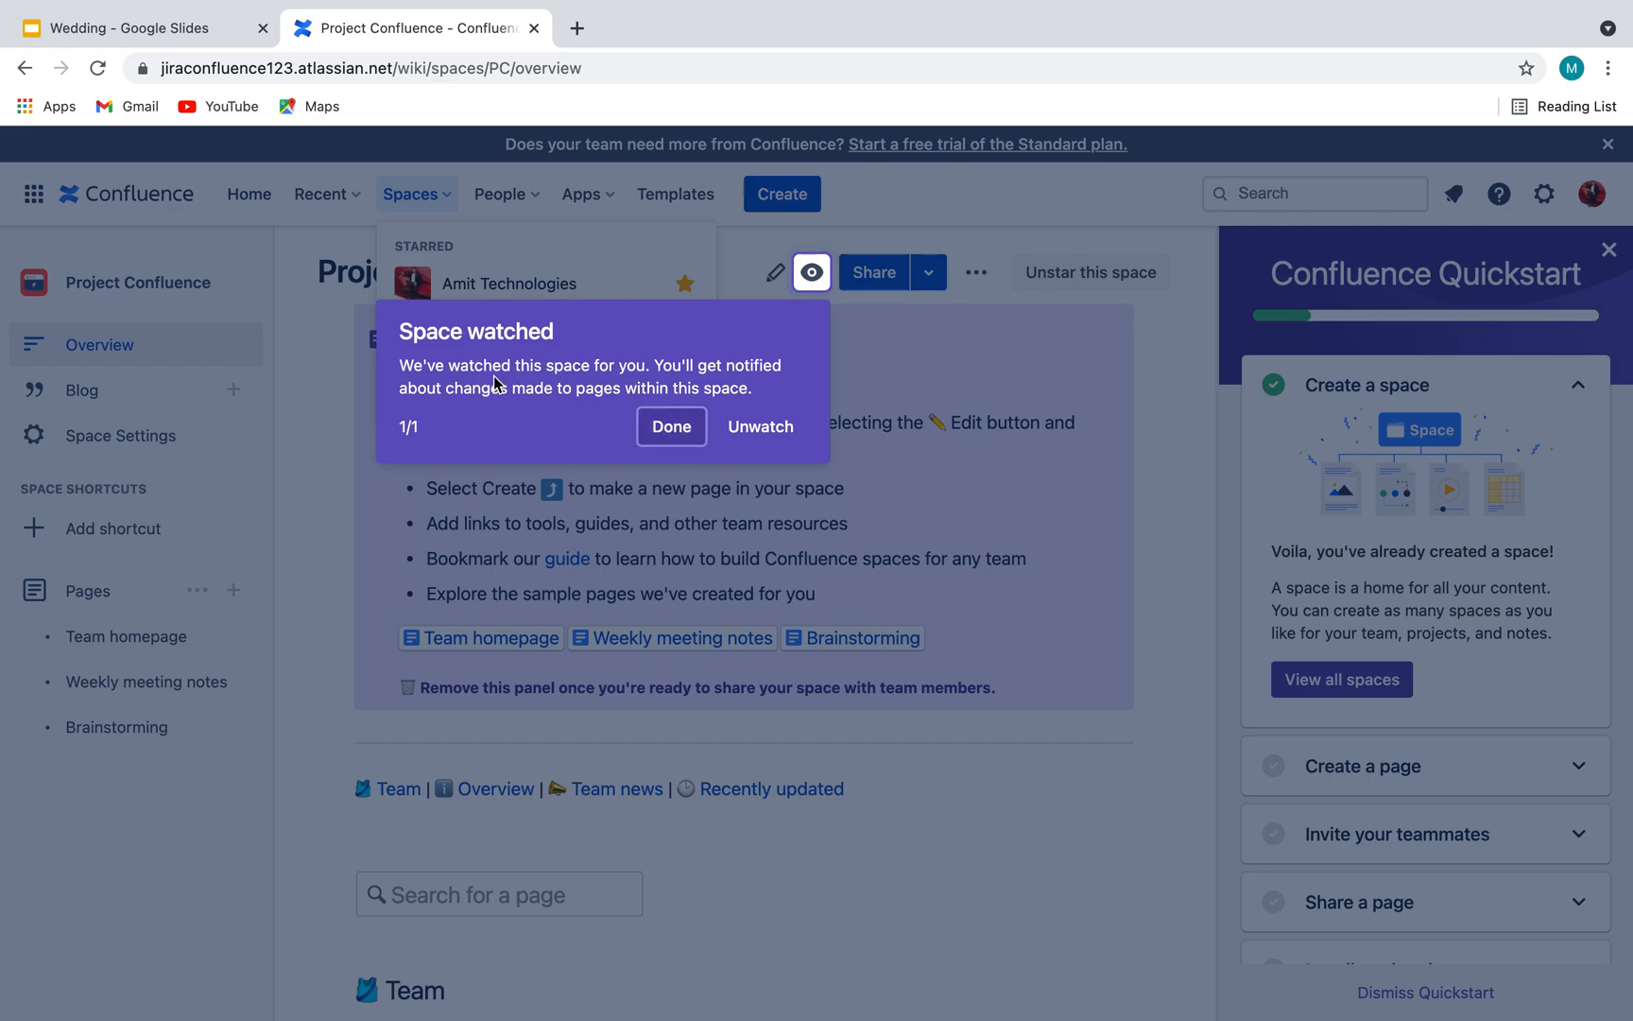
pyautogui.click(677, 428)
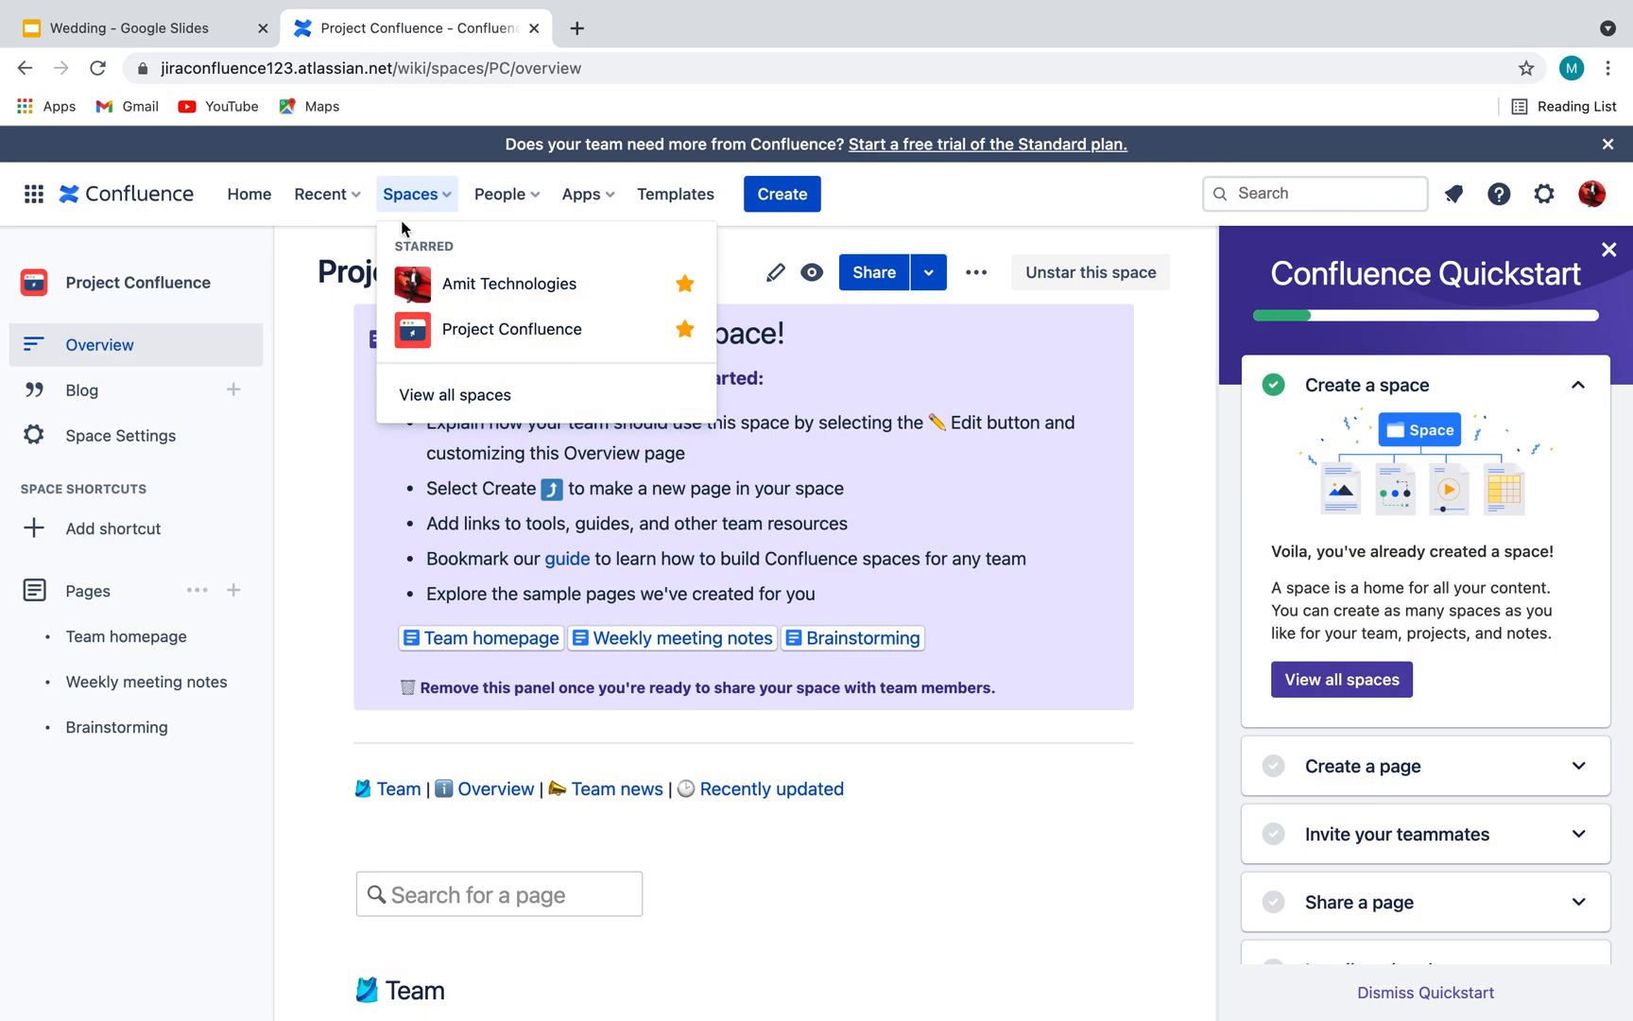
# View the overview of the starred personal space and return to the Project Confluence space.
pyautogui.click(526, 290)
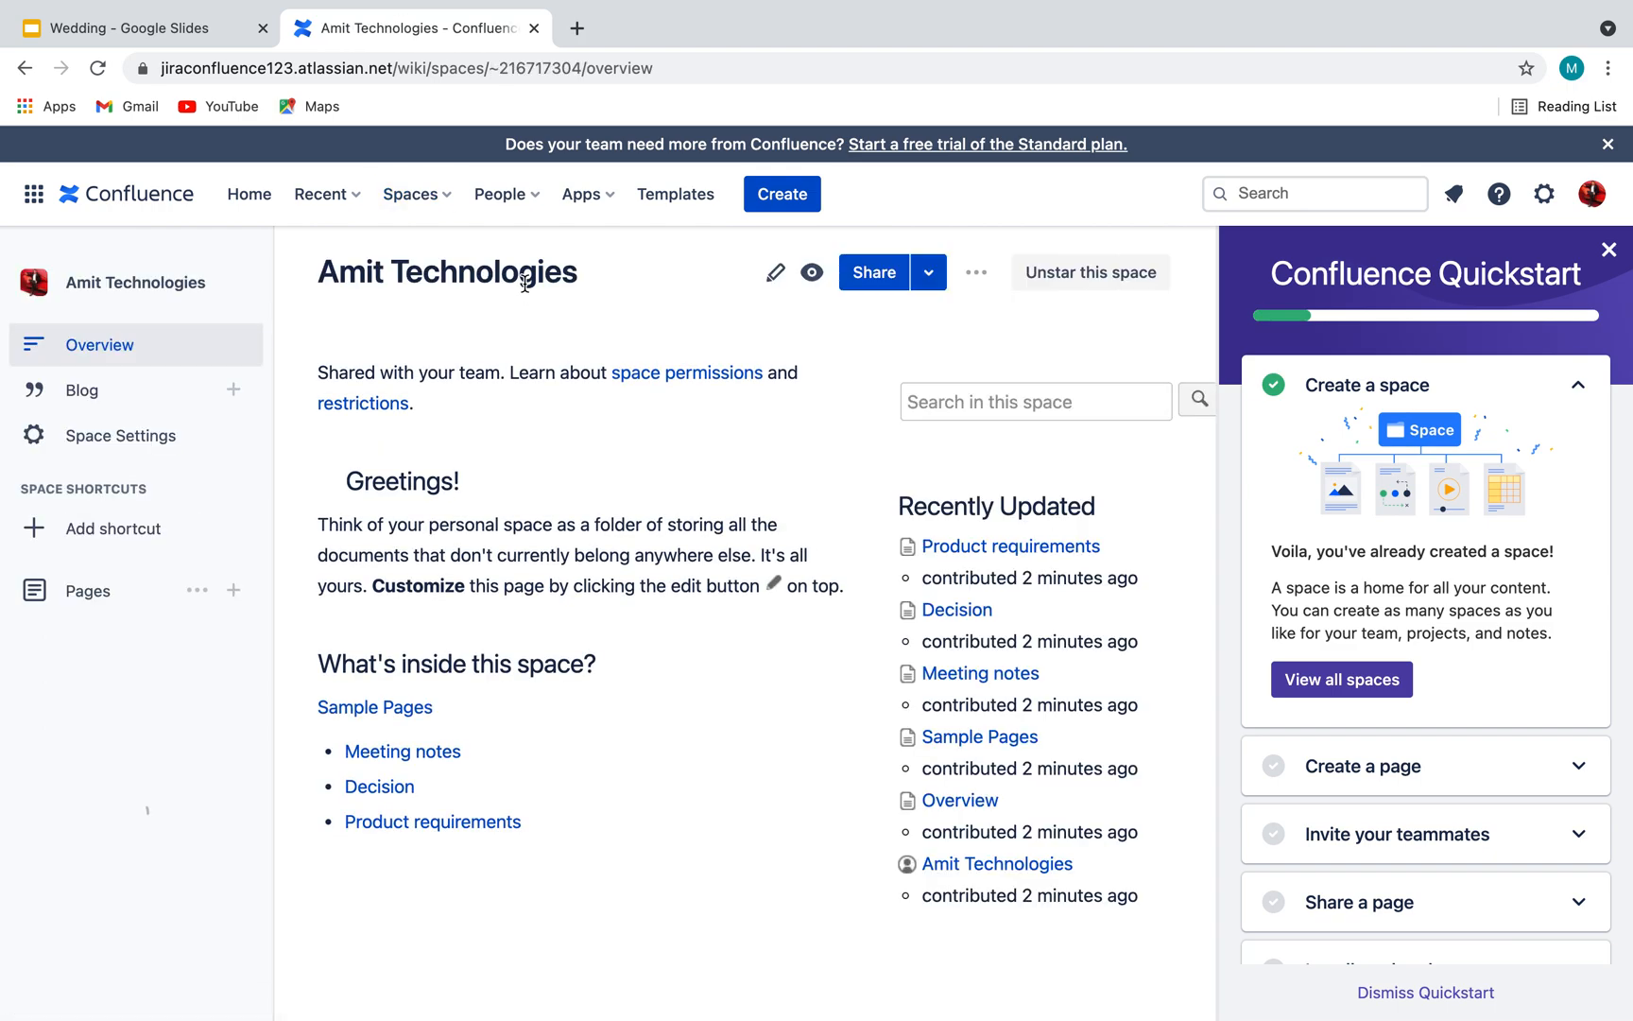
pyautogui.click(413, 194)
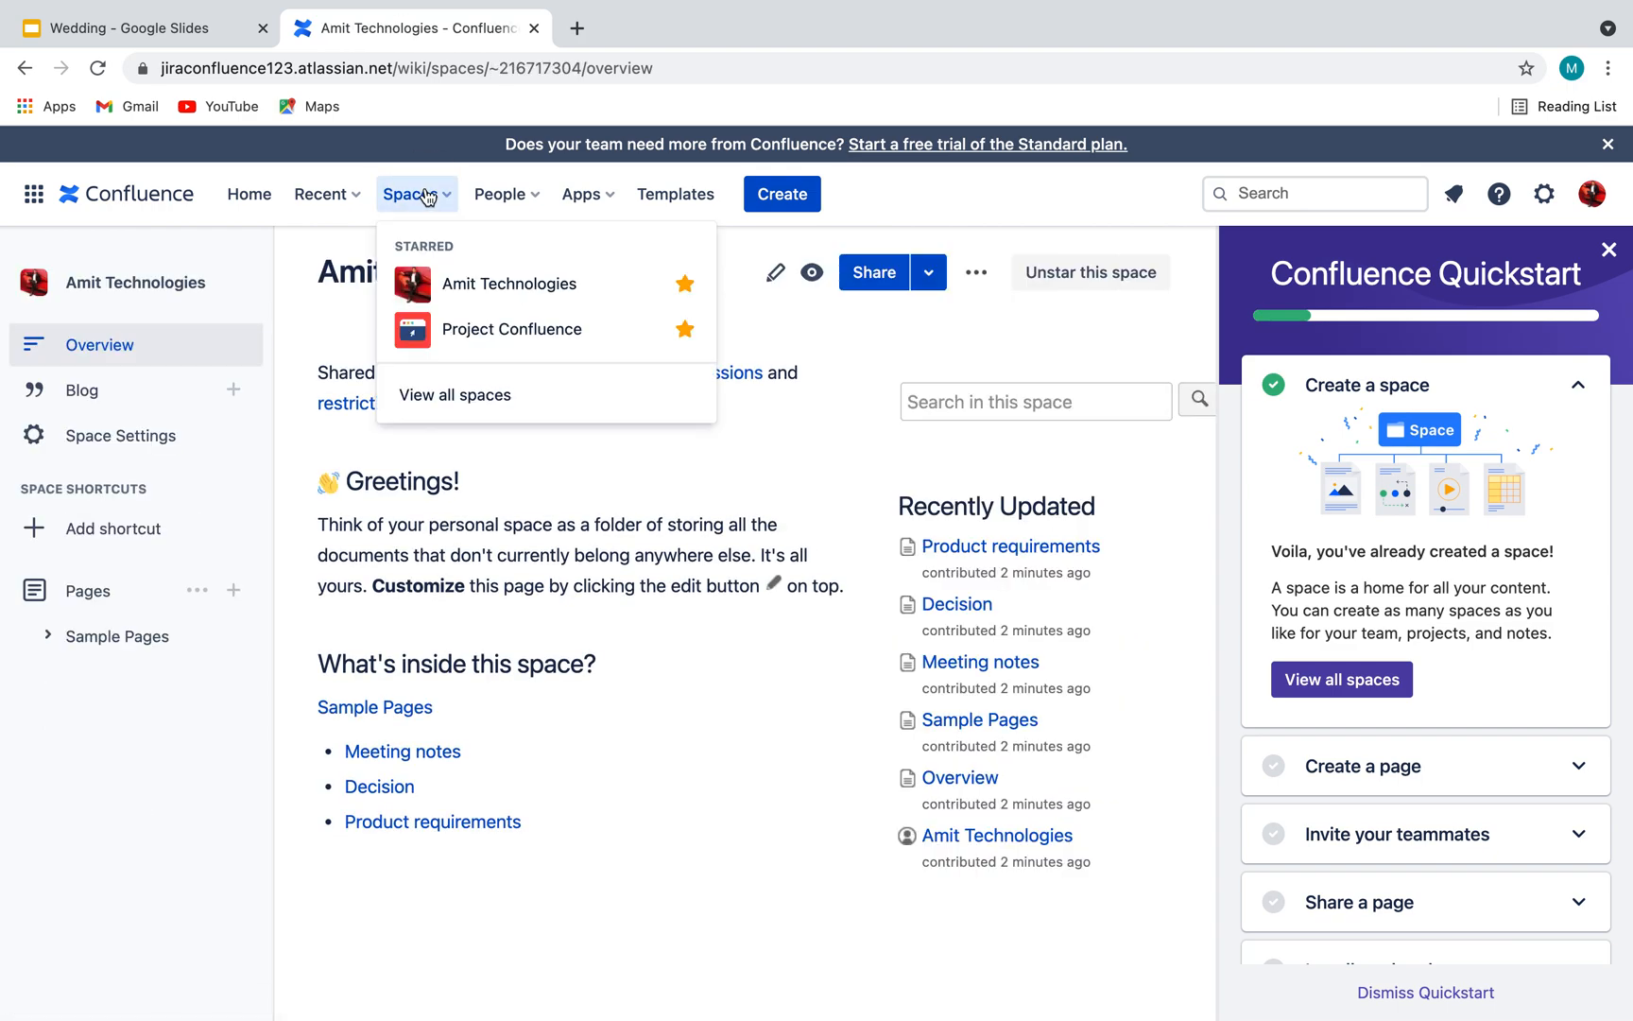
pyautogui.click(462, 327)
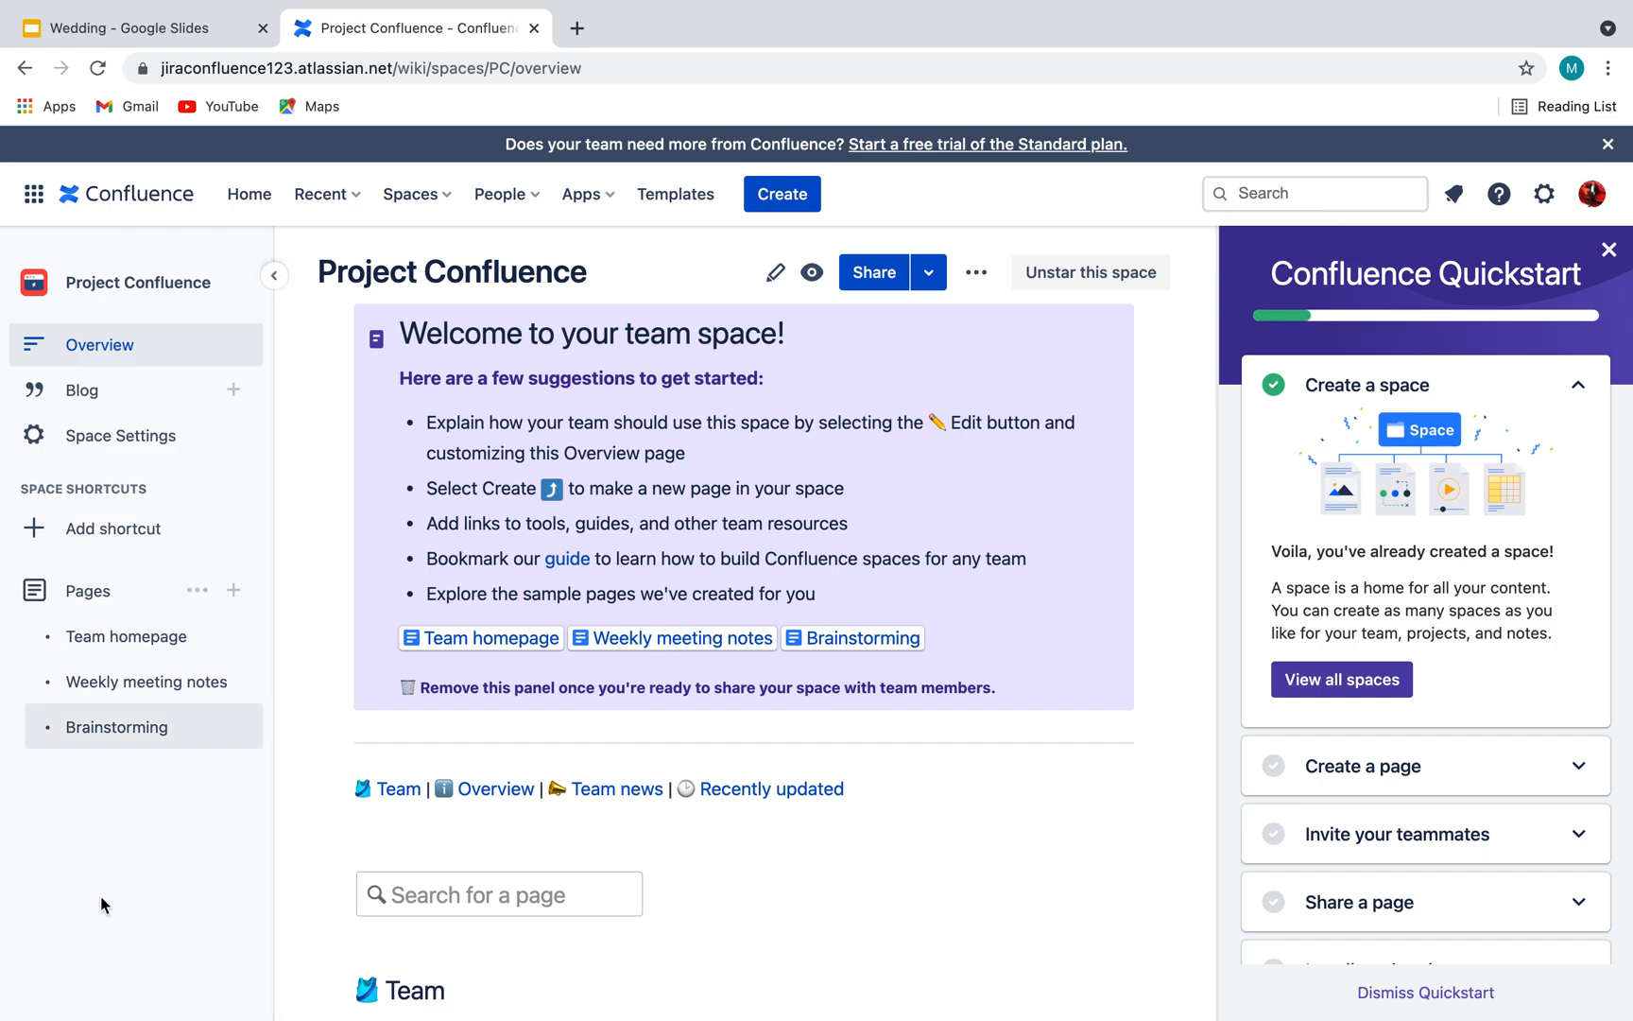
# Preview the Team homepage, look through all pages of the Project Confluence space and return to its overview.
pyautogui.moveTo(231, 614)
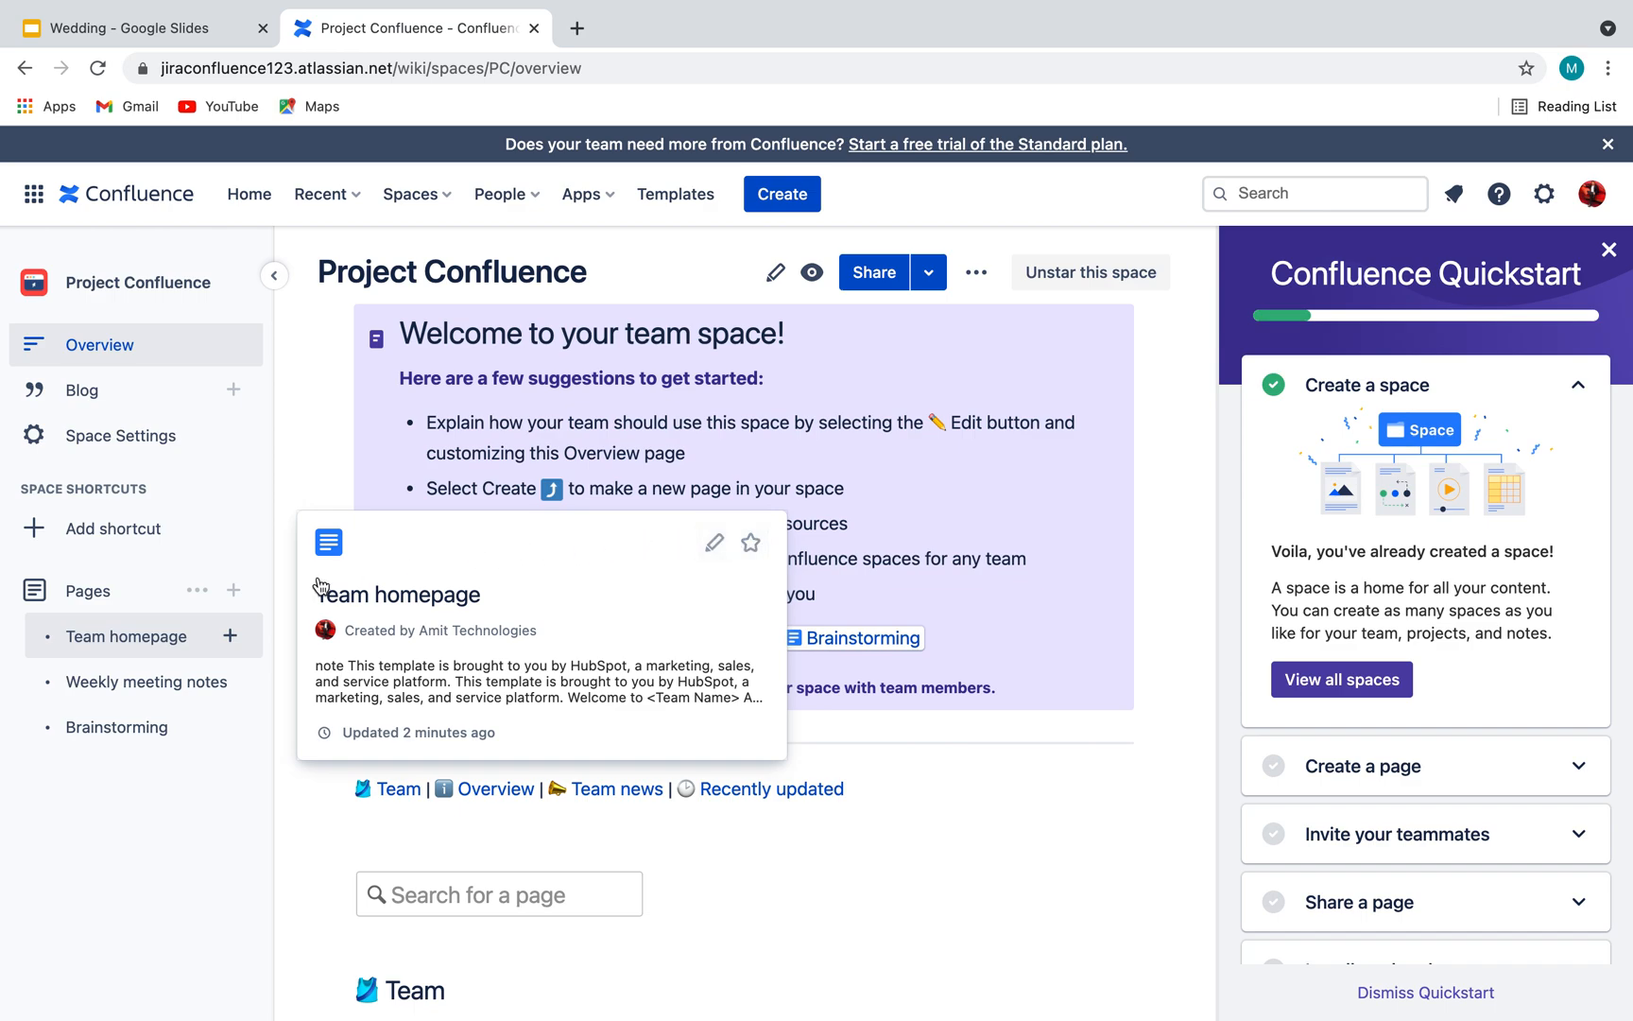
pyautogui.click(73, 596)
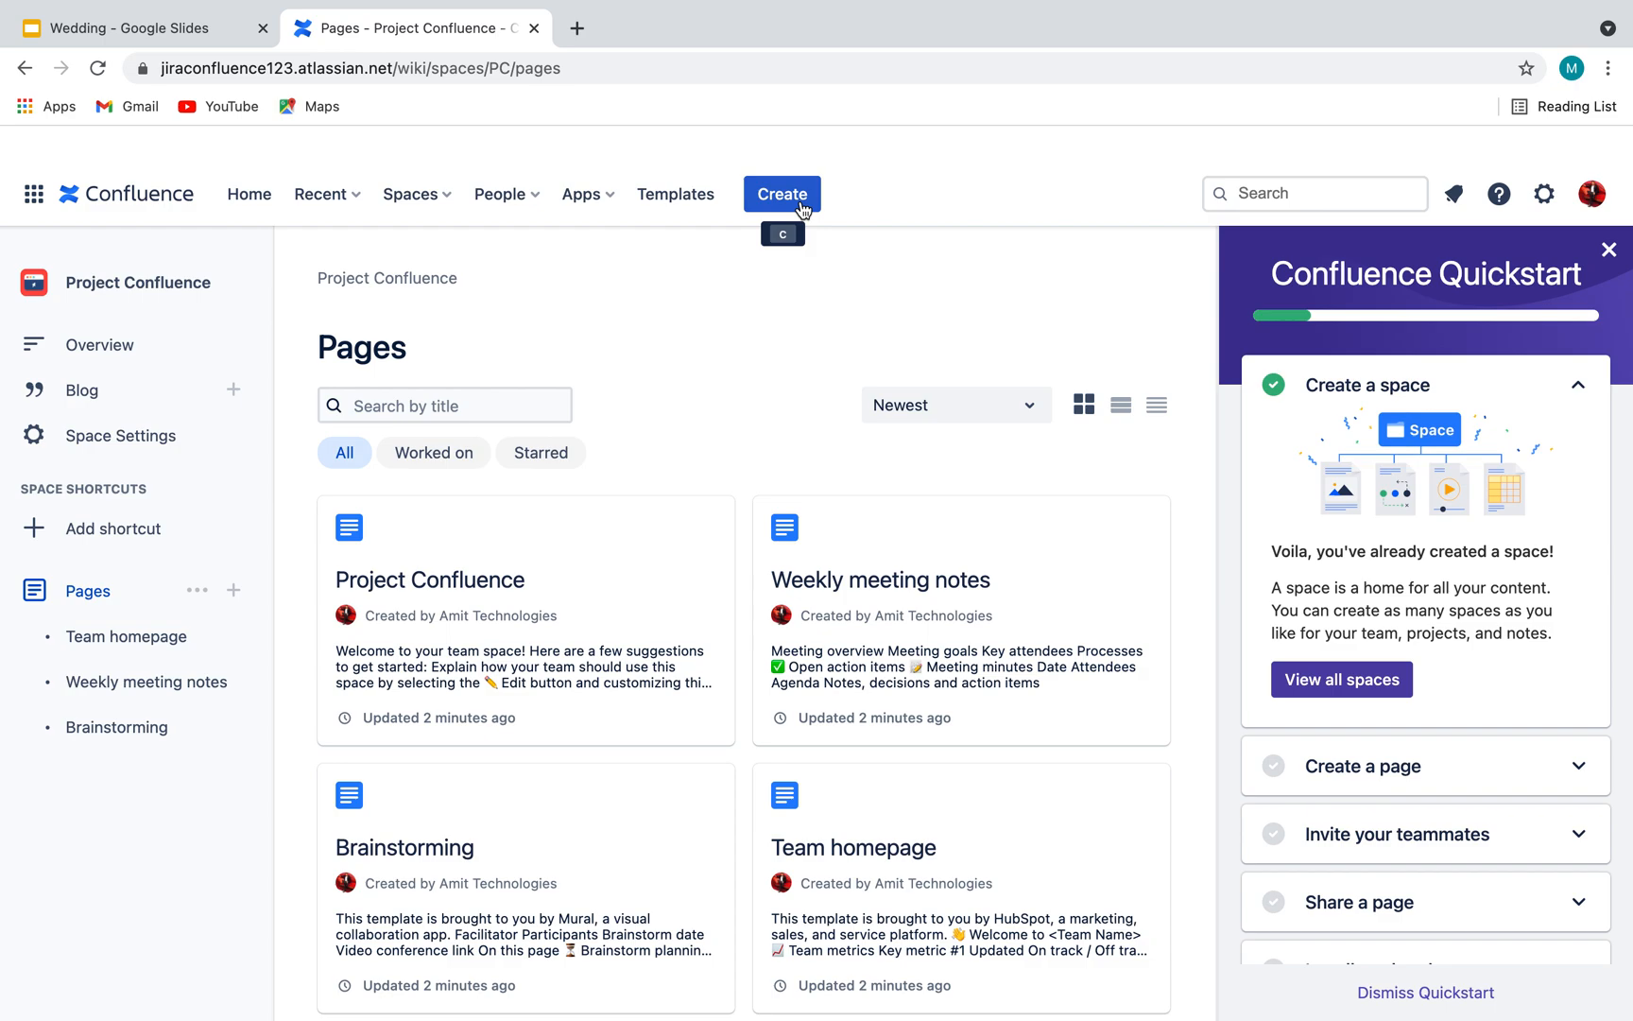
pyautogui.click(413, 194)
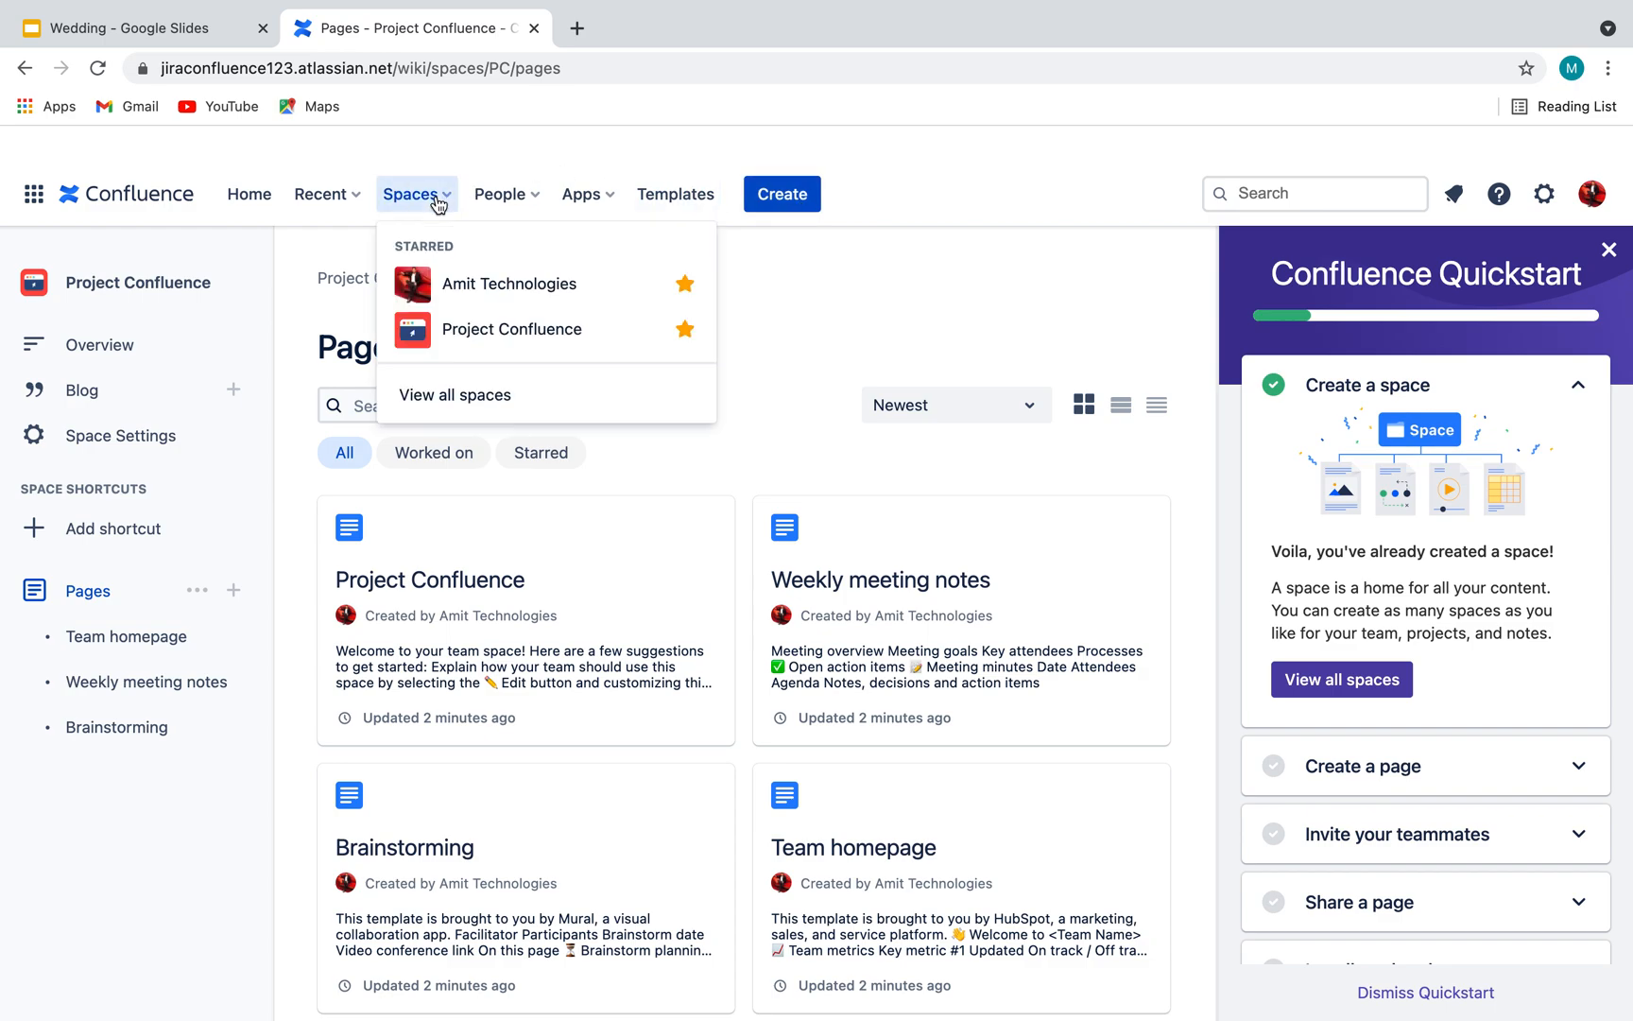
pyautogui.click(487, 327)
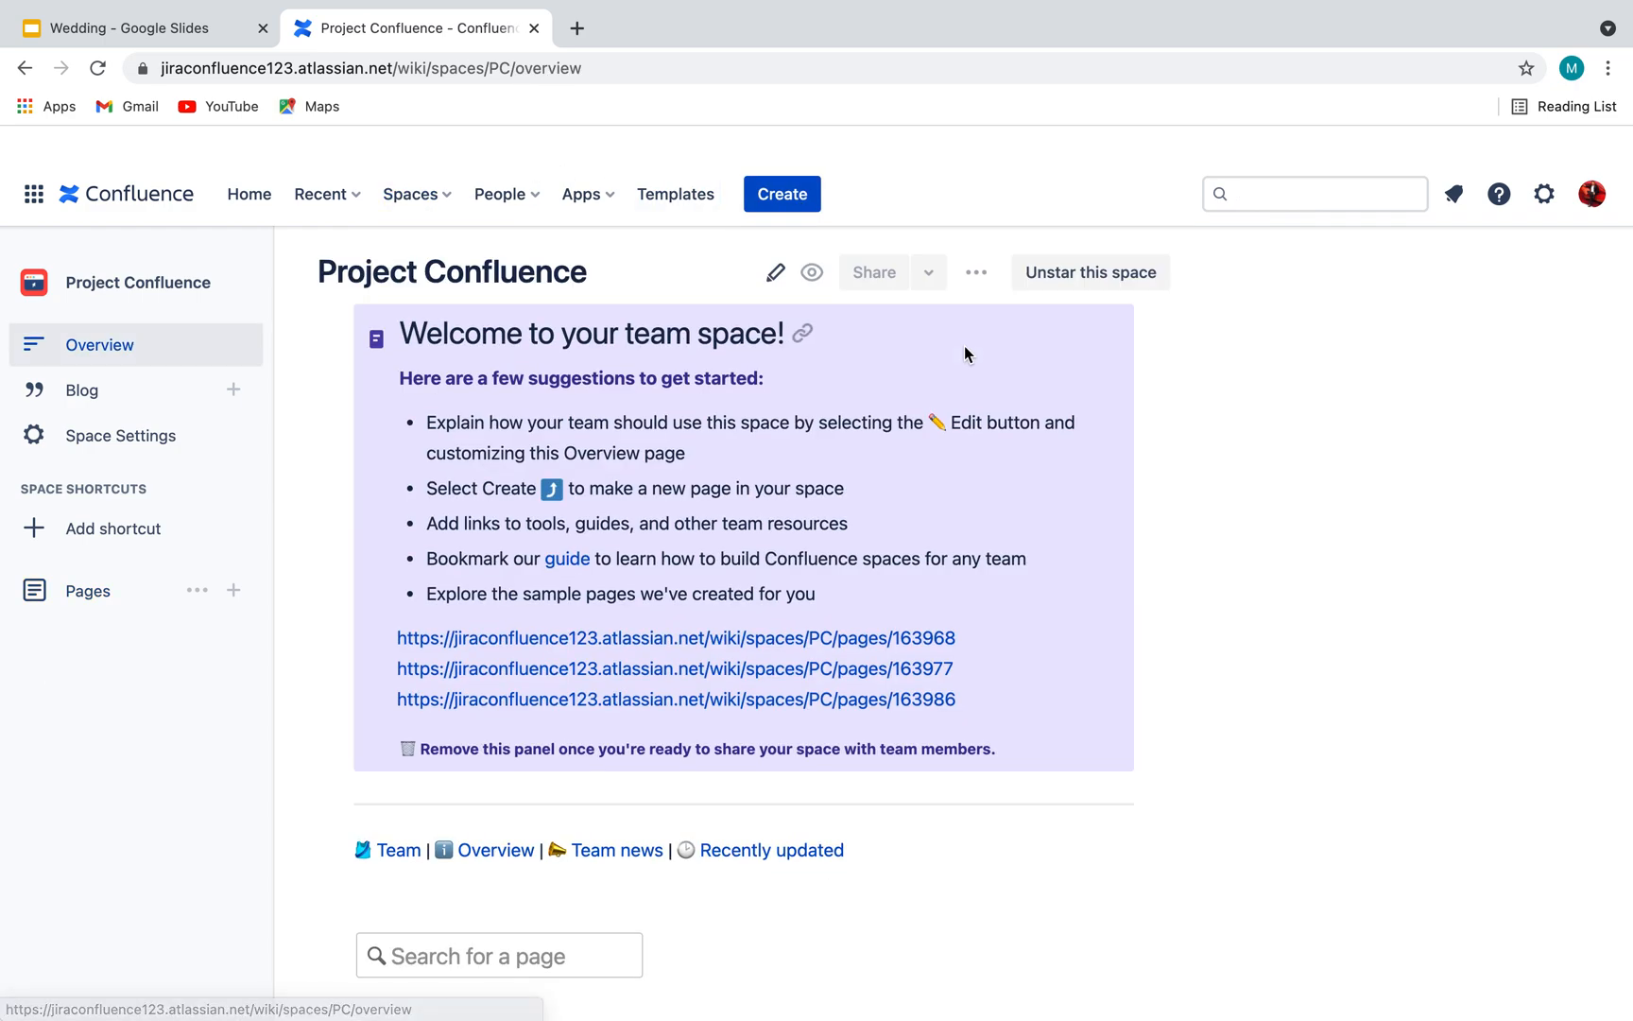
# Start a blank page, leave it unused, and open the Project Confluence overview page for editing.
pyautogui.click(795, 200)
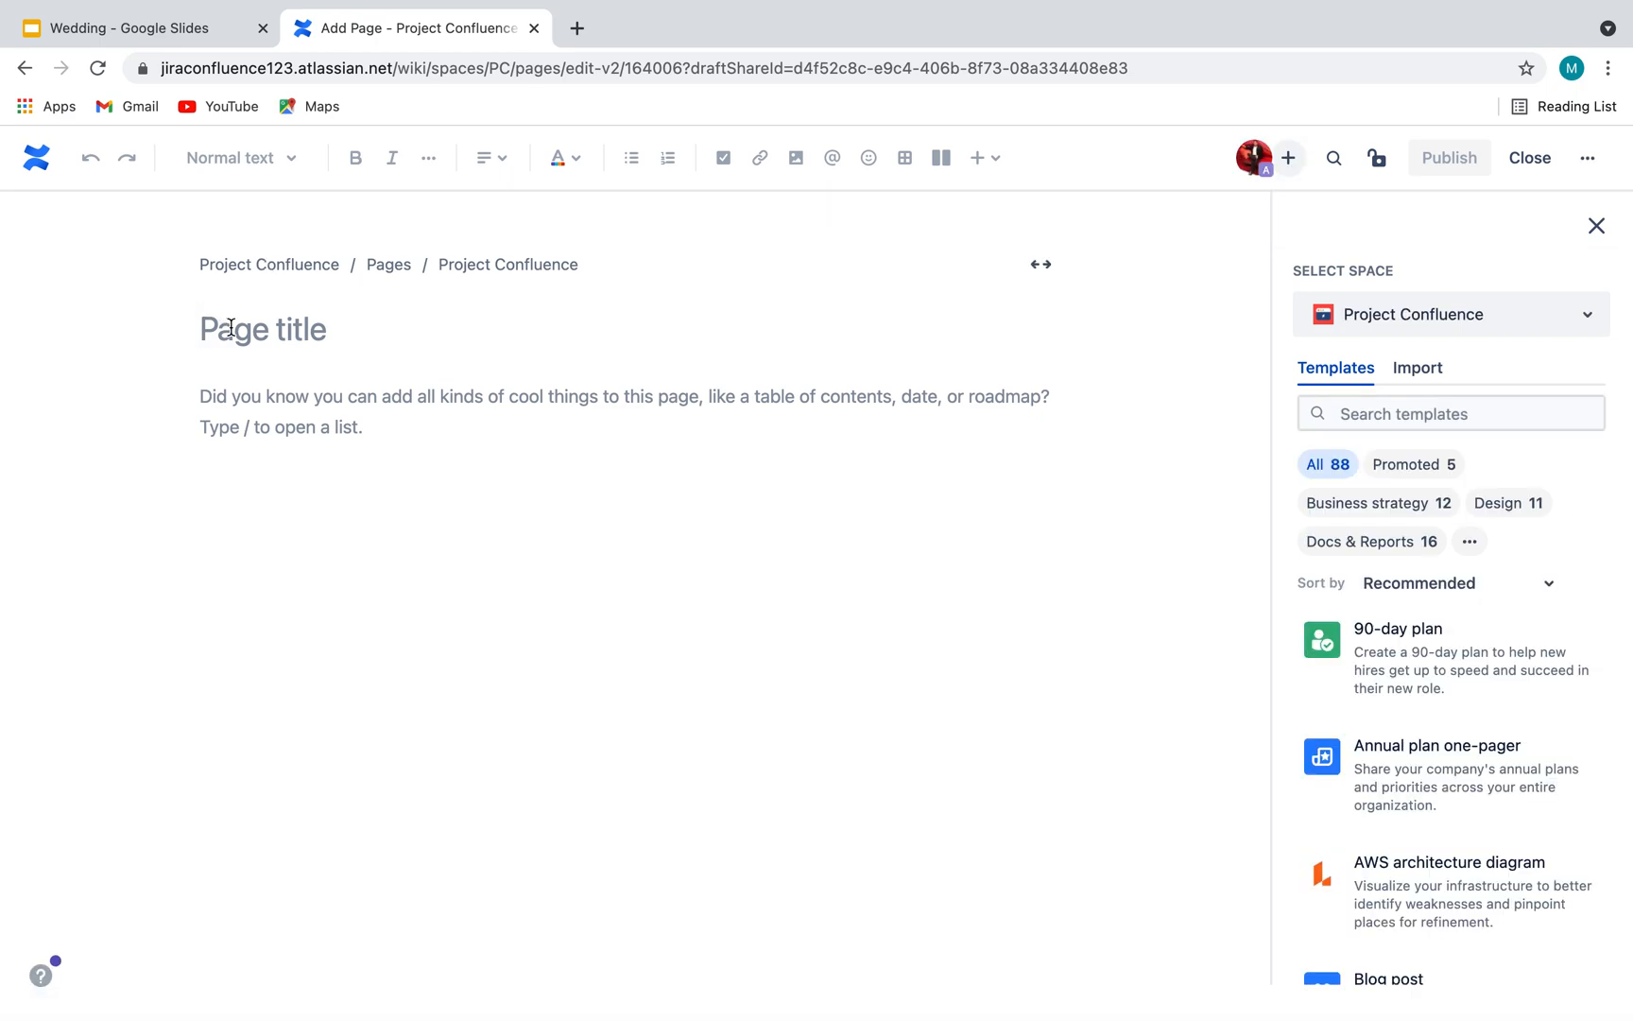
pyautogui.click(32, 72)
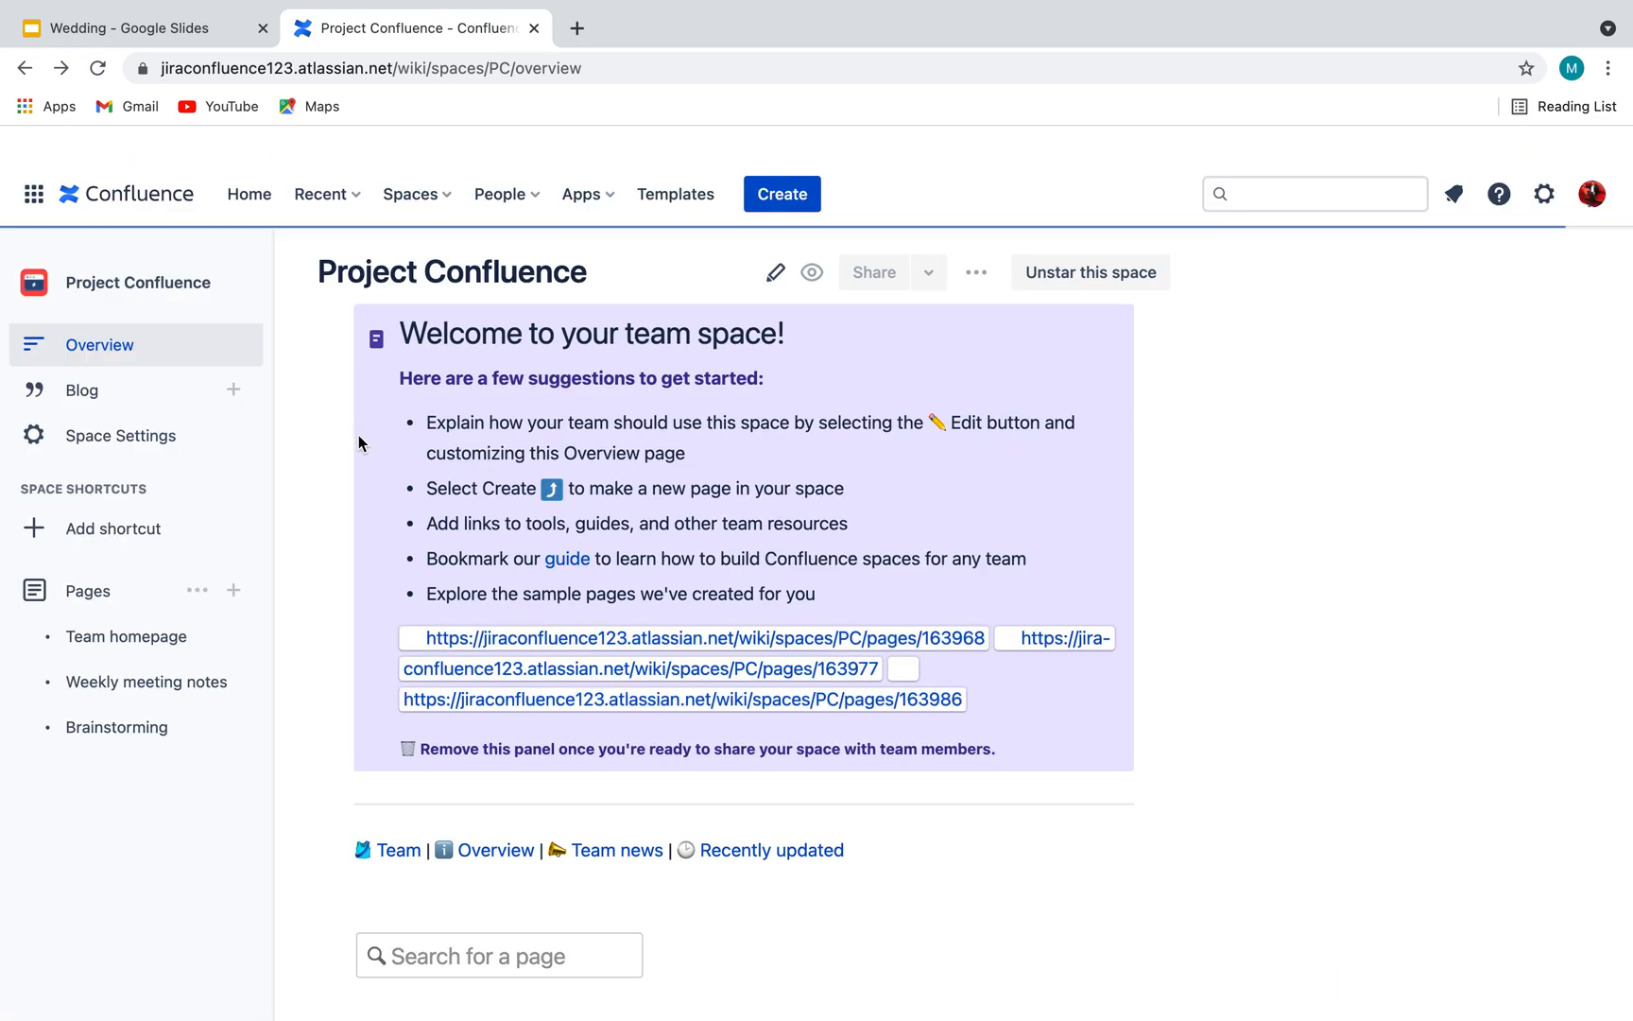
pyautogui.click(775, 274)
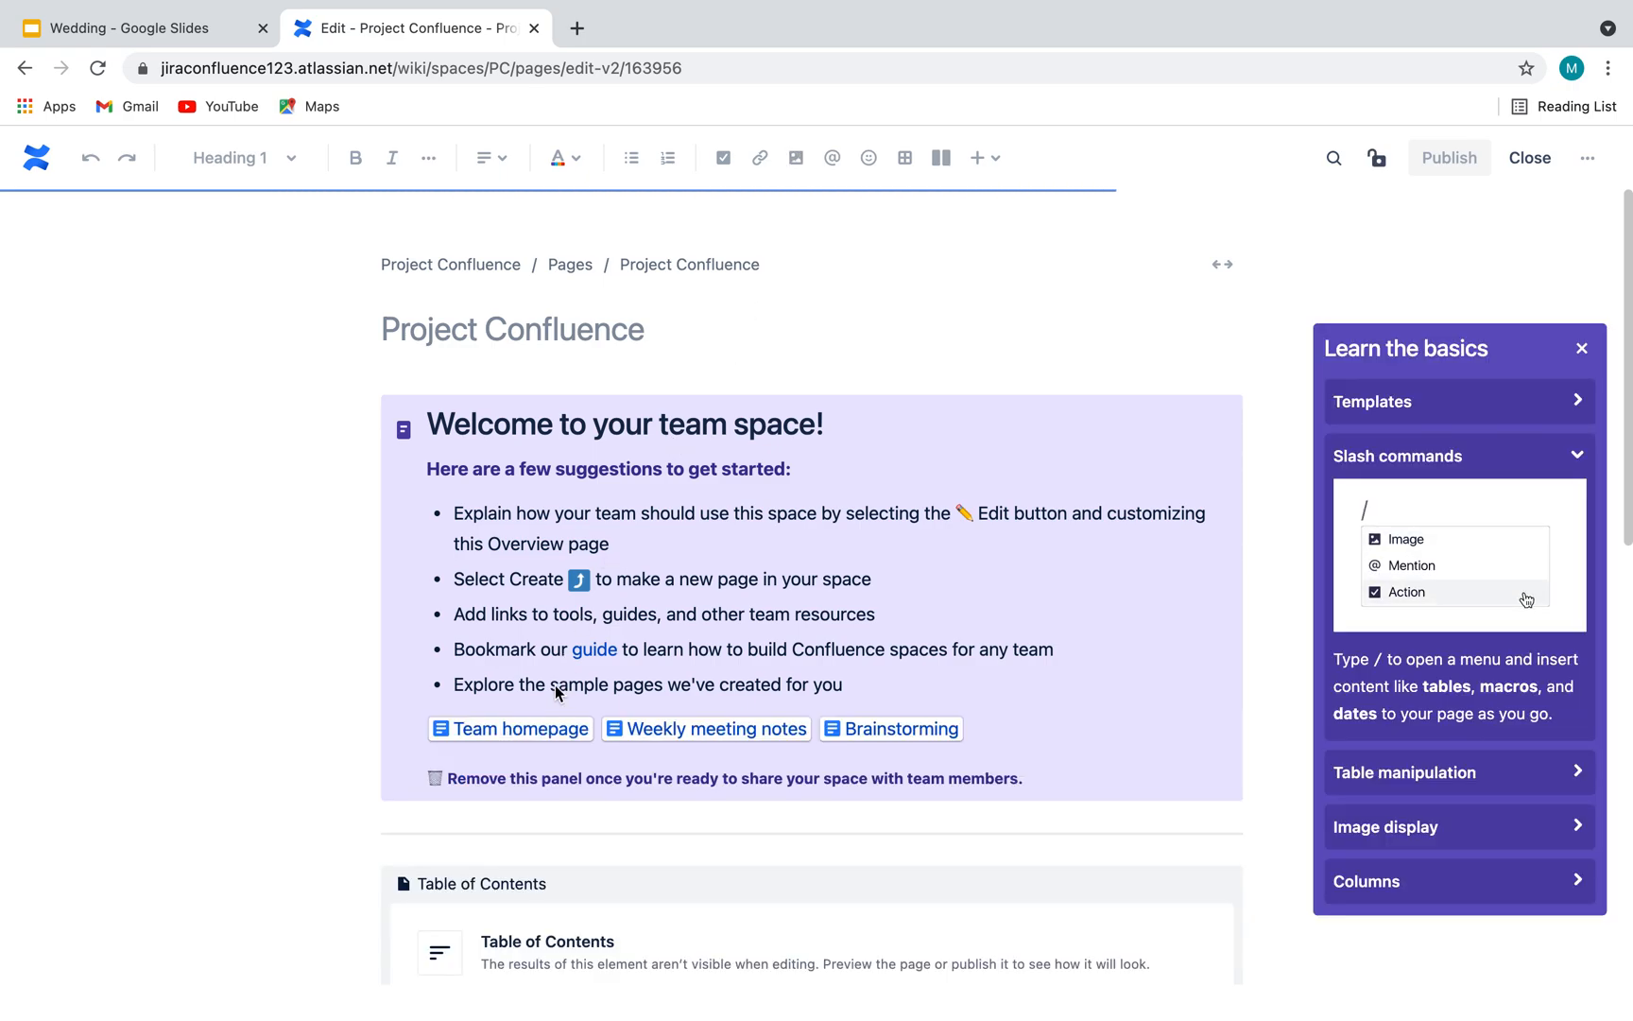
pyautogui.hotkey('ctrl', 'Up')
pyautogui.hotkey('ctrl', 'Up')
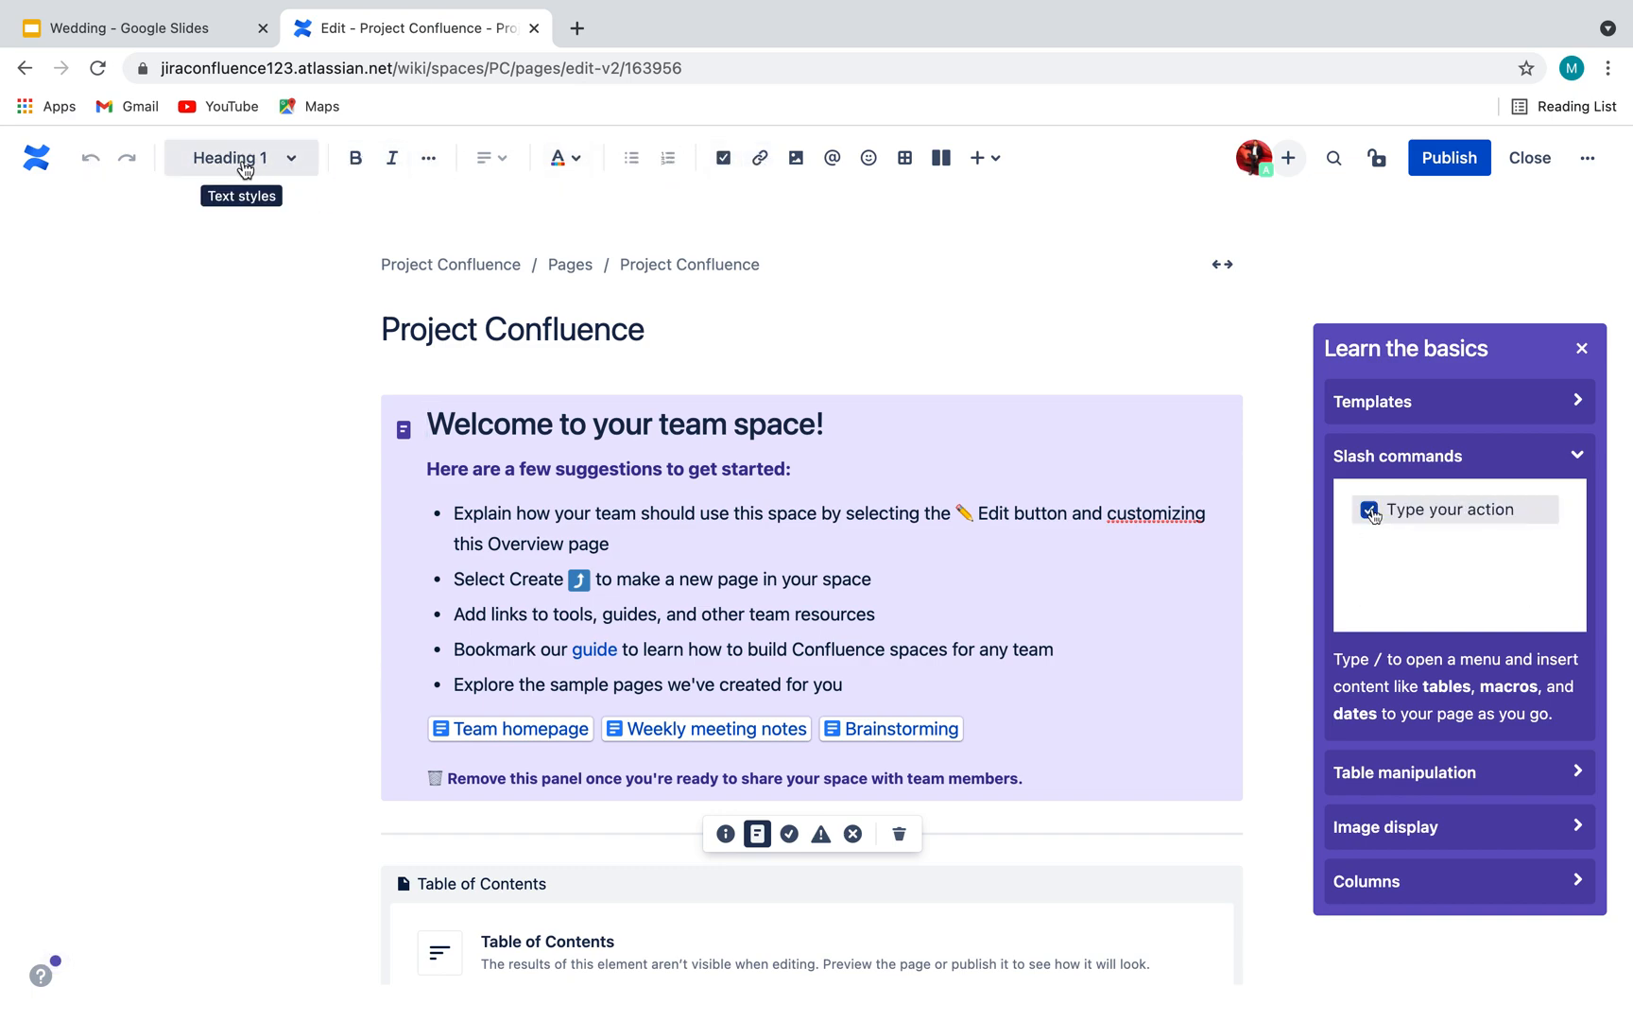
pyautogui.click(301, 170)
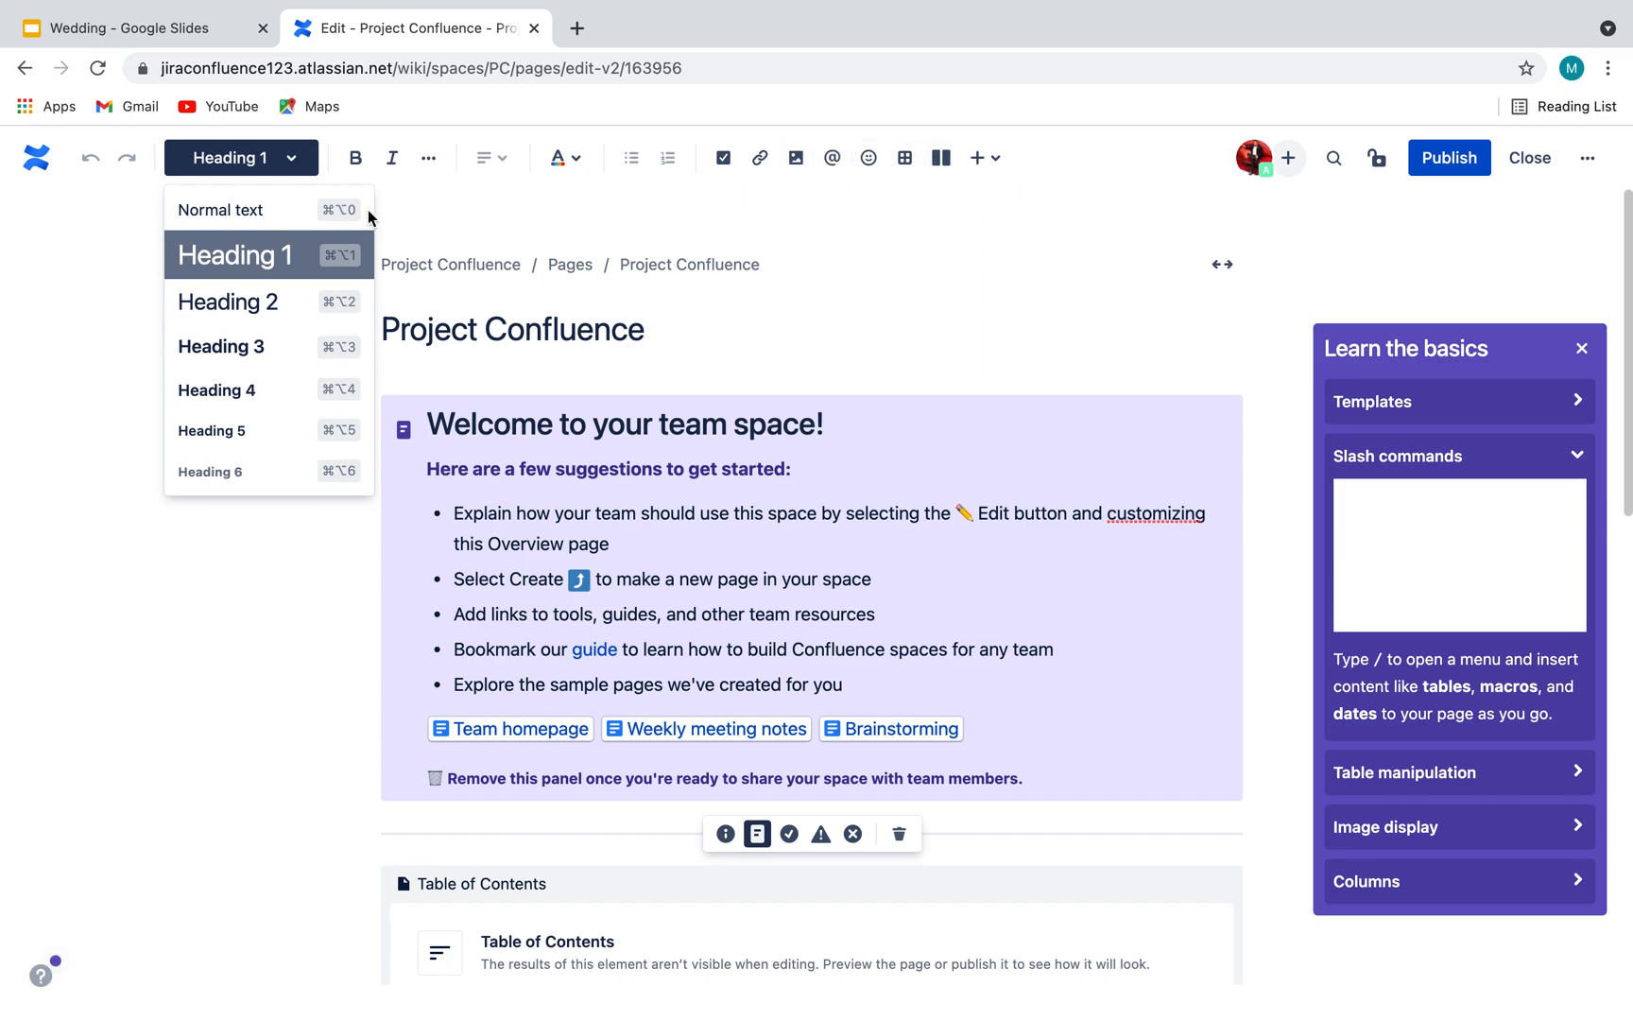
pyautogui.click(983, 164)
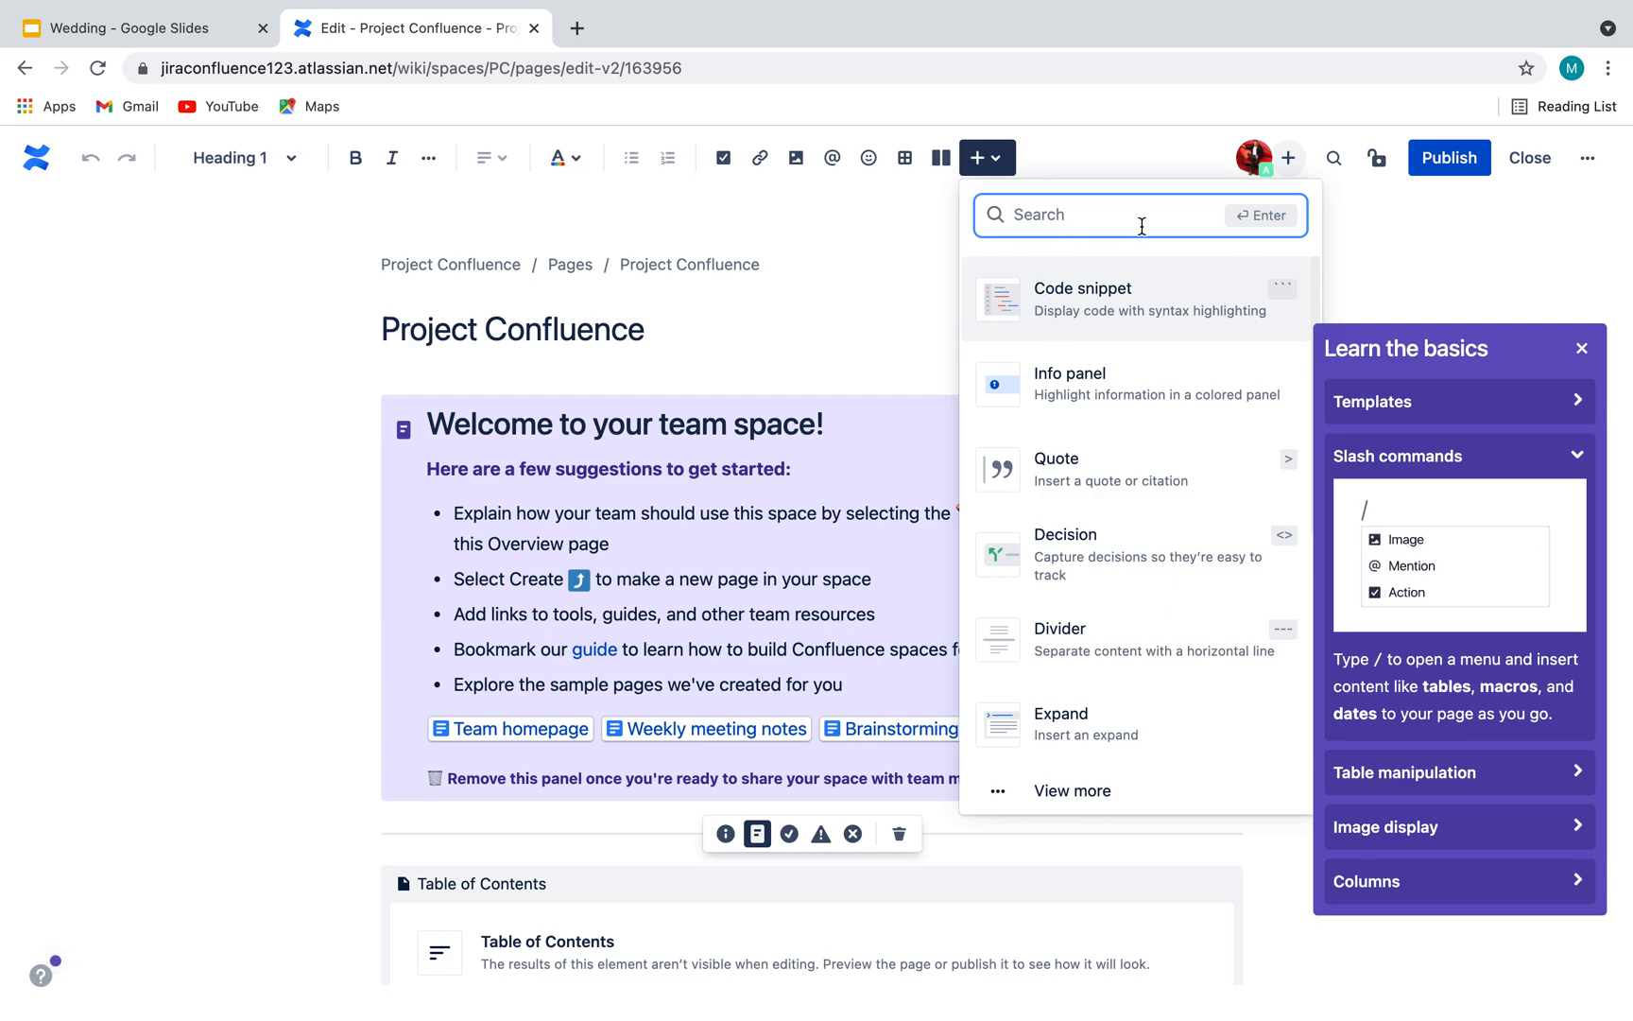
pyautogui.click(1001, 166)
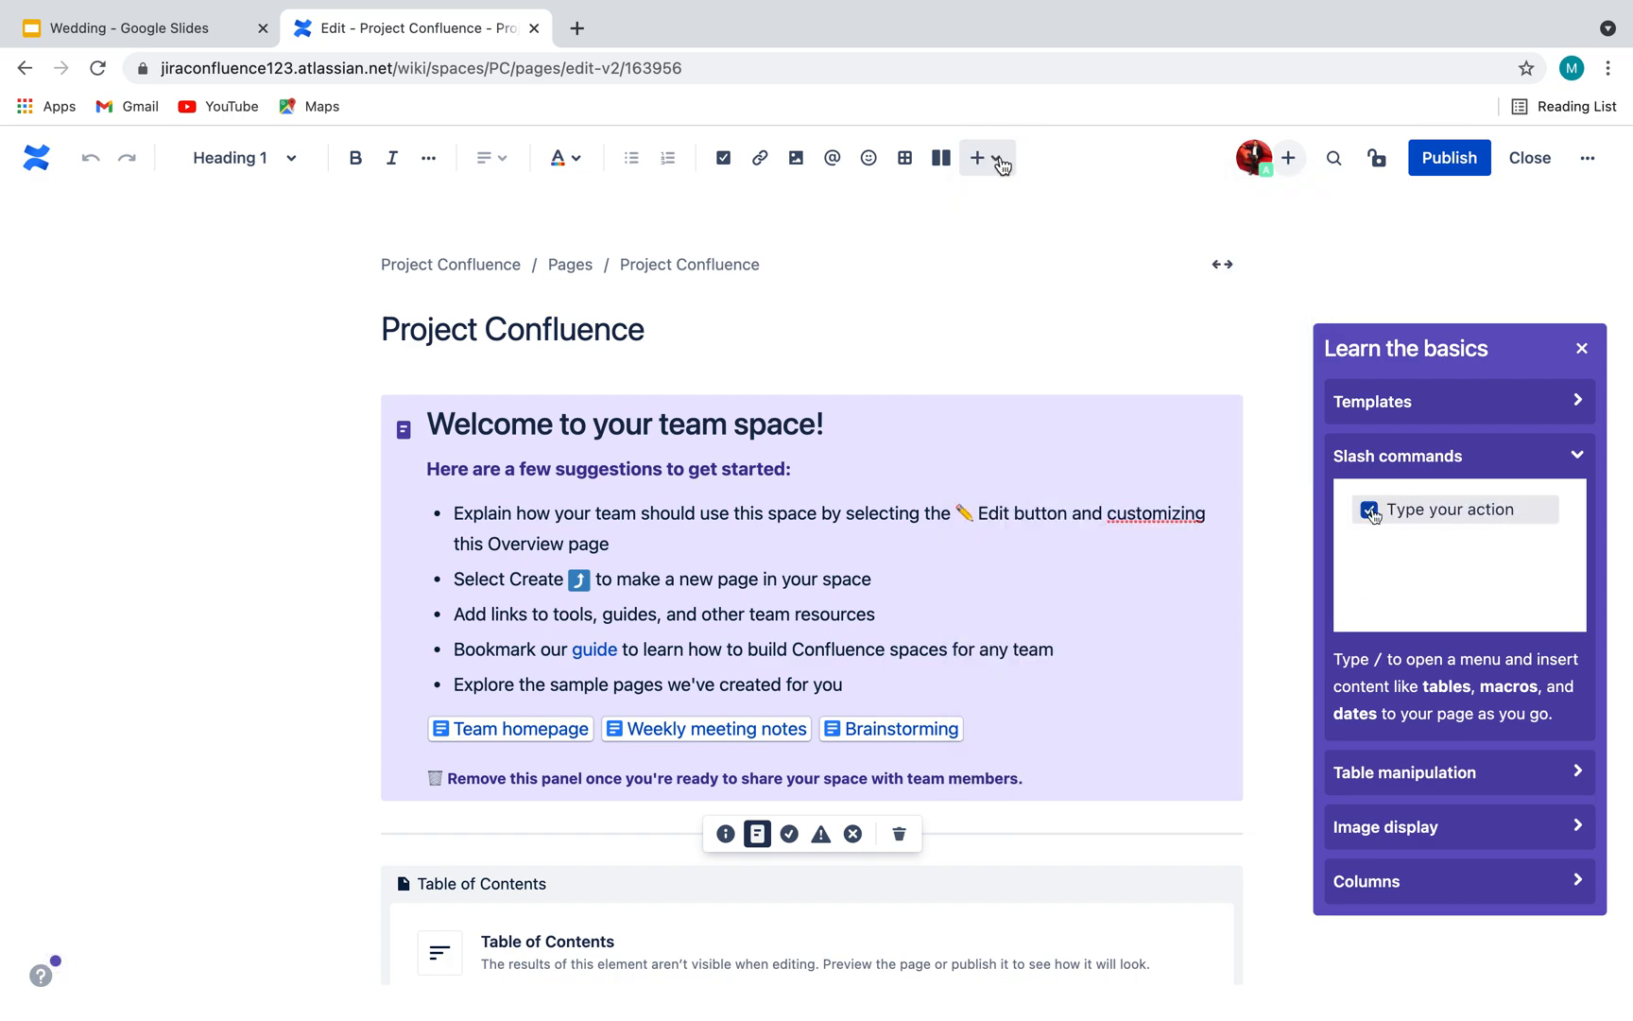
# Insert an expand element below the welcome panel and fill its body with the lines sfasfsdfsdf, sdfsdfsdf, sdfsdfsdf and sdfsdfds.
pyautogui.click(984, 160)
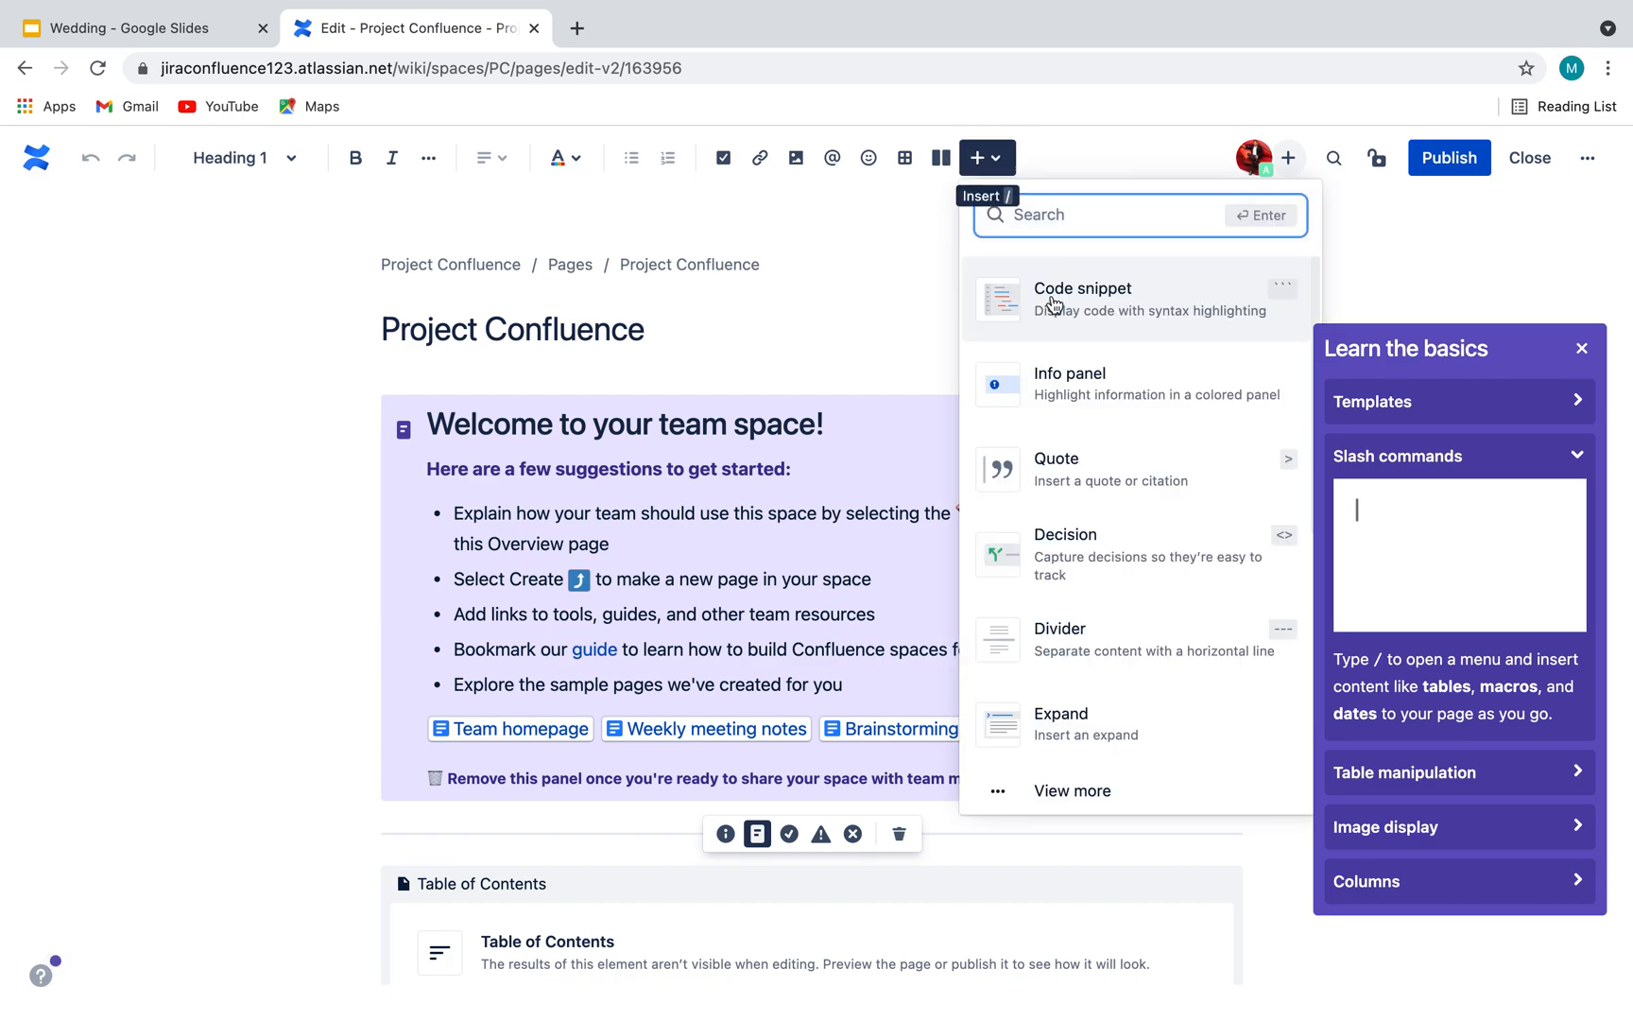
pyautogui.click(1092, 734)
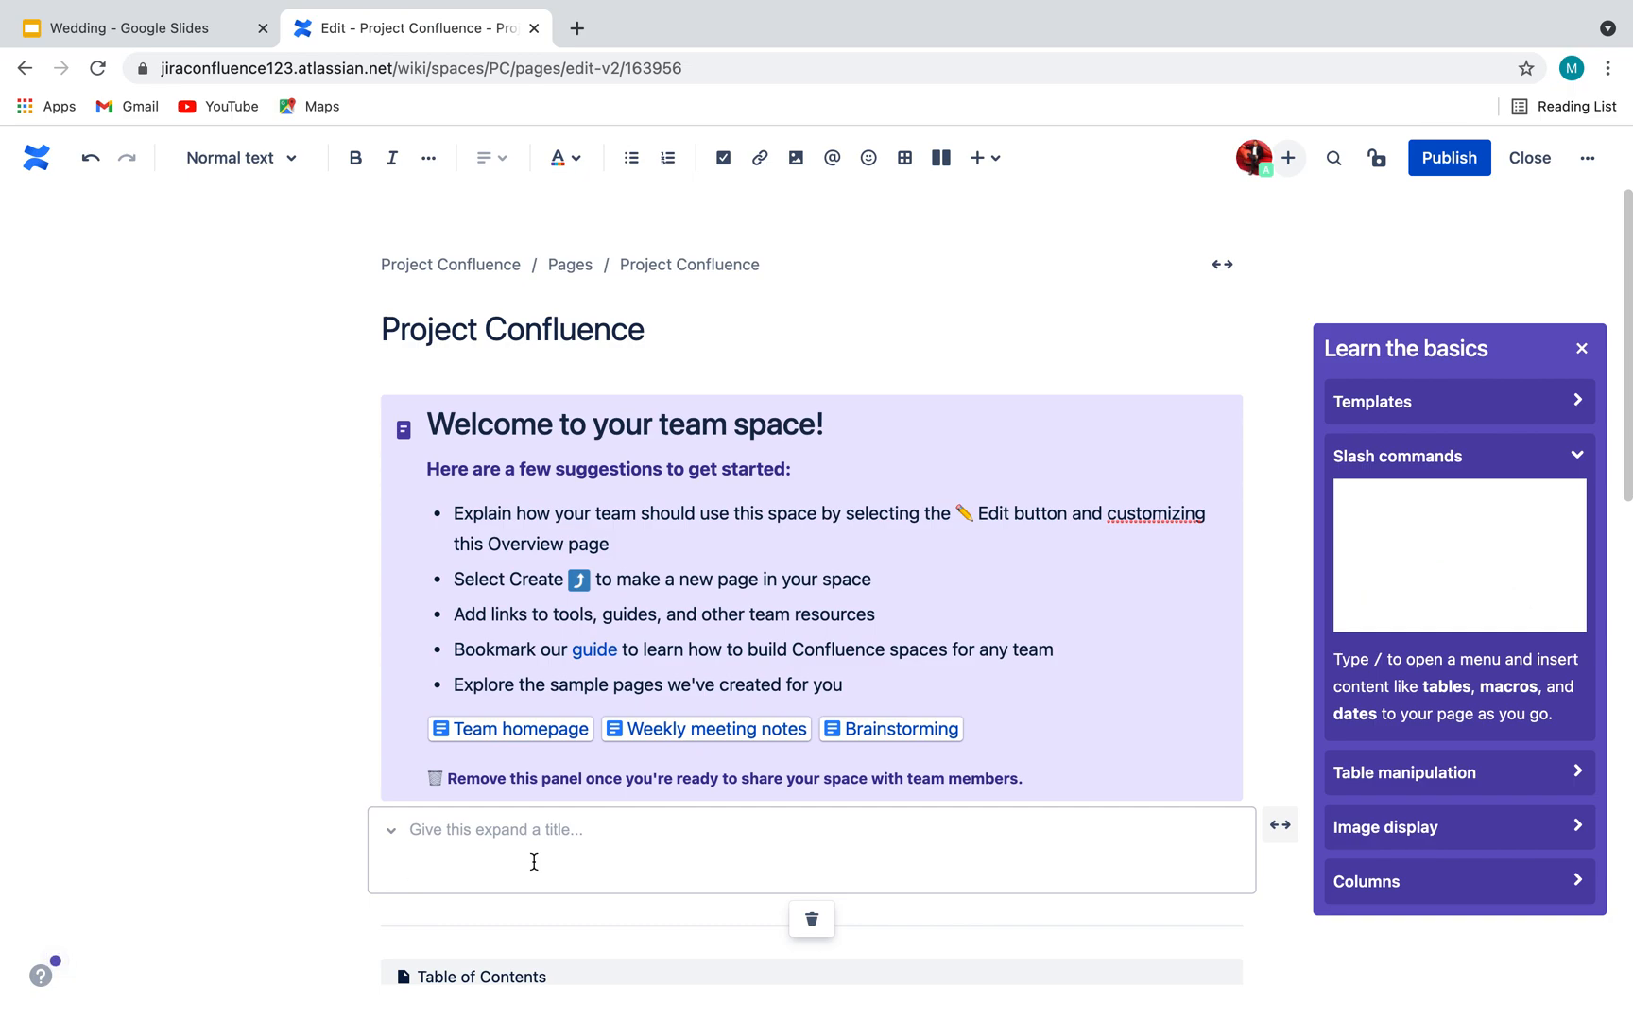
pyautogui.write('sfasfsdfsdf')
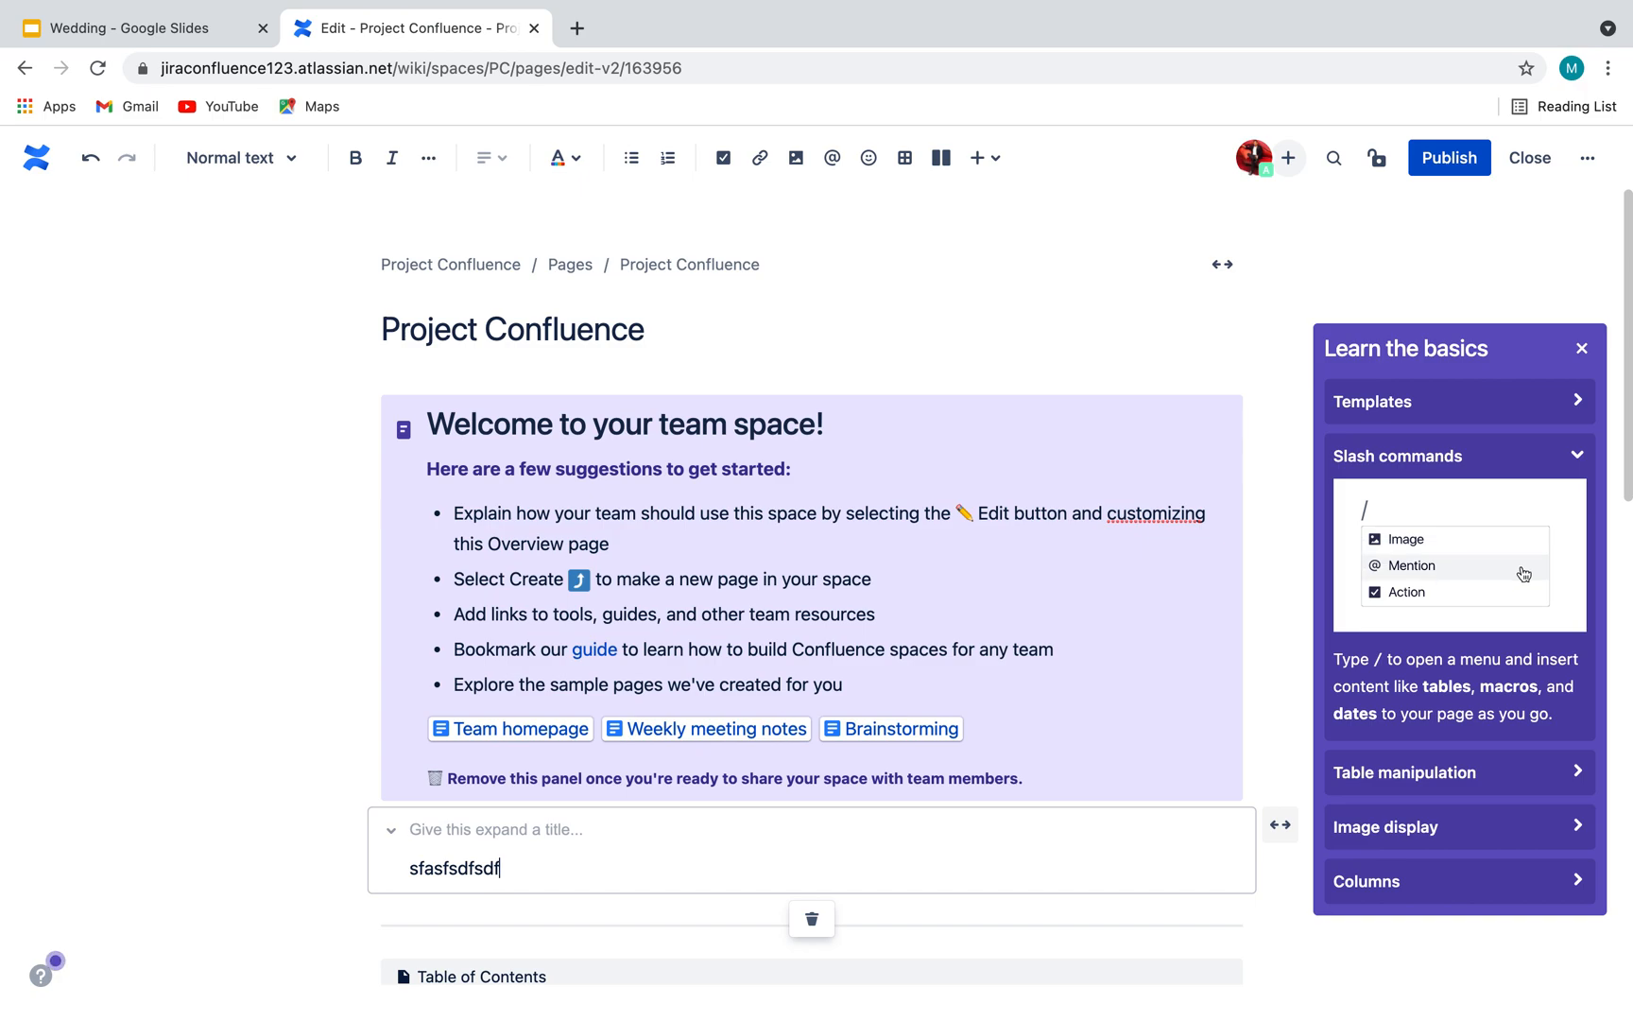
pyautogui.press('Return')
pyautogui.press('Return')
pyautogui.write('sdfsdfsdf')
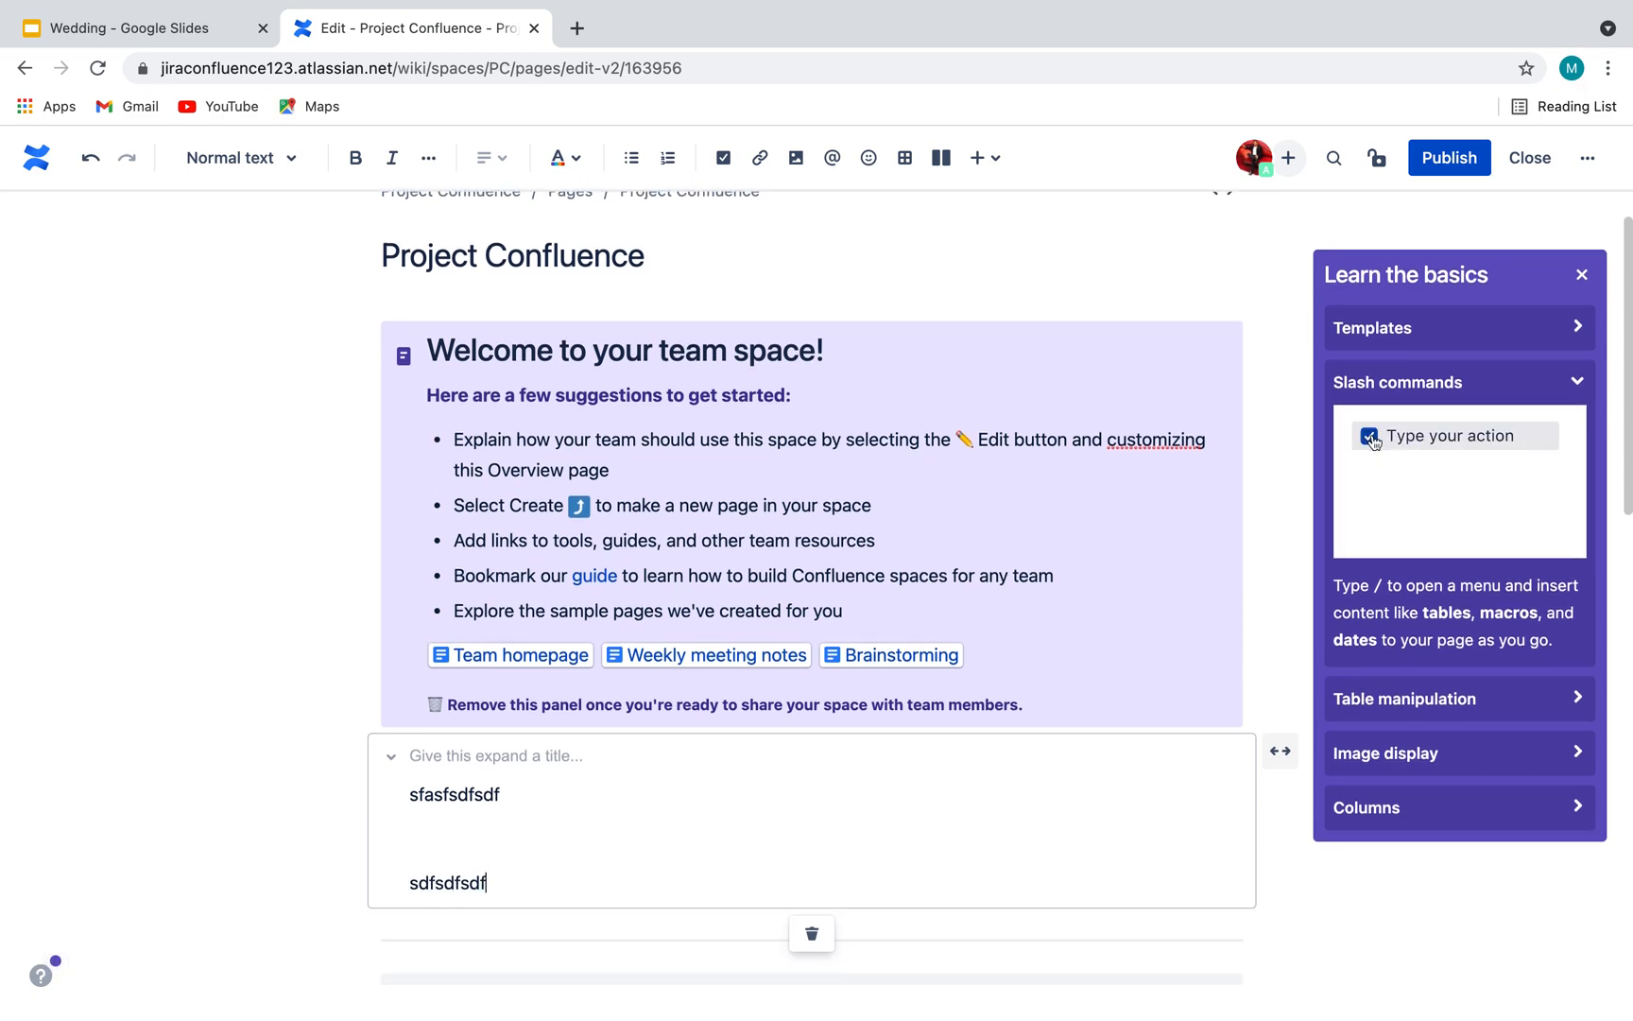
pyautogui.press('Return')
pyautogui.write('sdf')
pyautogui.write('sdfsdf')
pyautogui.press('Return')
pyautogui.write('sdfsdfds')
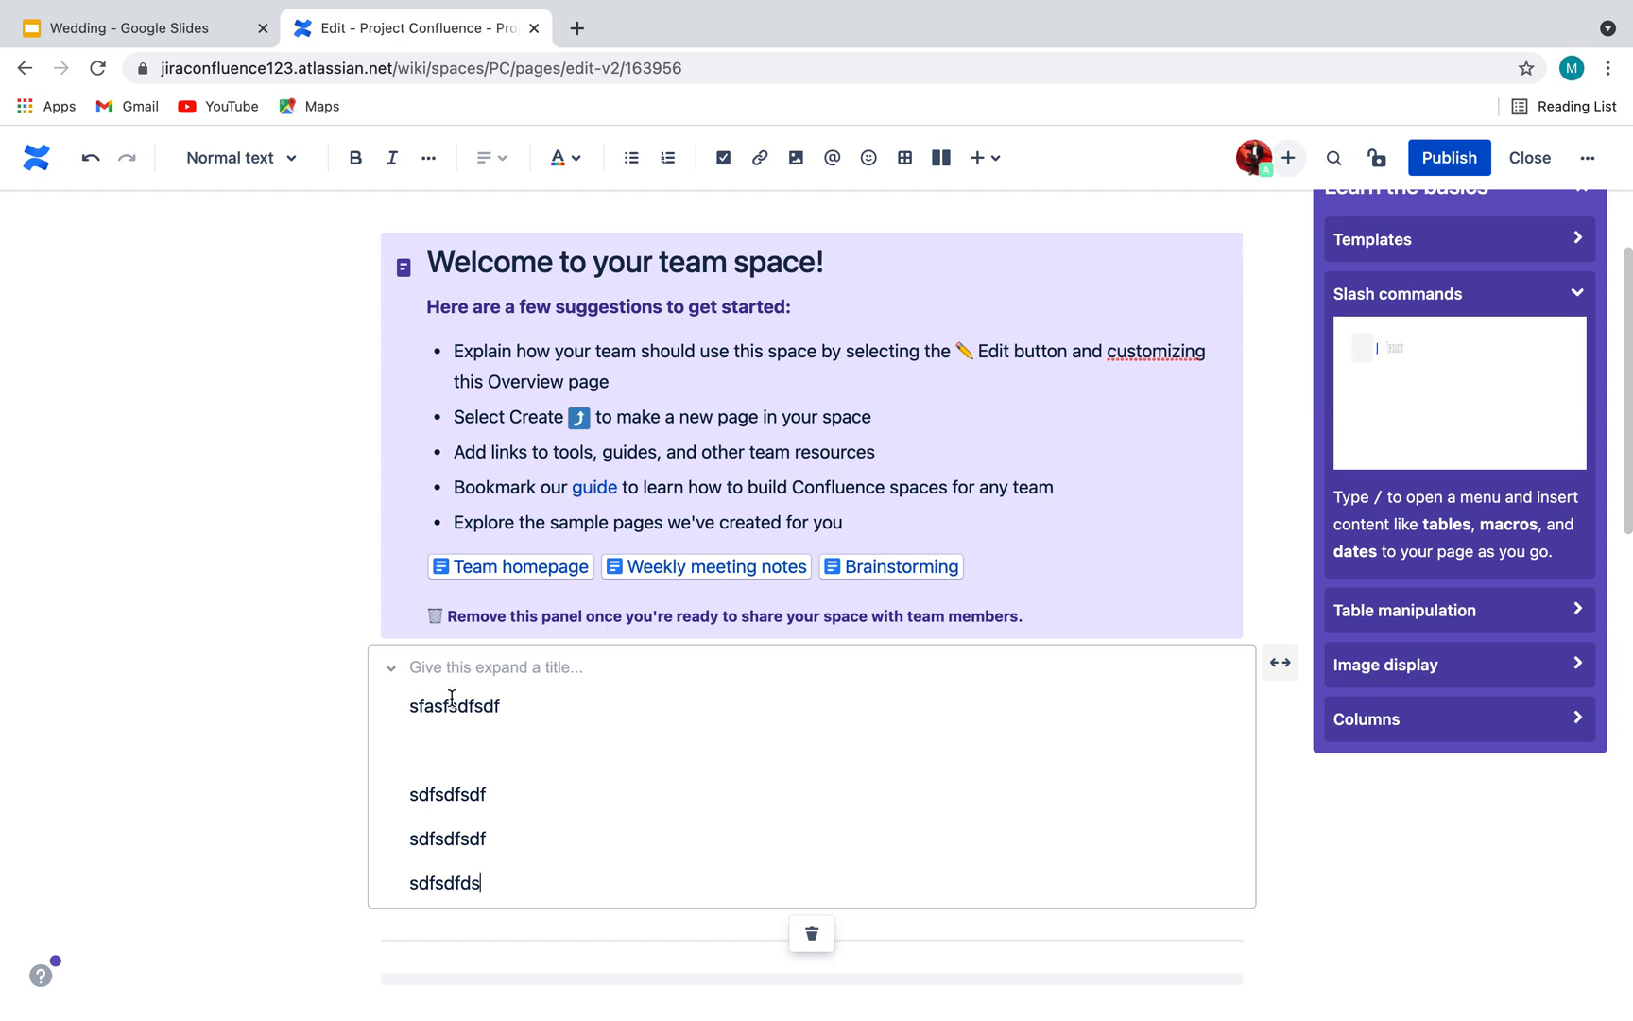
# Title the expand element "My Text" and publish the Project Confluence page.
pyautogui.click(468, 673)
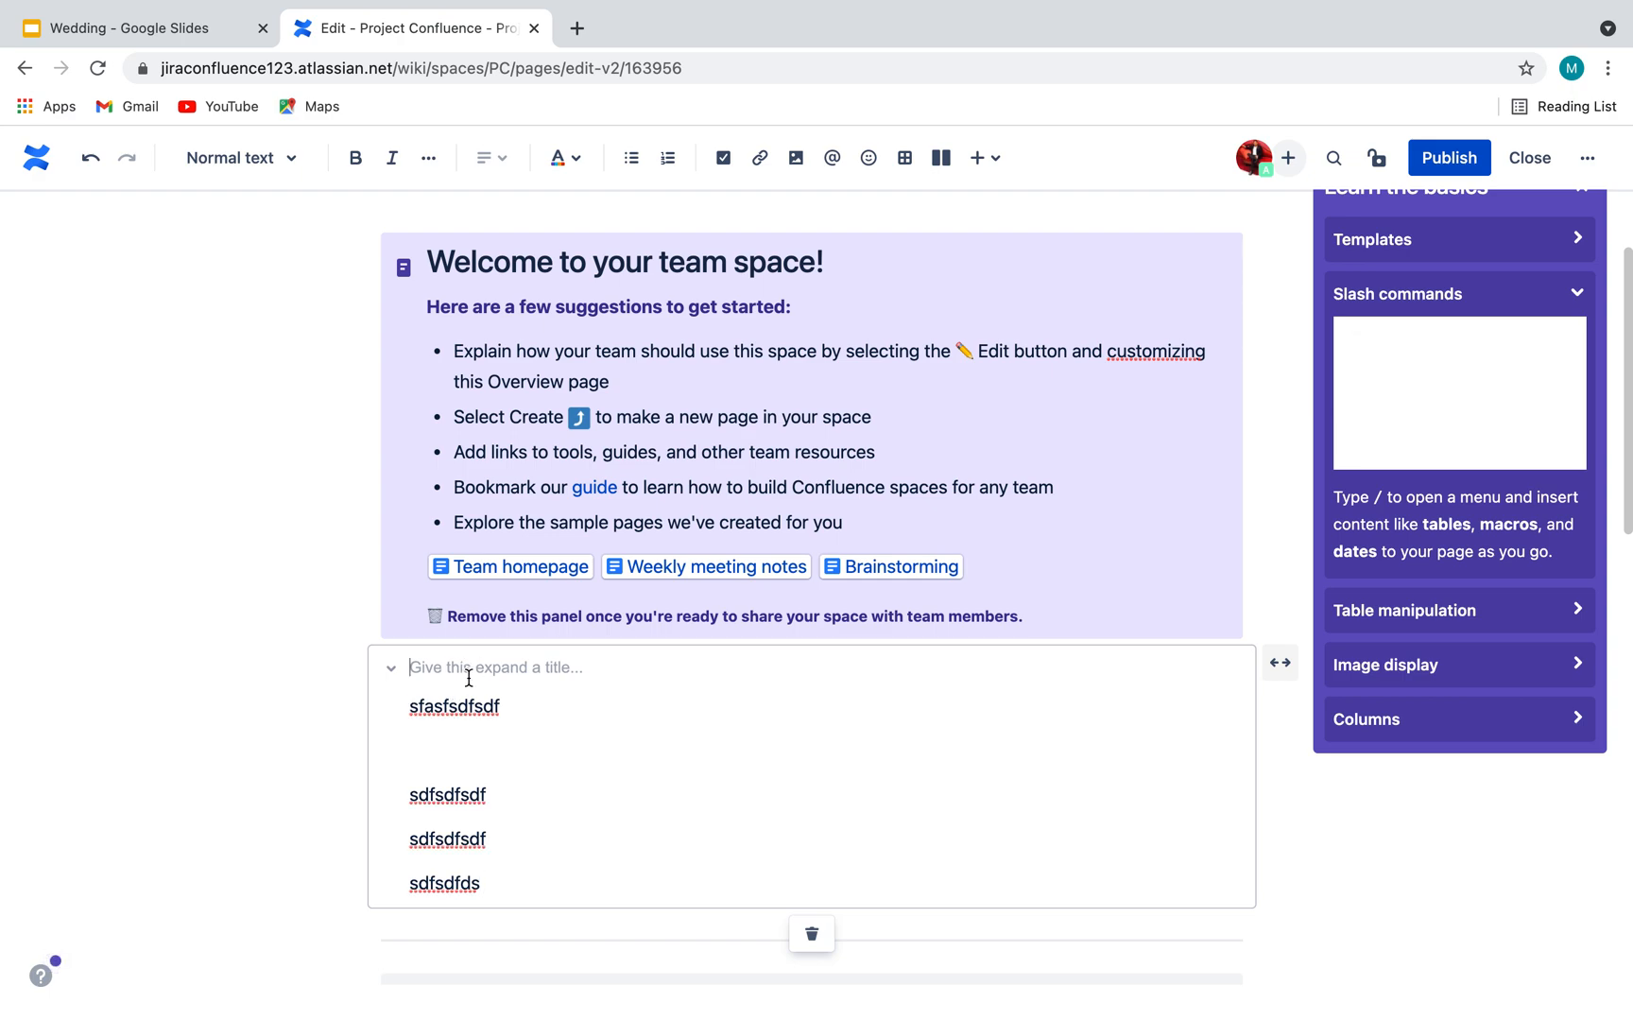
pyautogui.write('My Text')
pyautogui.click(1325, 831)
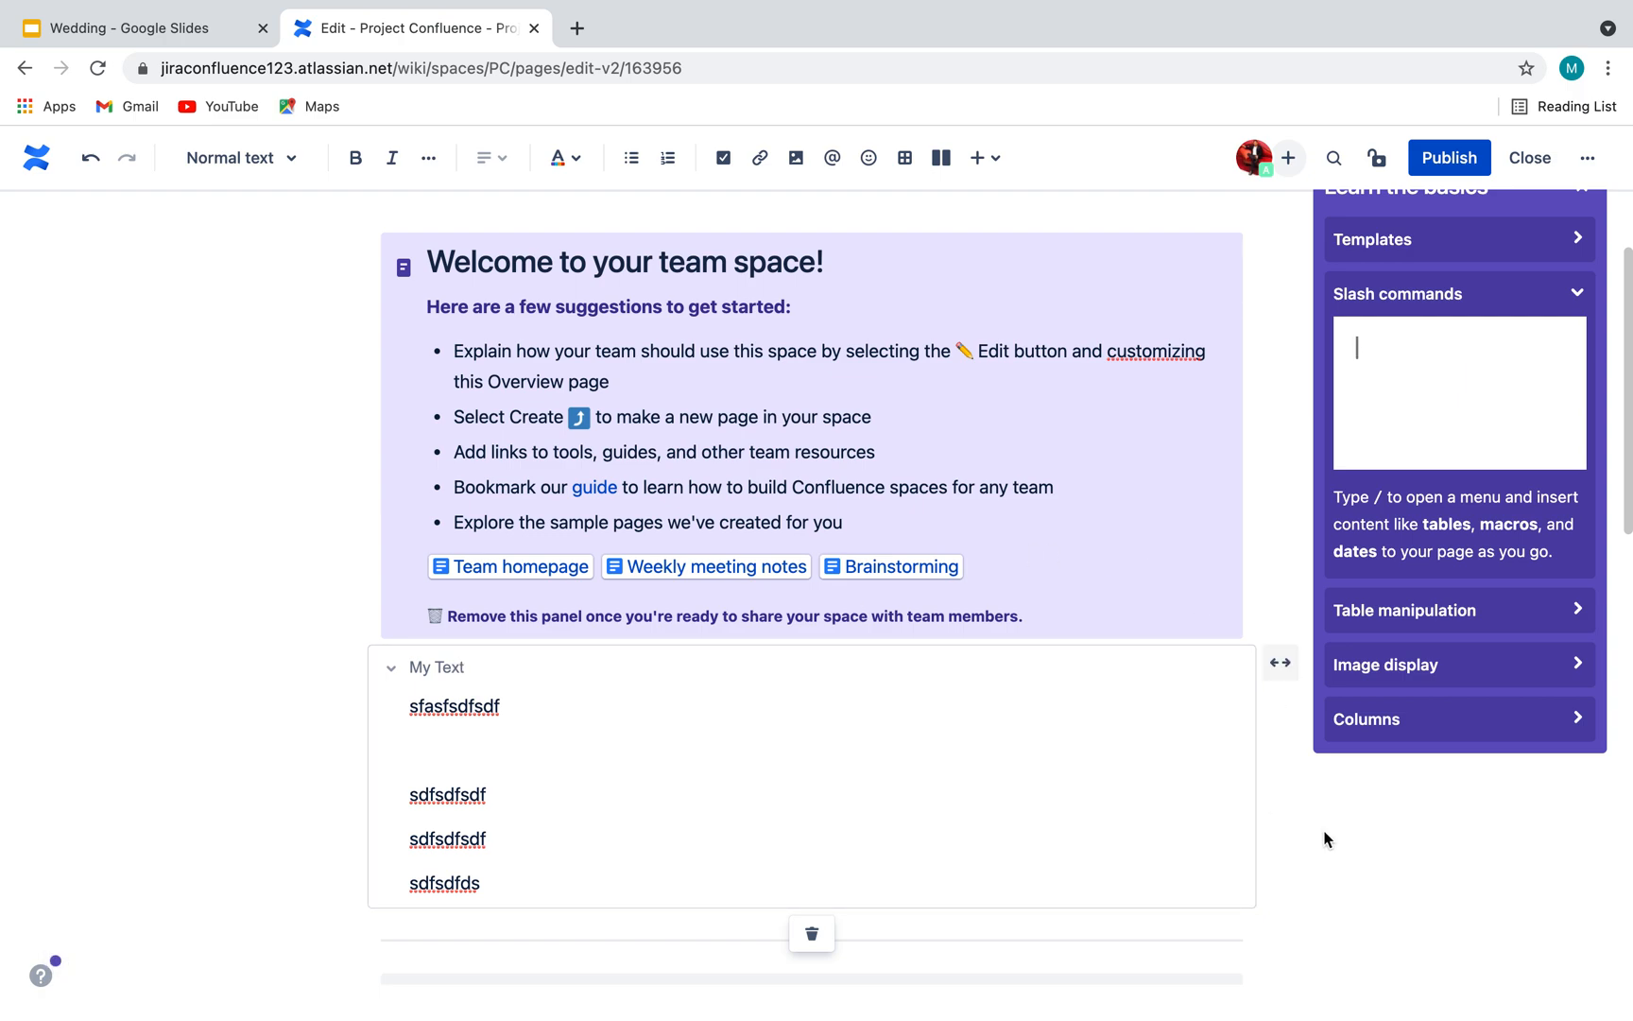
pyautogui.click(1449, 157)
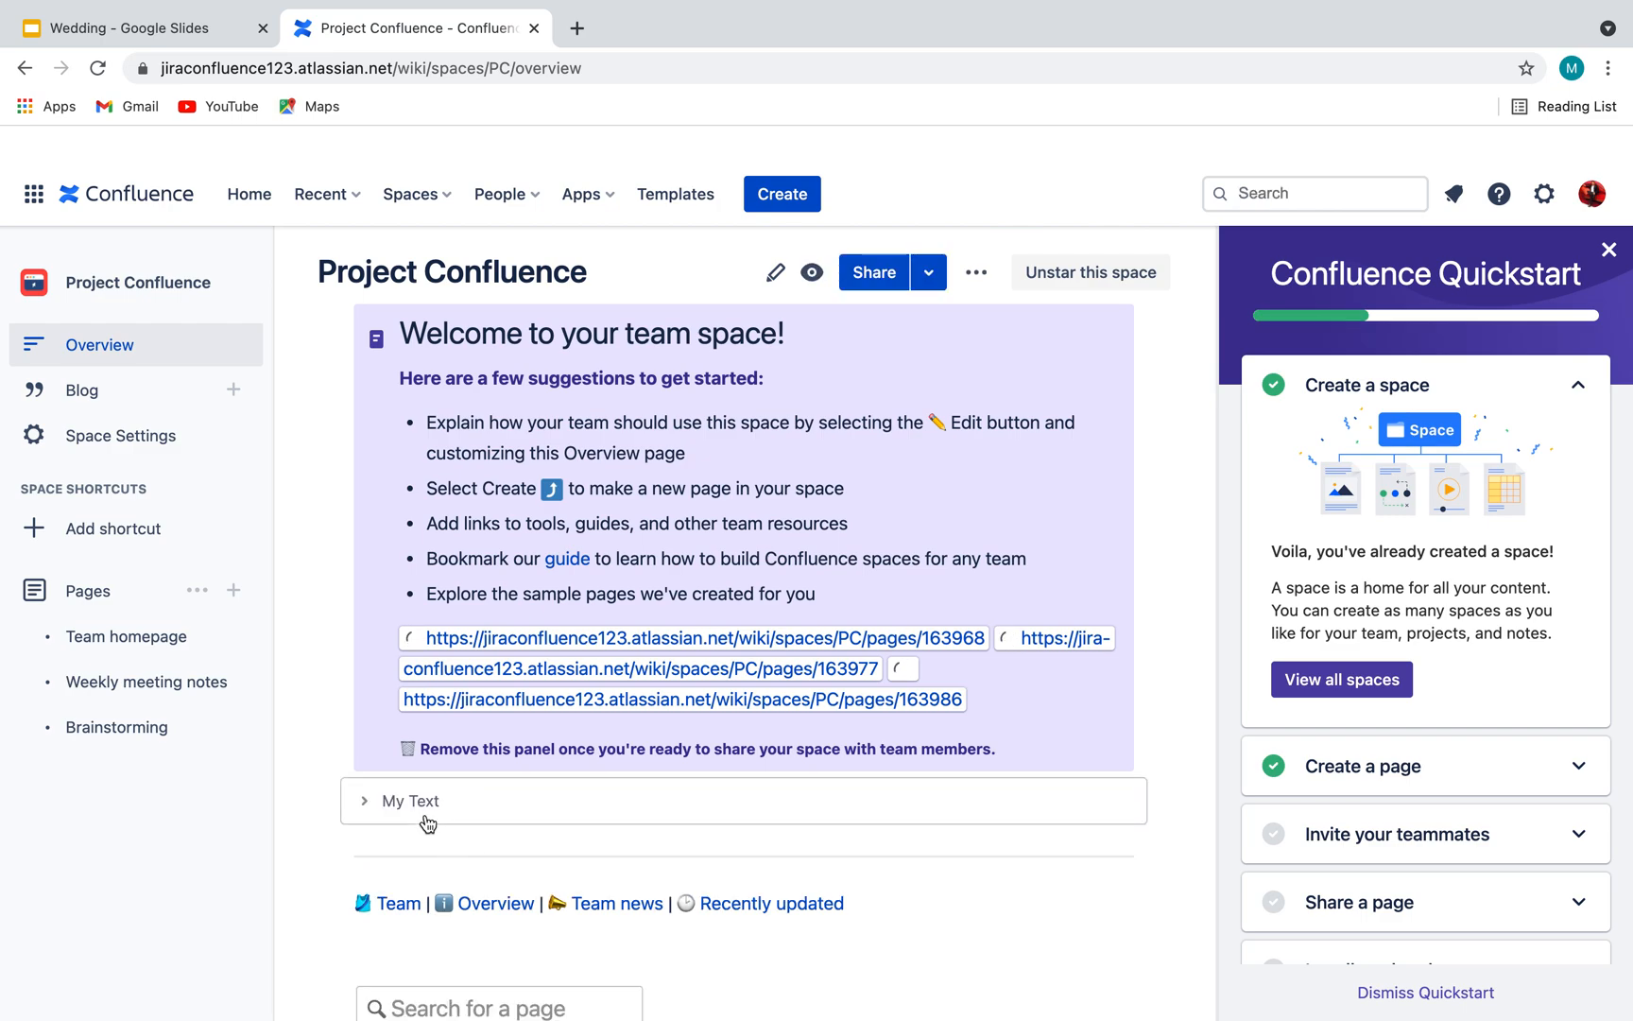
# Unfold and fold the My Text section on the published page to check how it works.
pyautogui.scroll(-3, 422, 808)
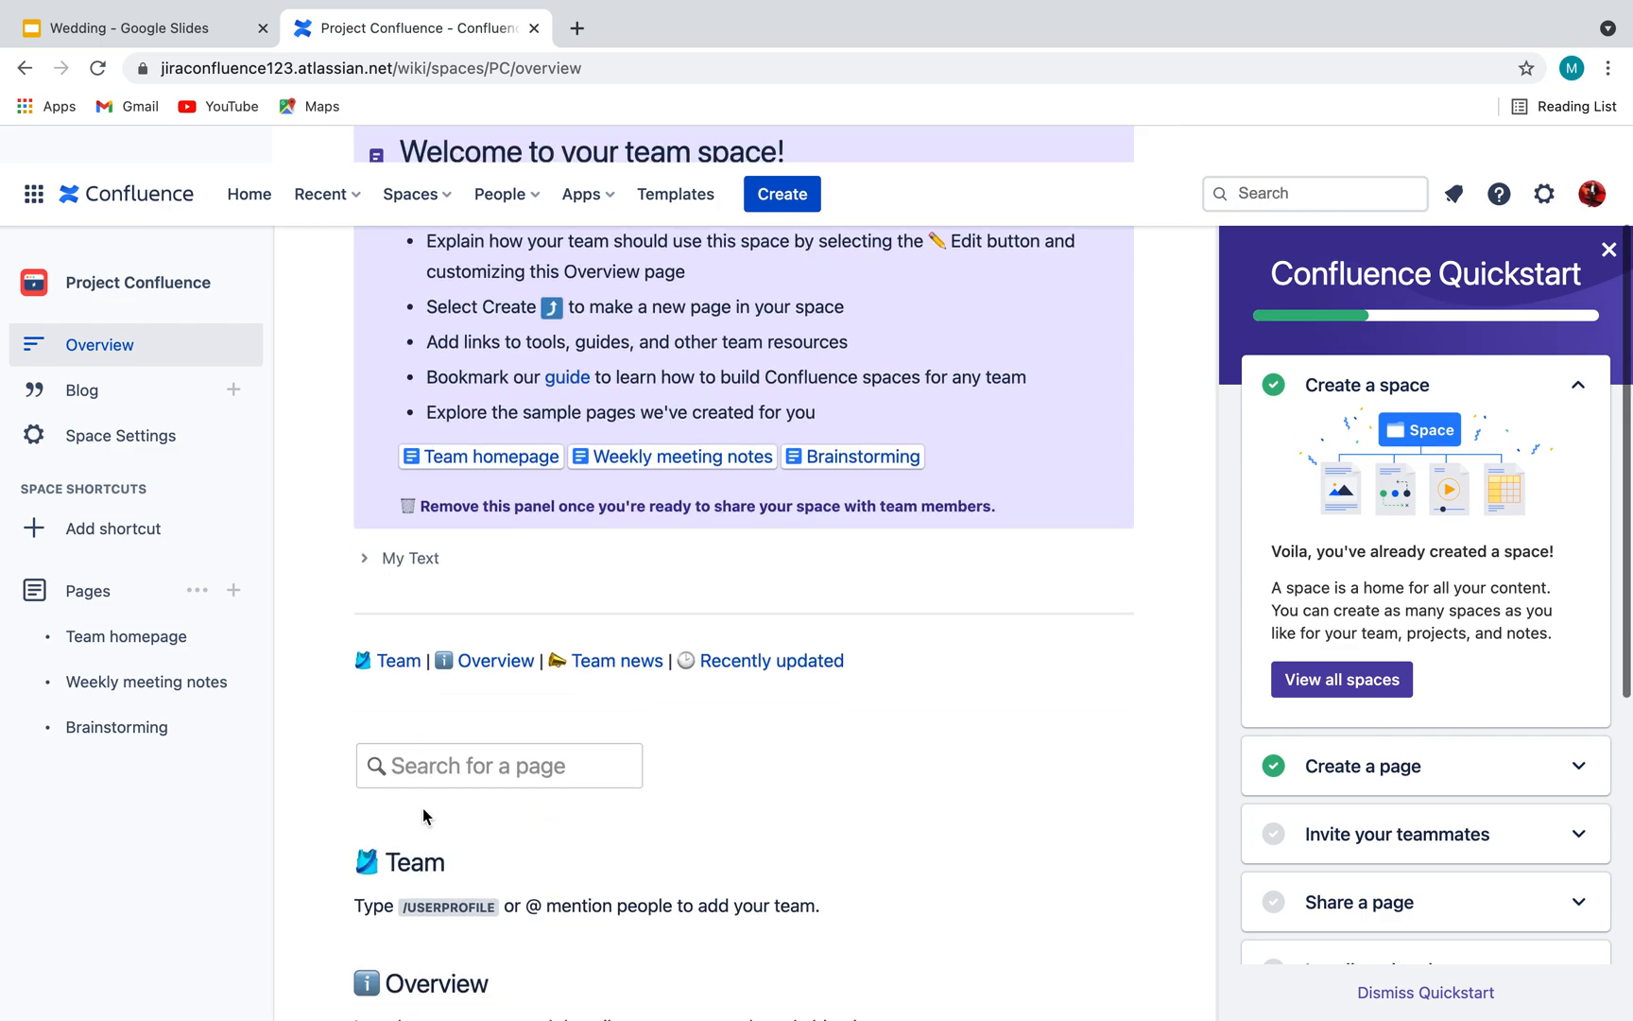
pyautogui.click(393, 561)
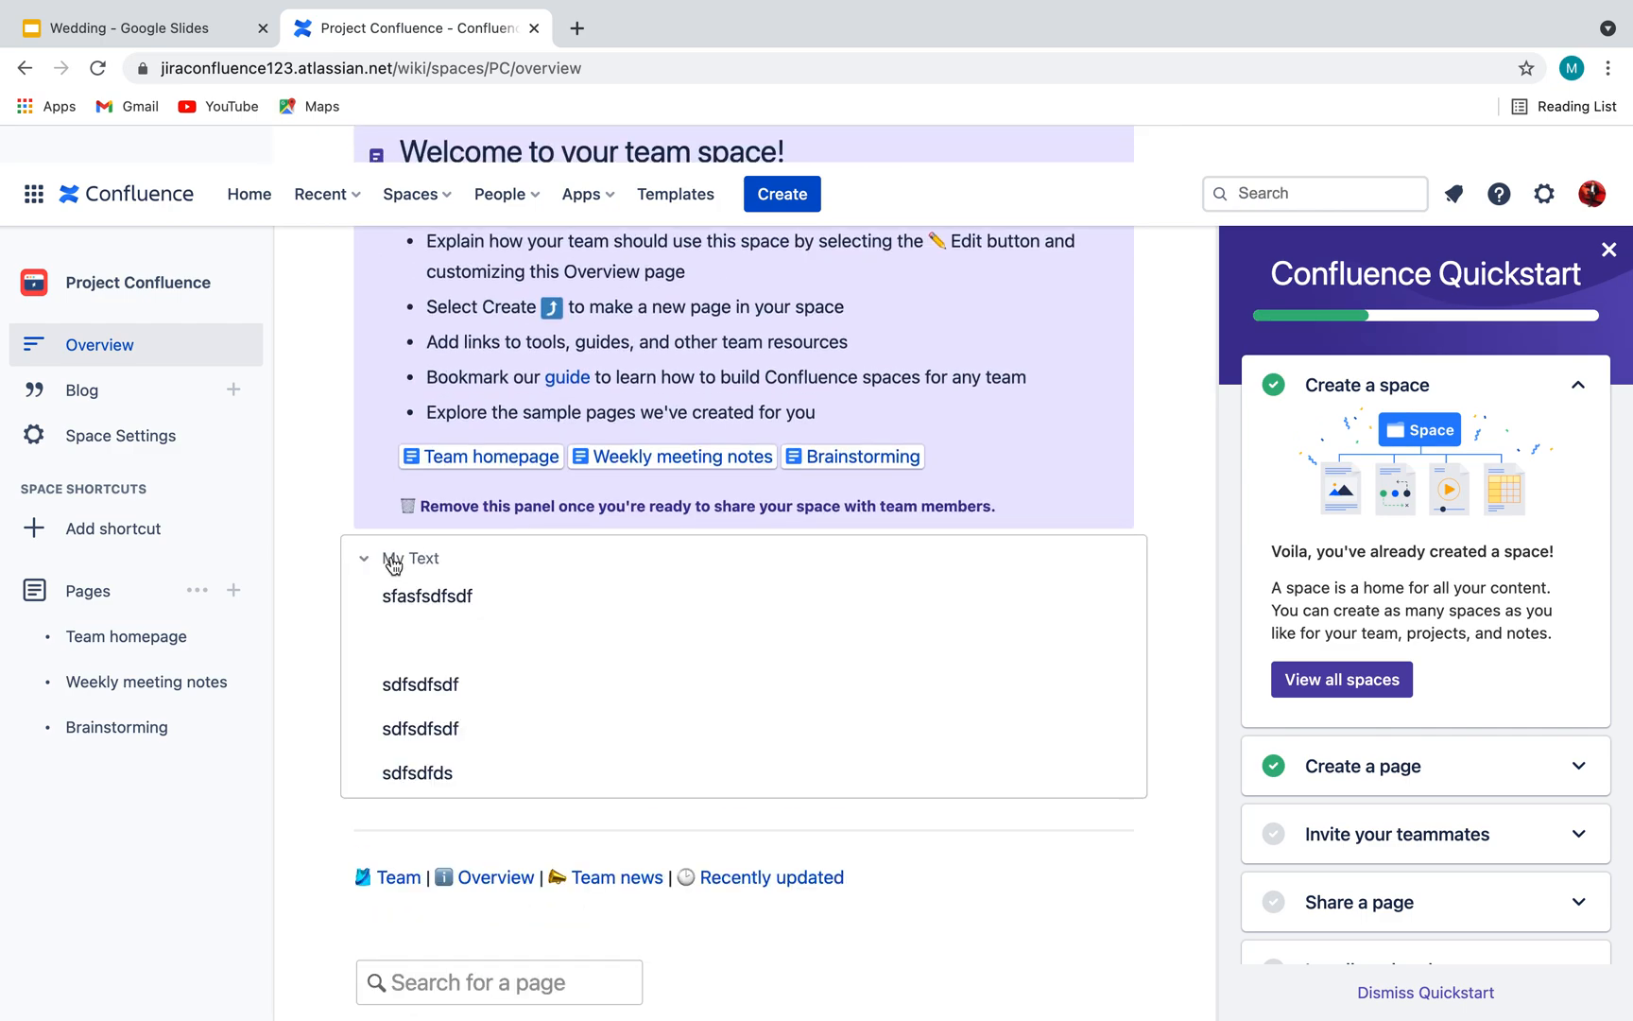
pyautogui.click(394, 562)
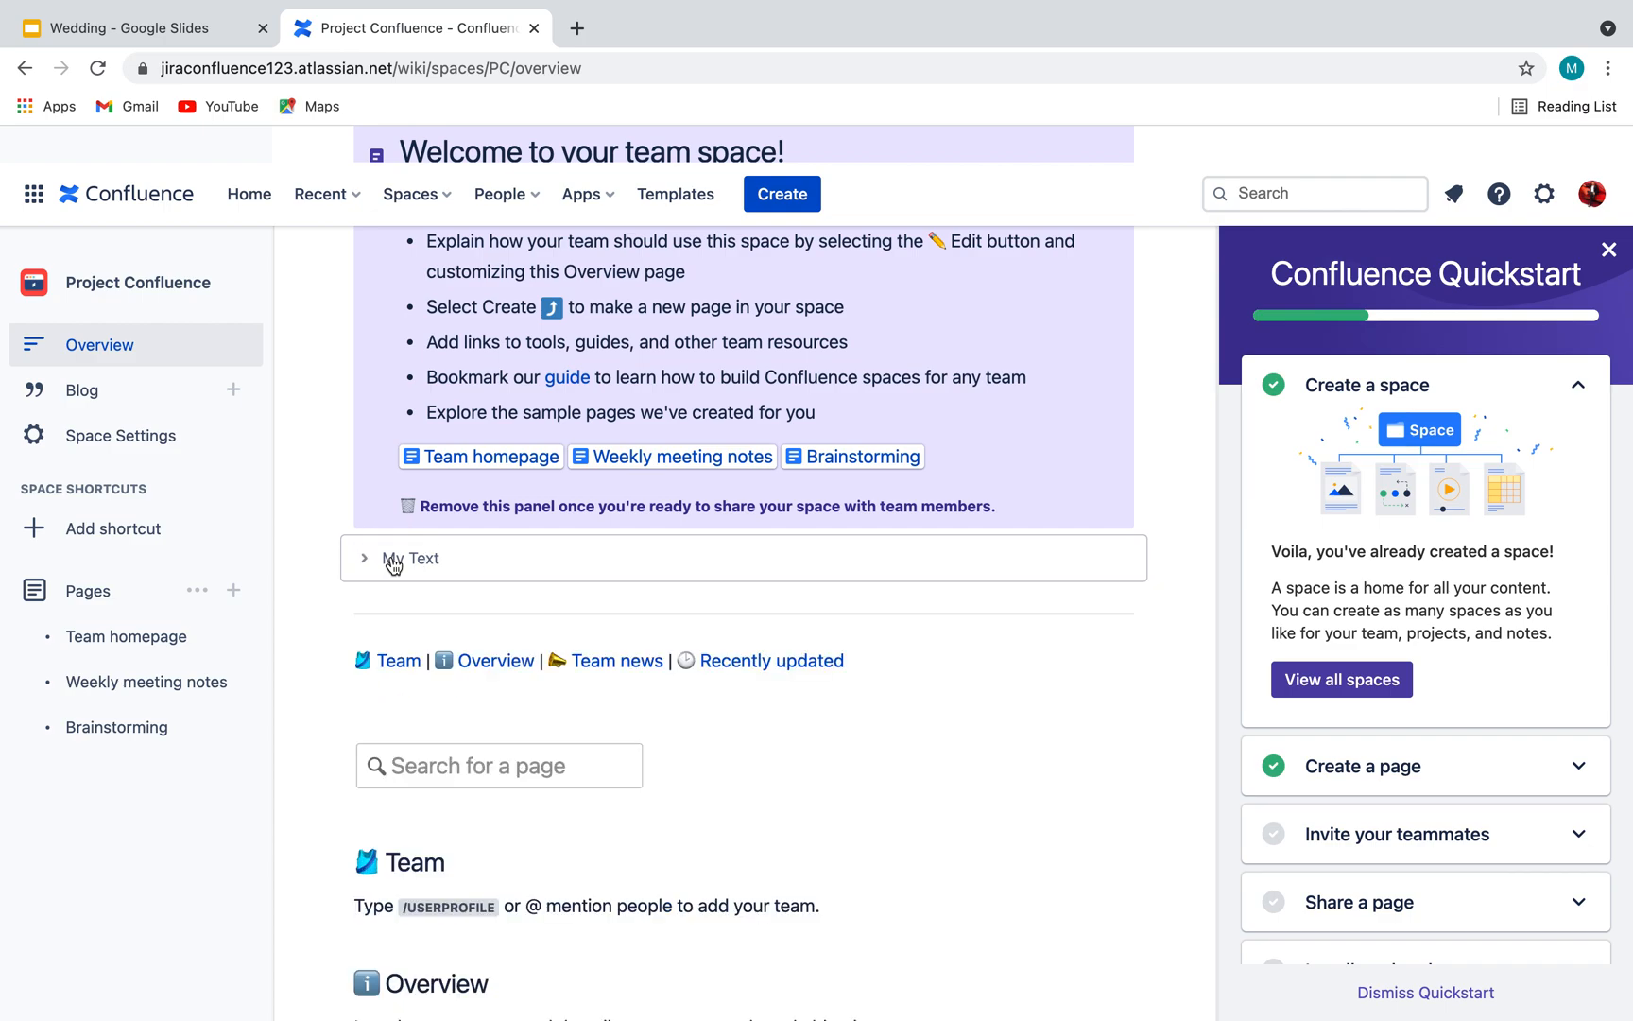
pyautogui.scroll(3, 733, 616)
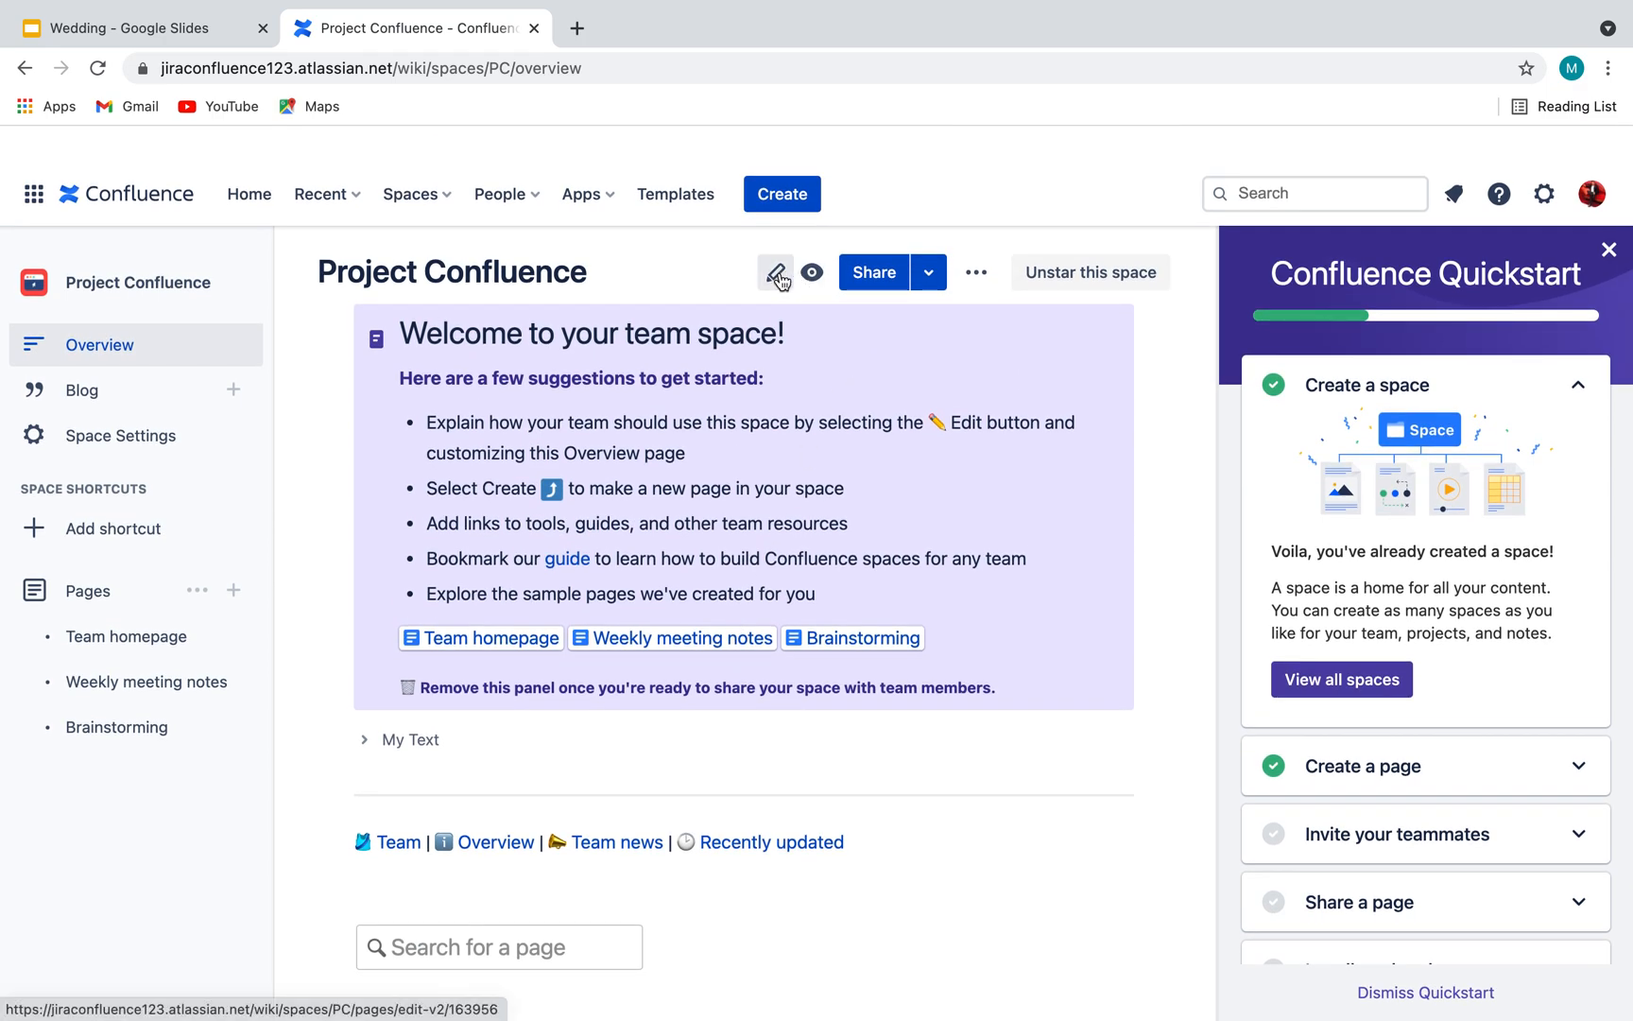
# Reopen the overview page for editing and examine the insertable elements by category, from Formatting through Development.
pyautogui.click(775, 272)
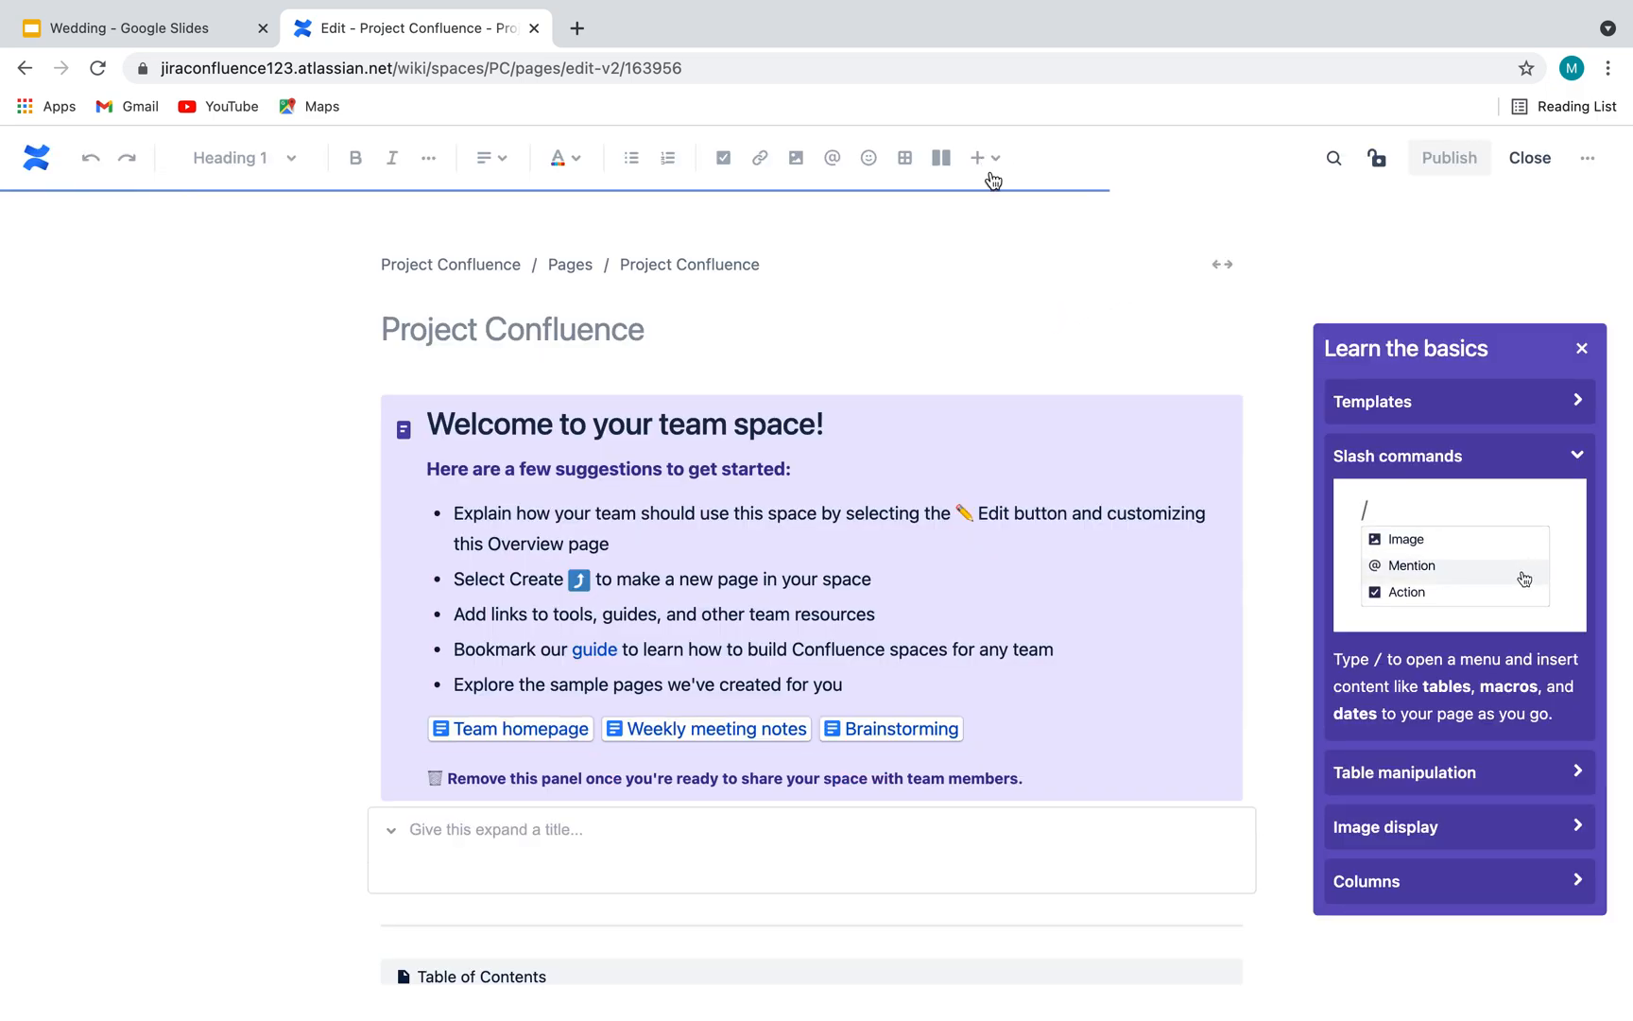
pyautogui.click(981, 158)
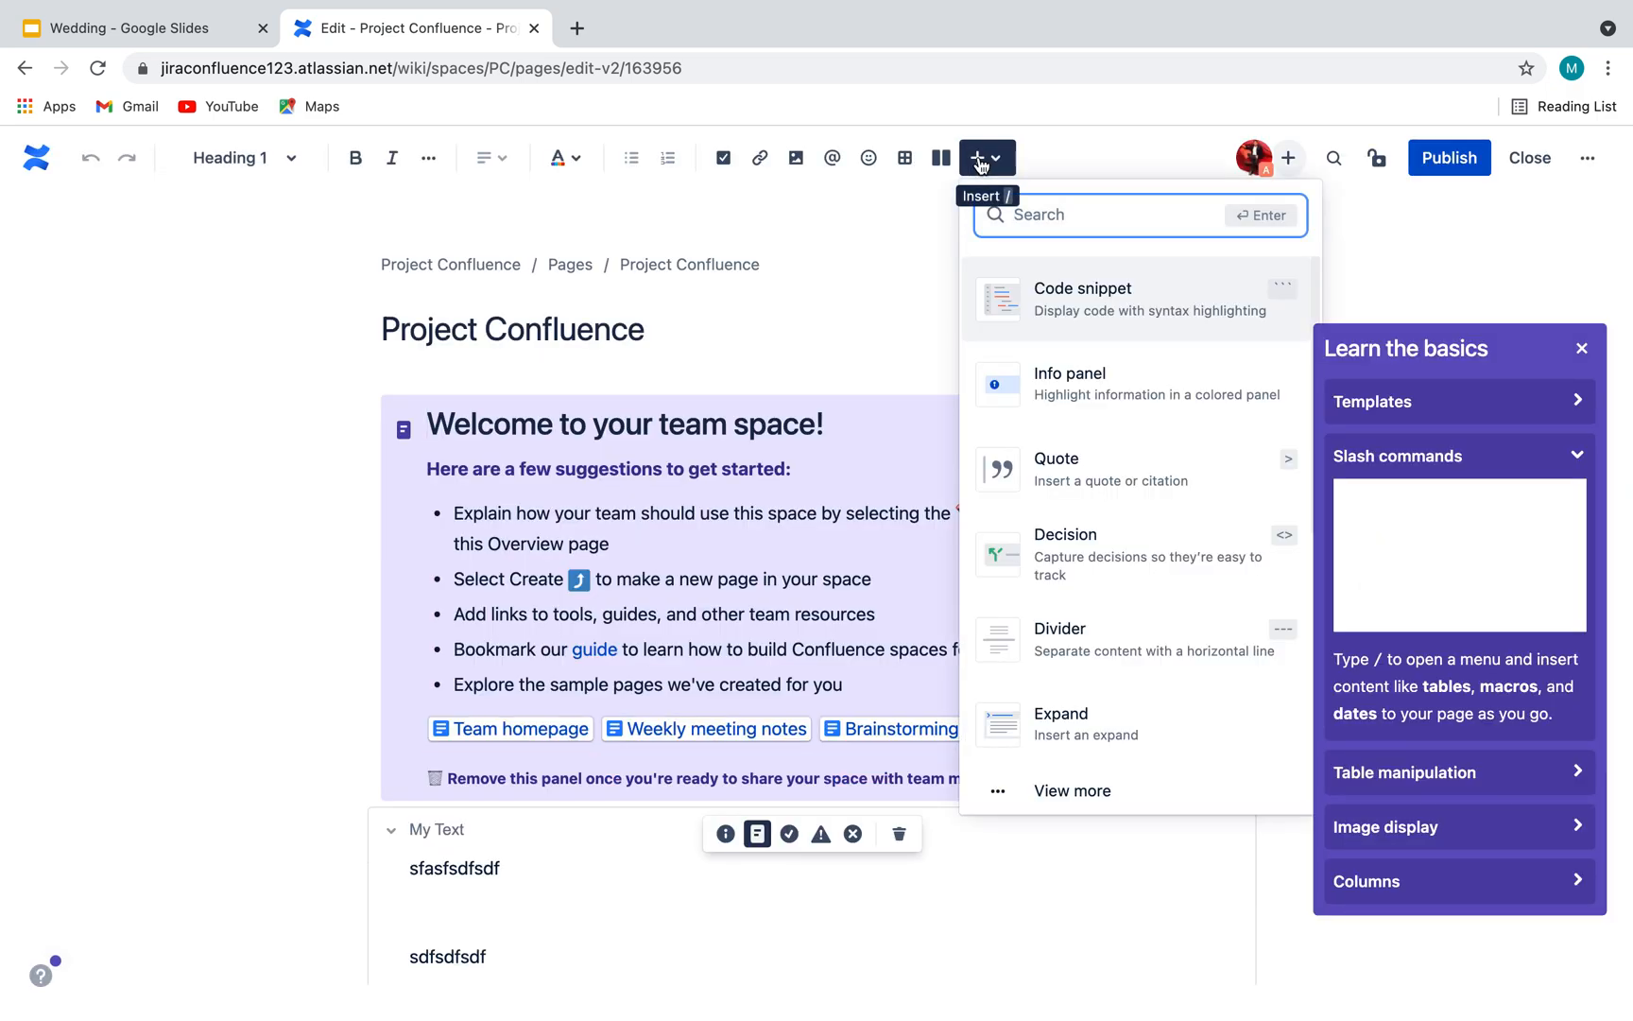
pyautogui.click(1067, 801)
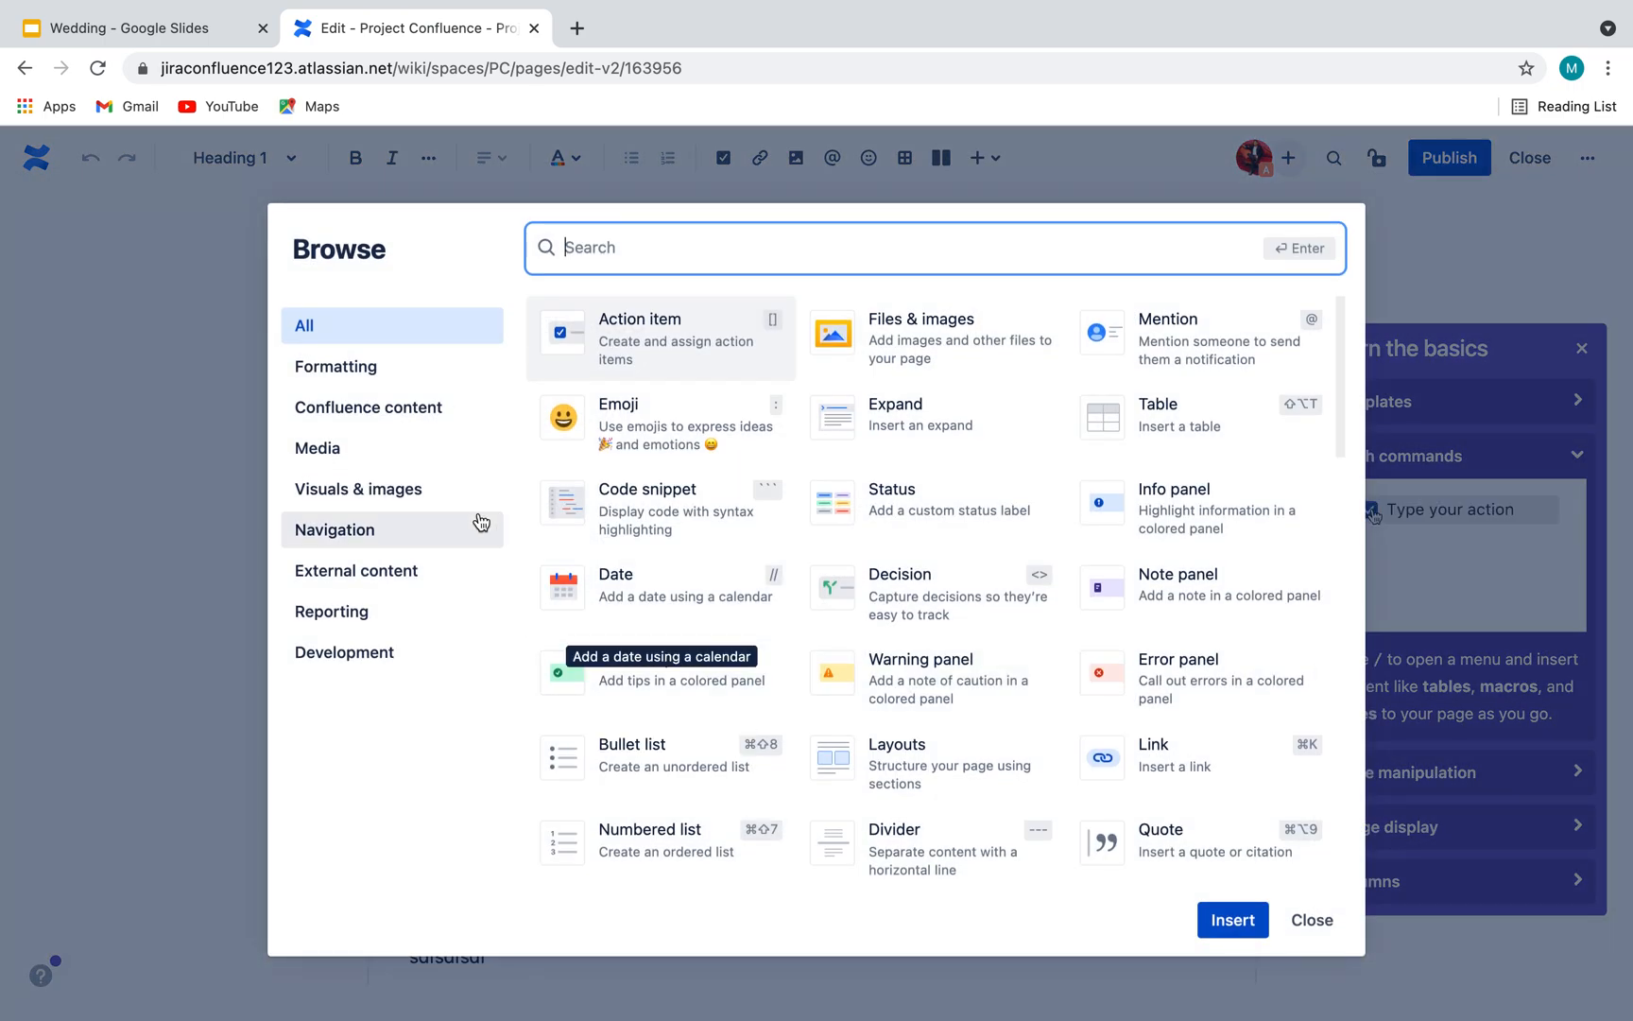
pyautogui.click(378, 370)
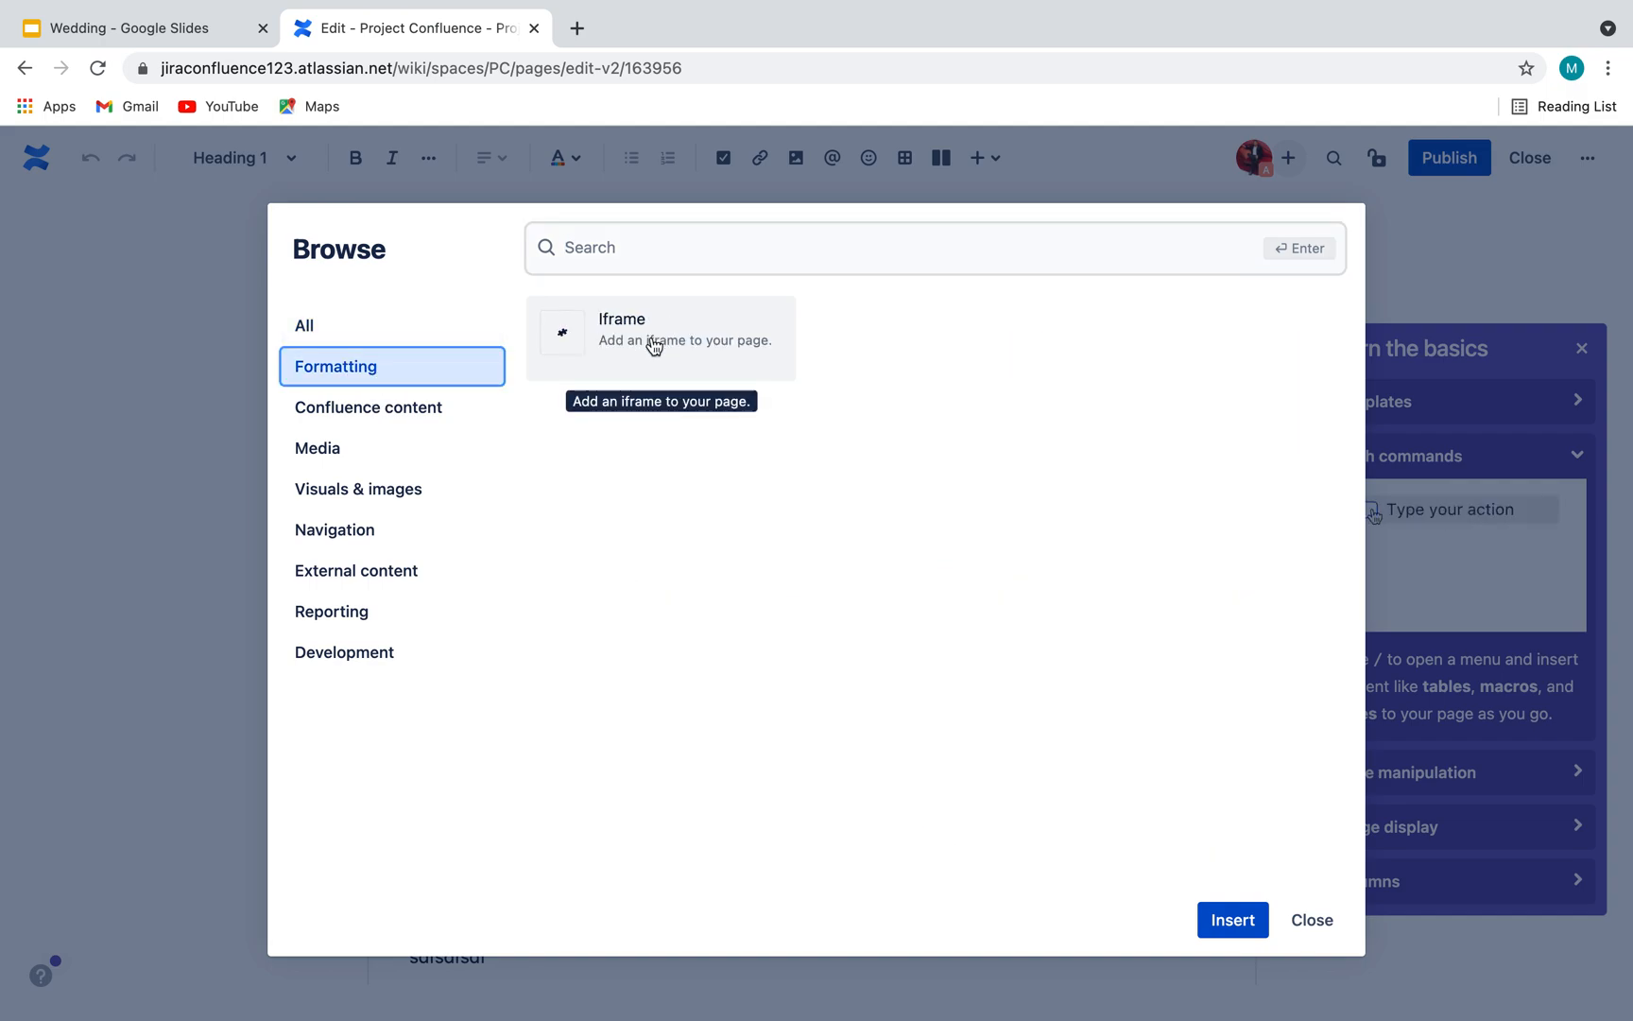
pyautogui.click(402, 408)
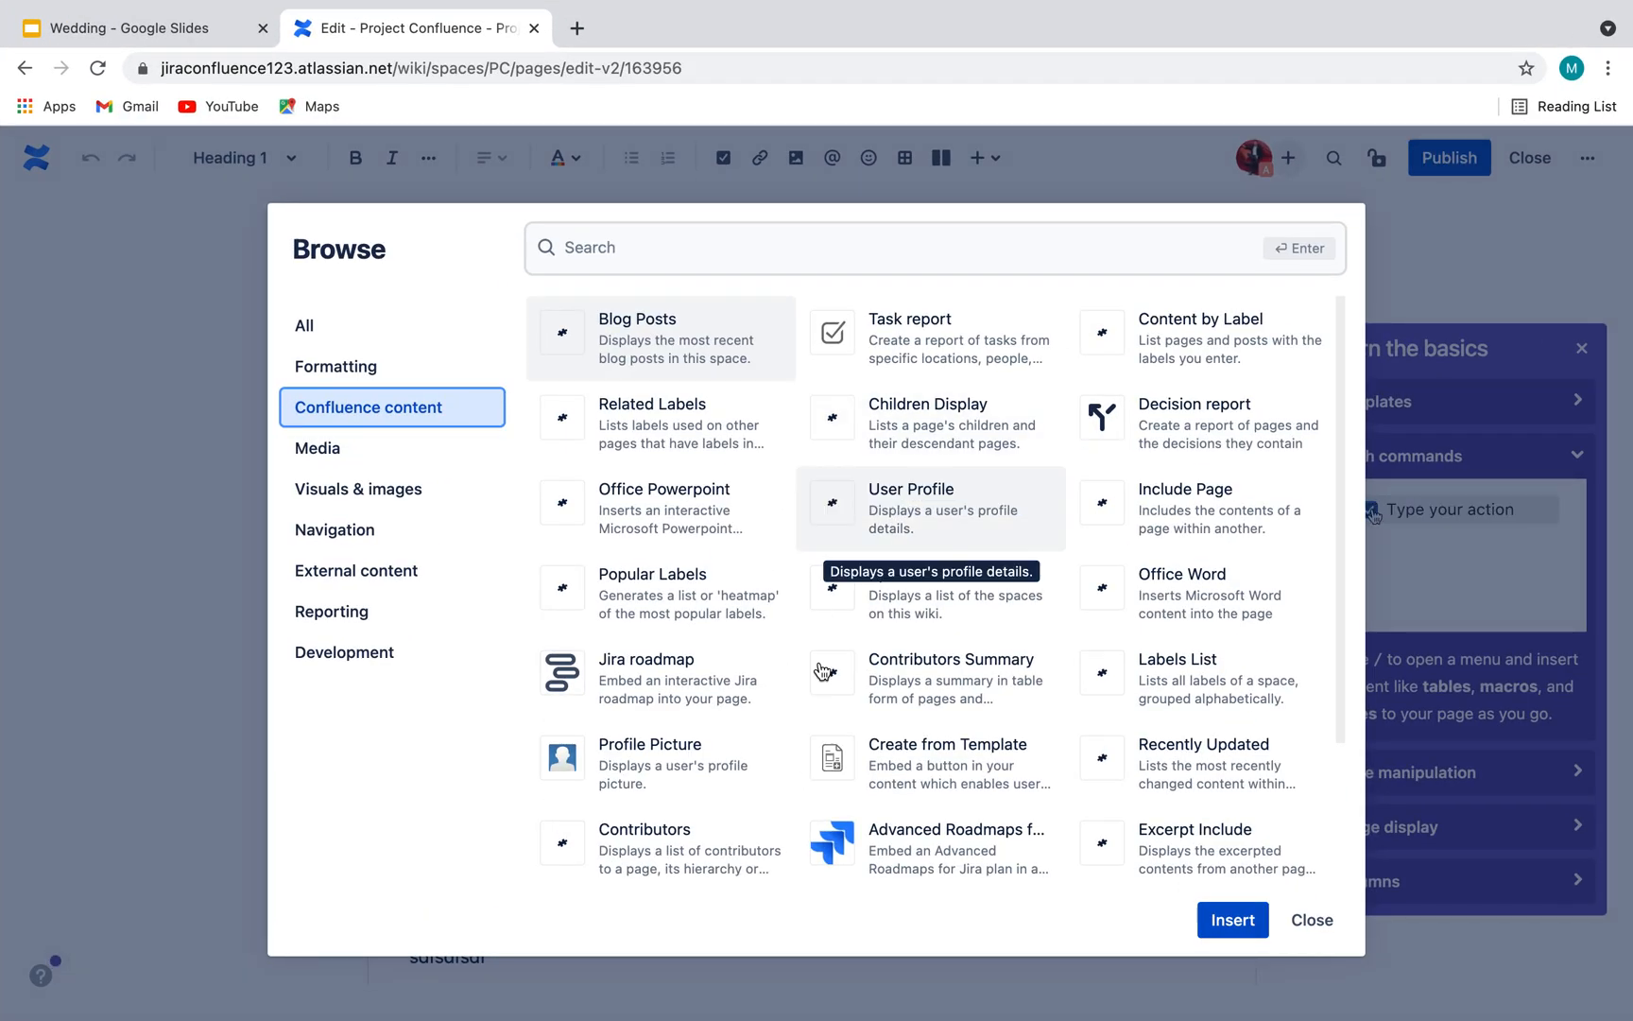
pyautogui.click(374, 449)
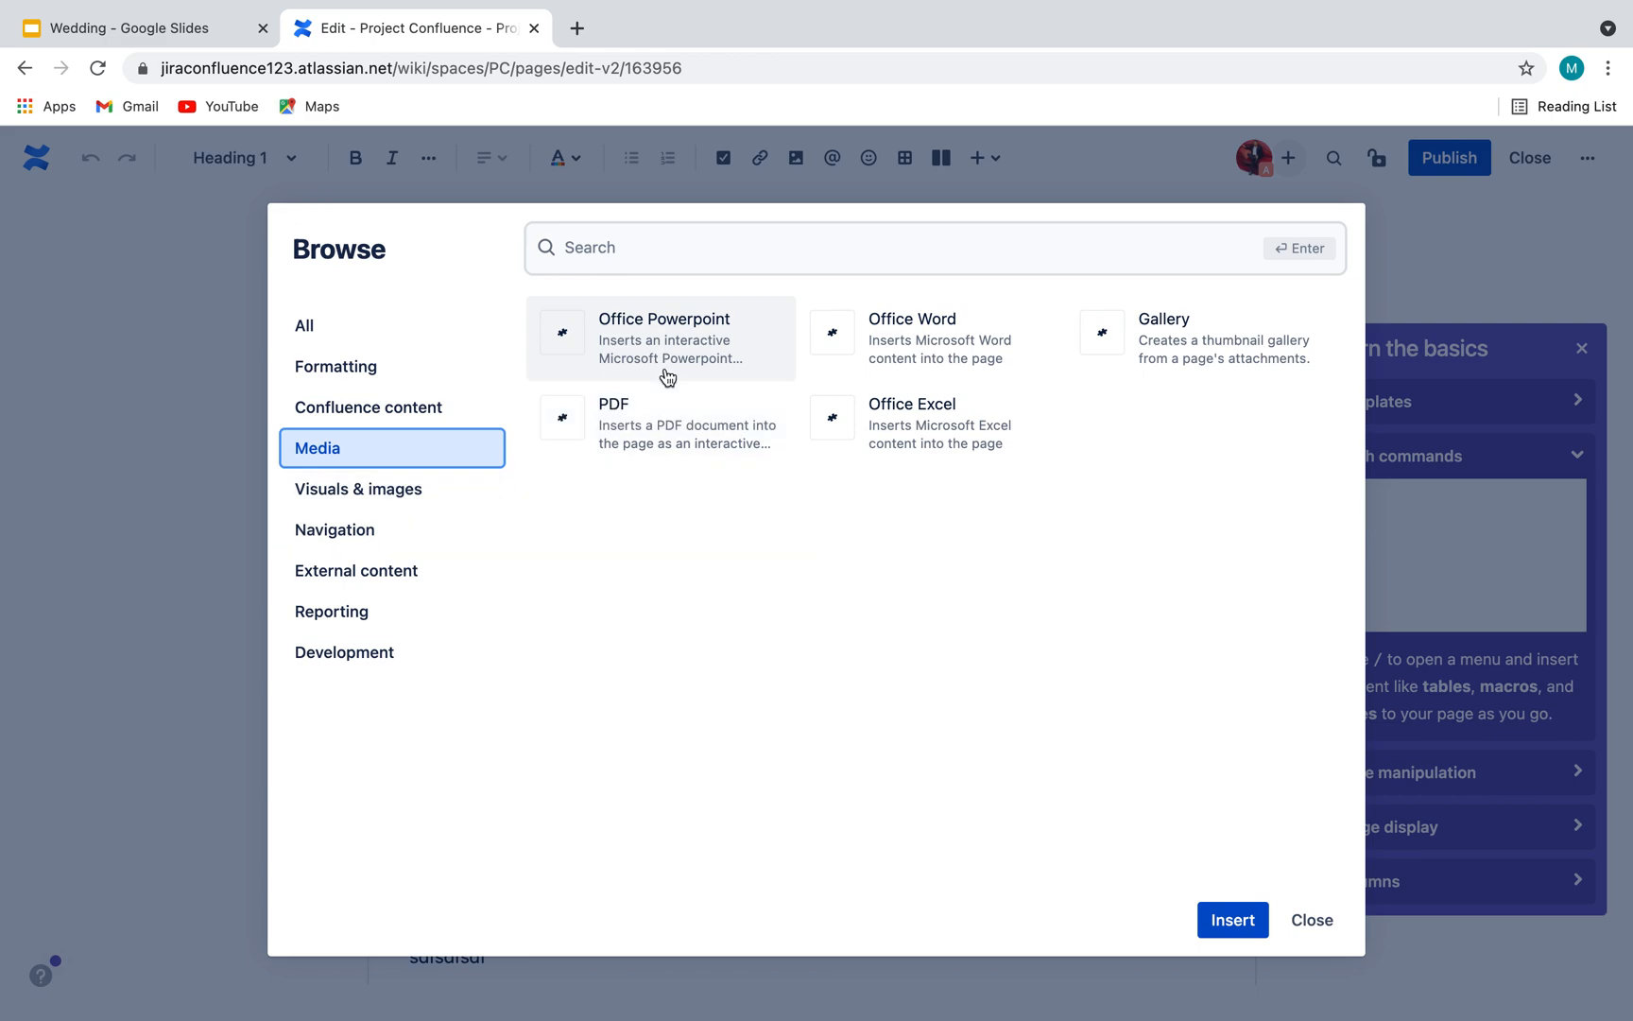
pyautogui.click(393, 502)
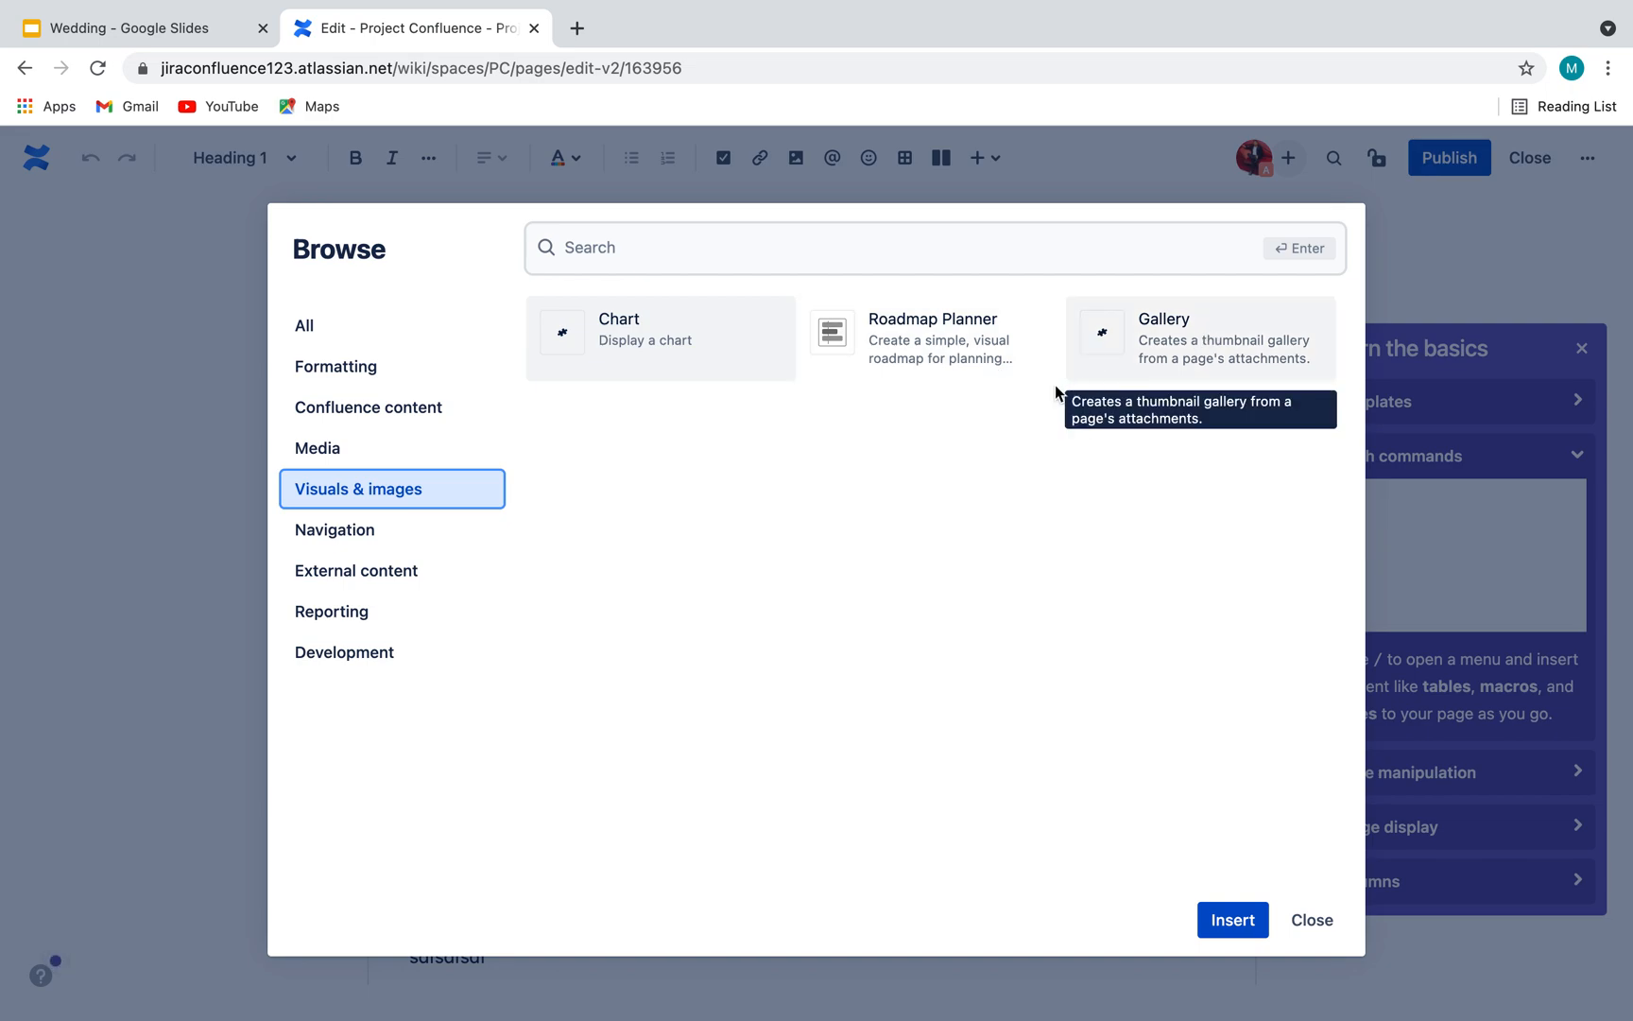
pyautogui.click(384, 546)
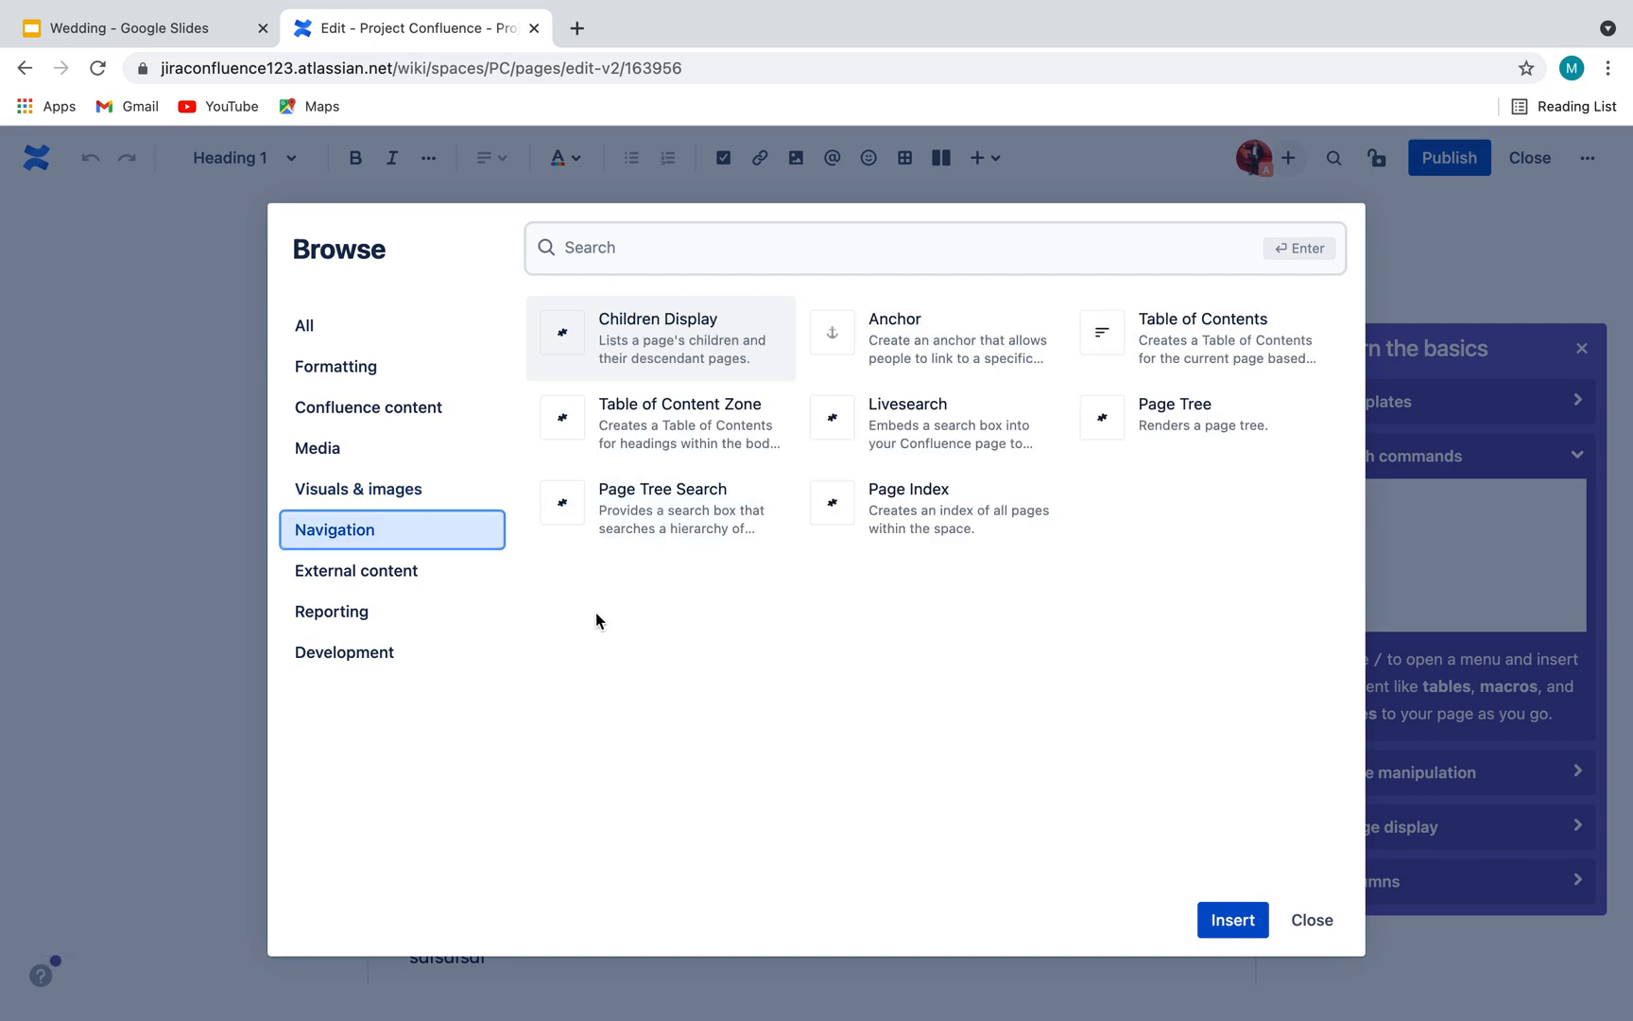
pyautogui.click(376, 590)
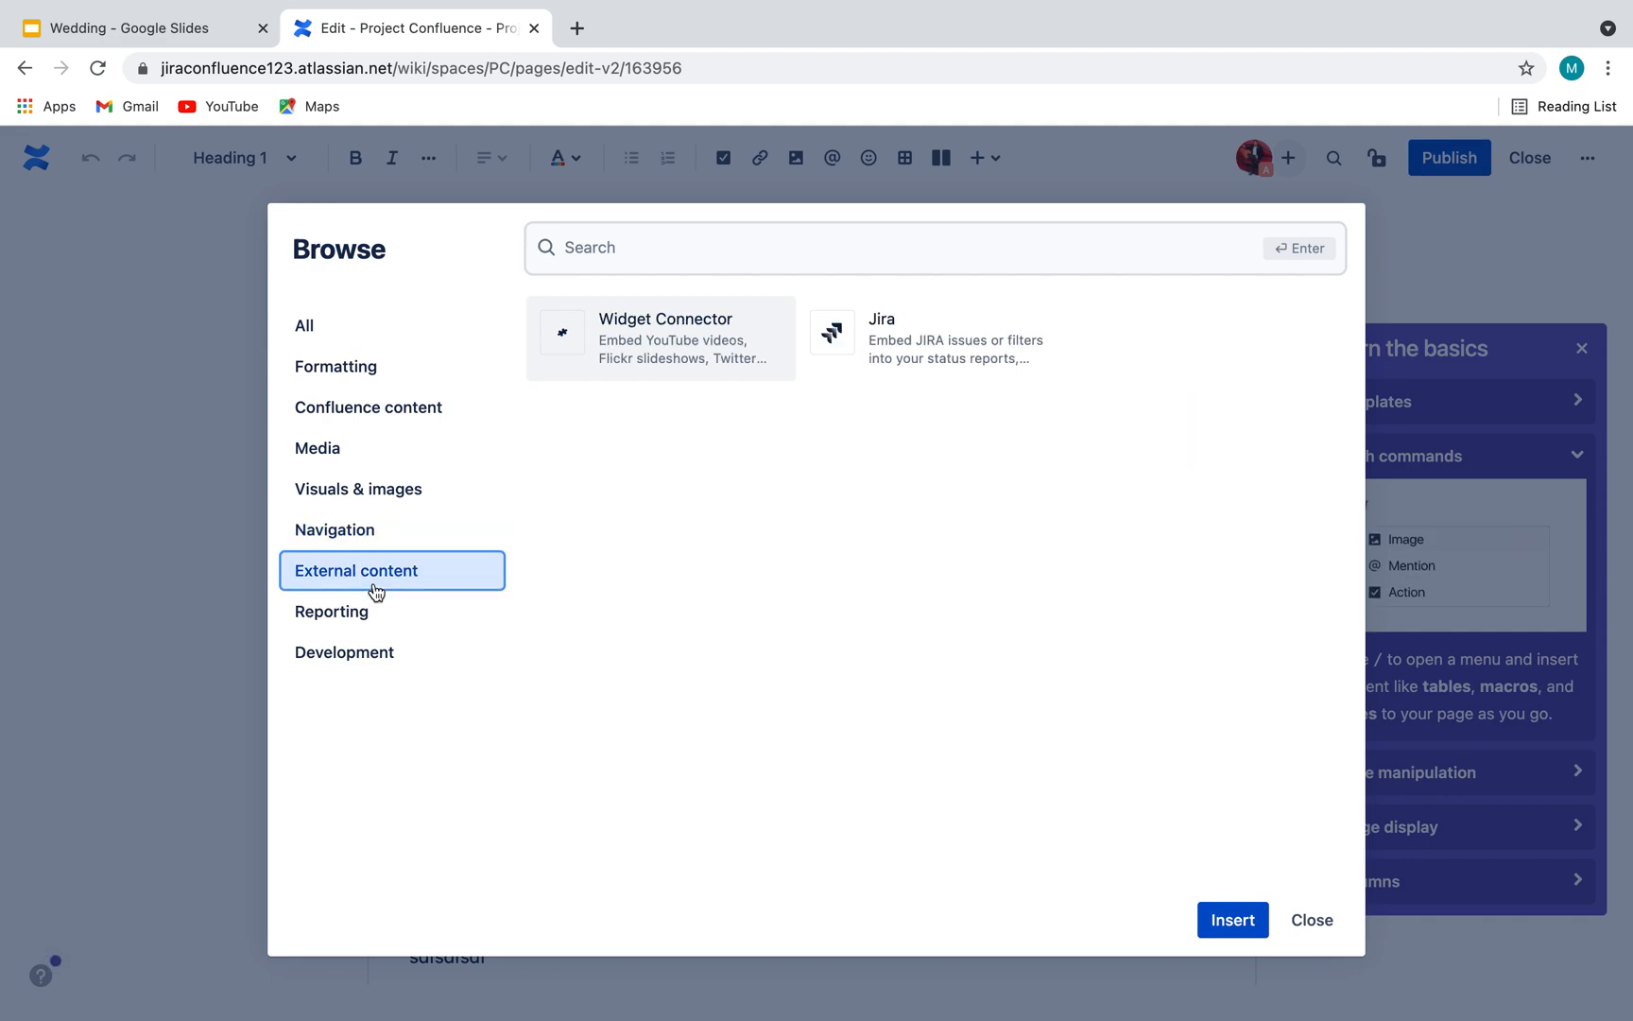
pyautogui.click(335, 617)
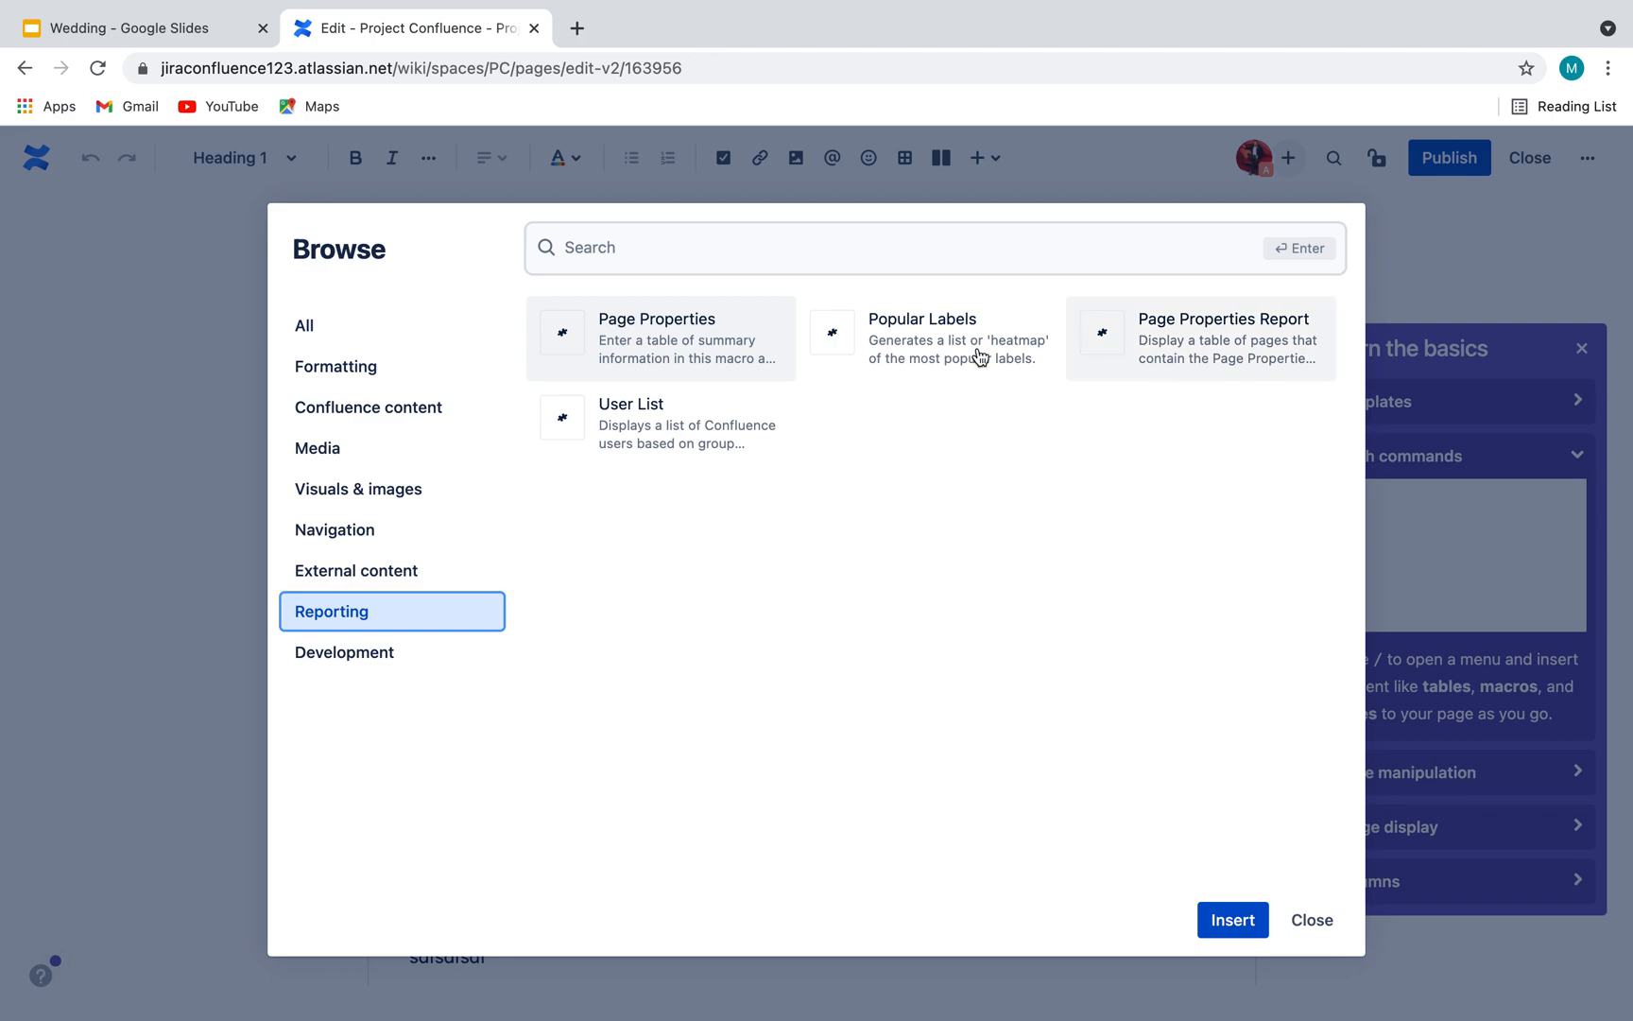
pyautogui.click(381, 661)
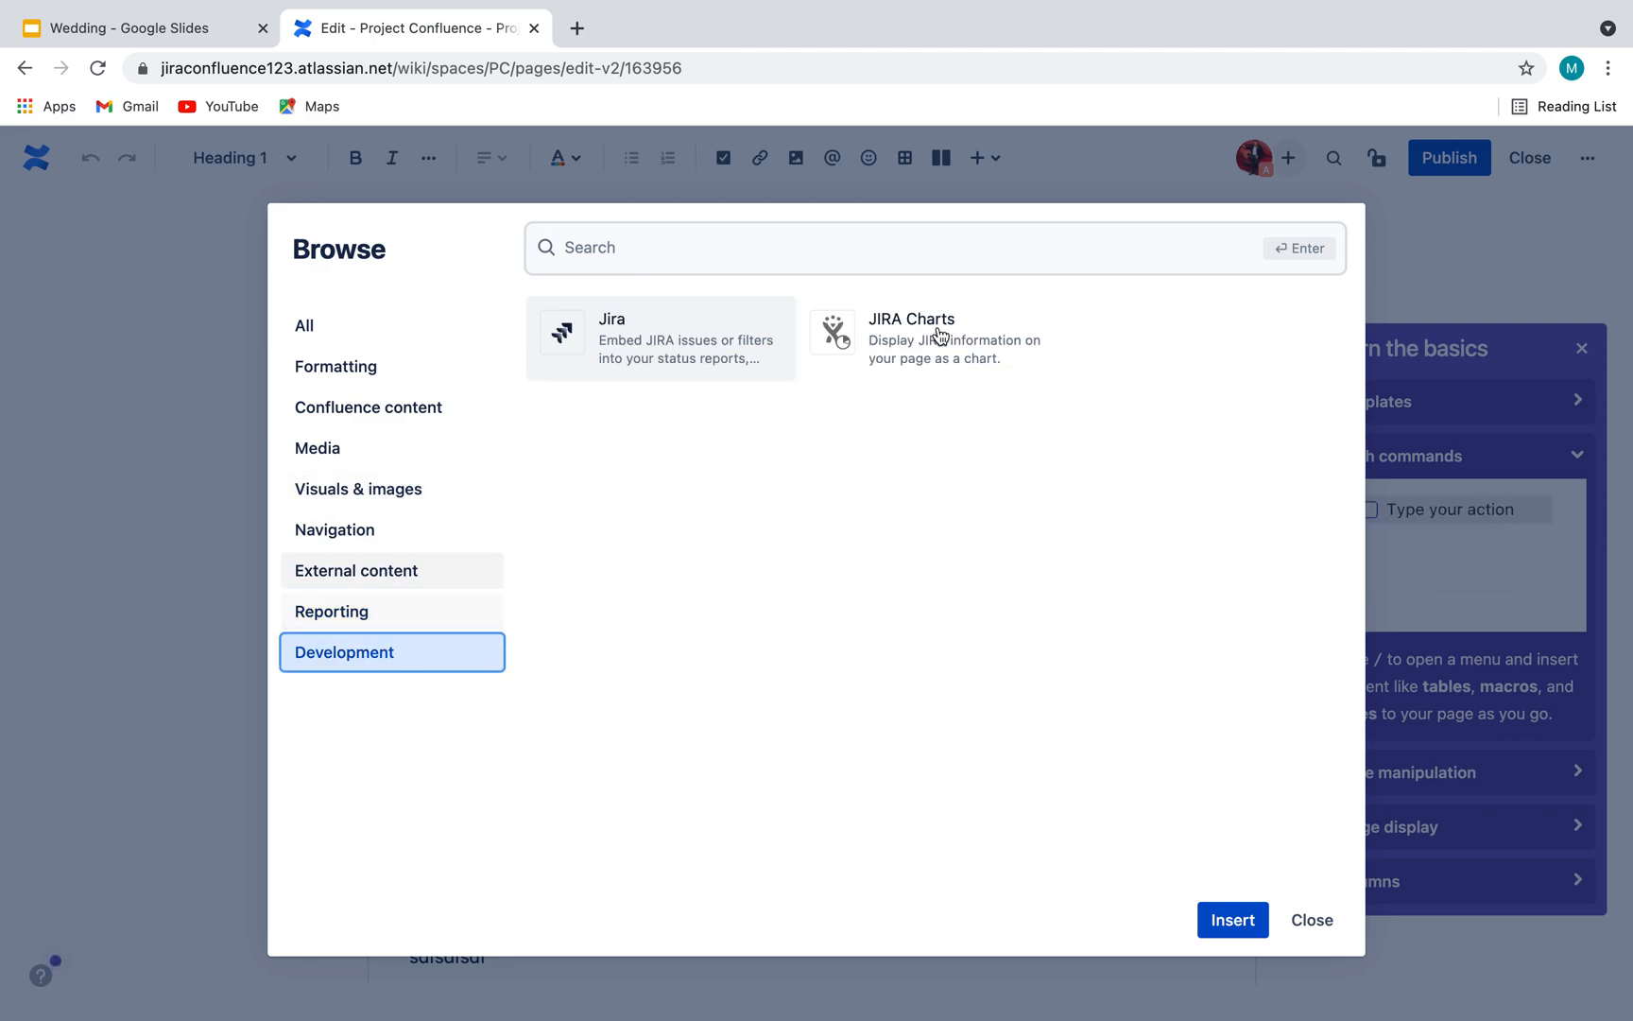
# Try to insert a JIRA Charts element, then cancel the dialog for connecting Confluence to JIRA.
pyautogui.click(927, 335)
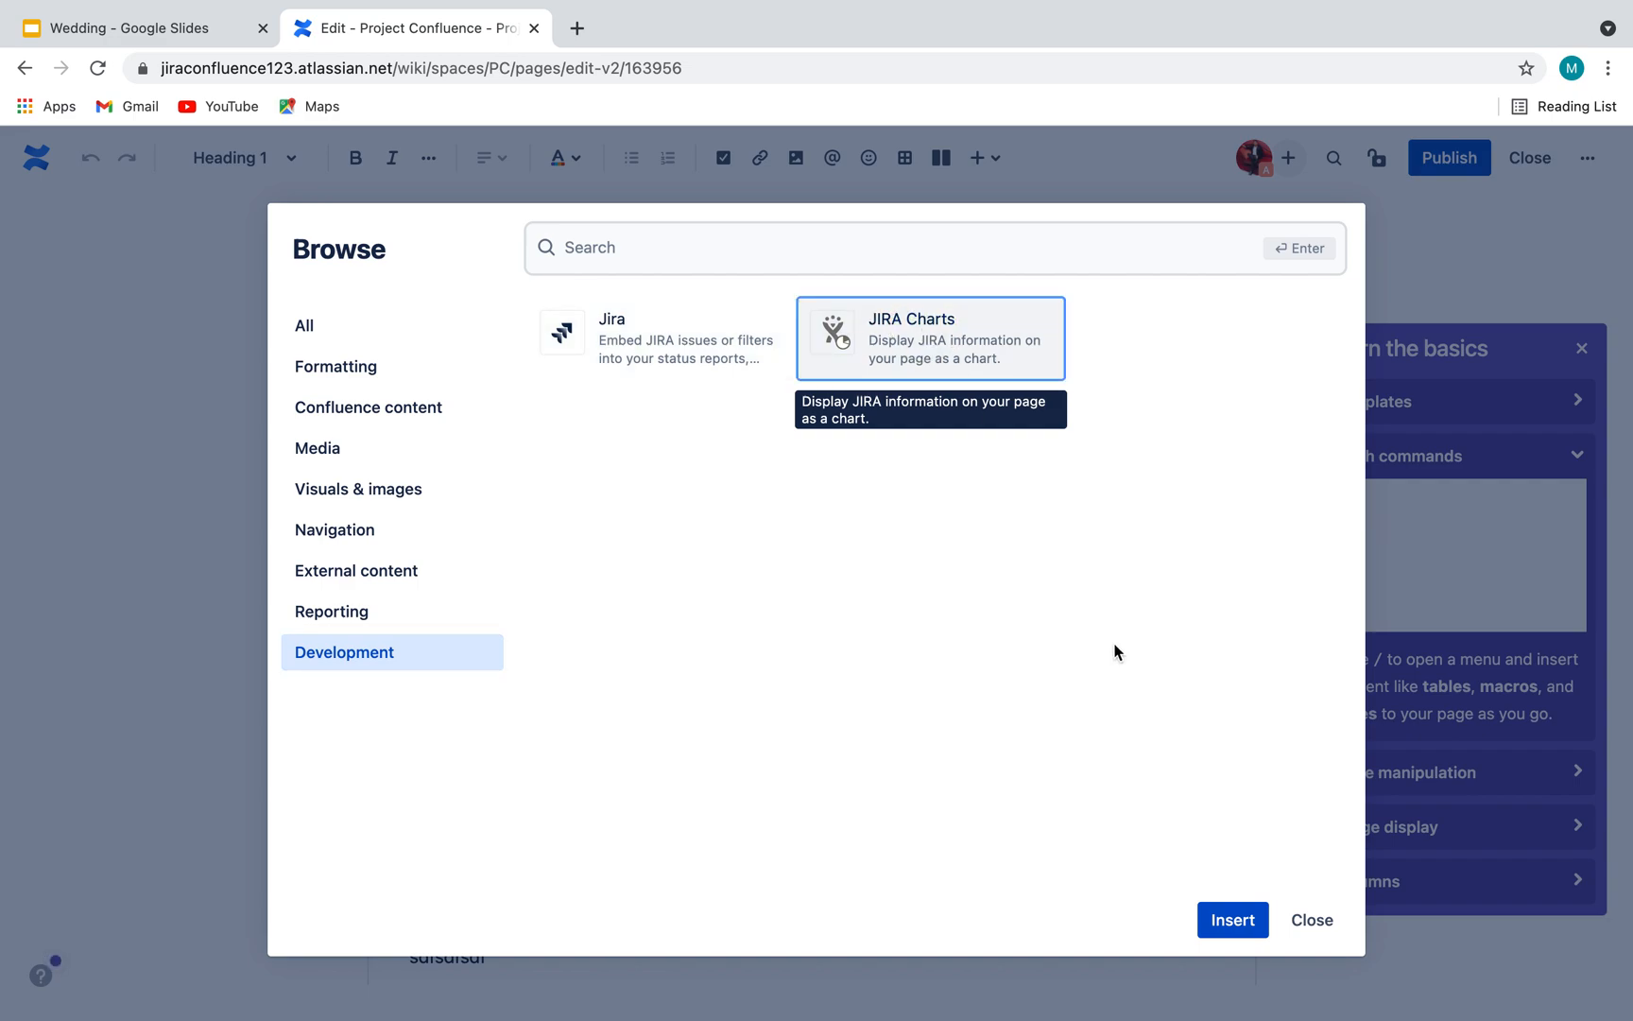
pyautogui.click(1233, 920)
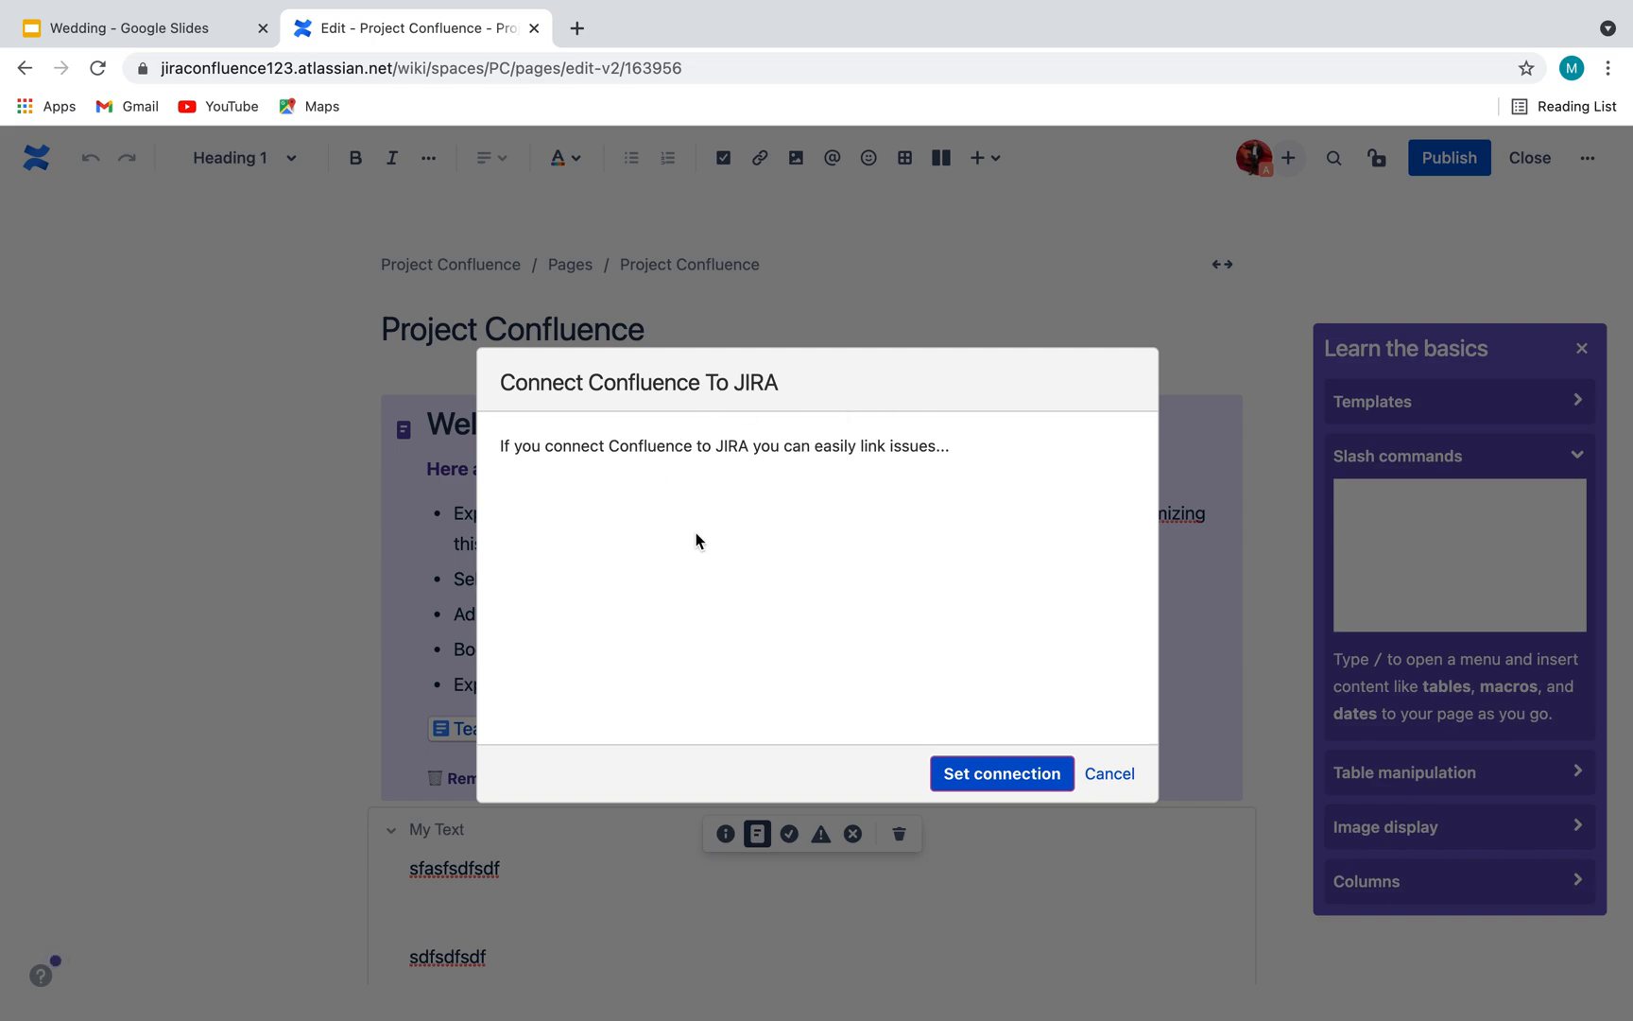
pyautogui.click(1110, 775)
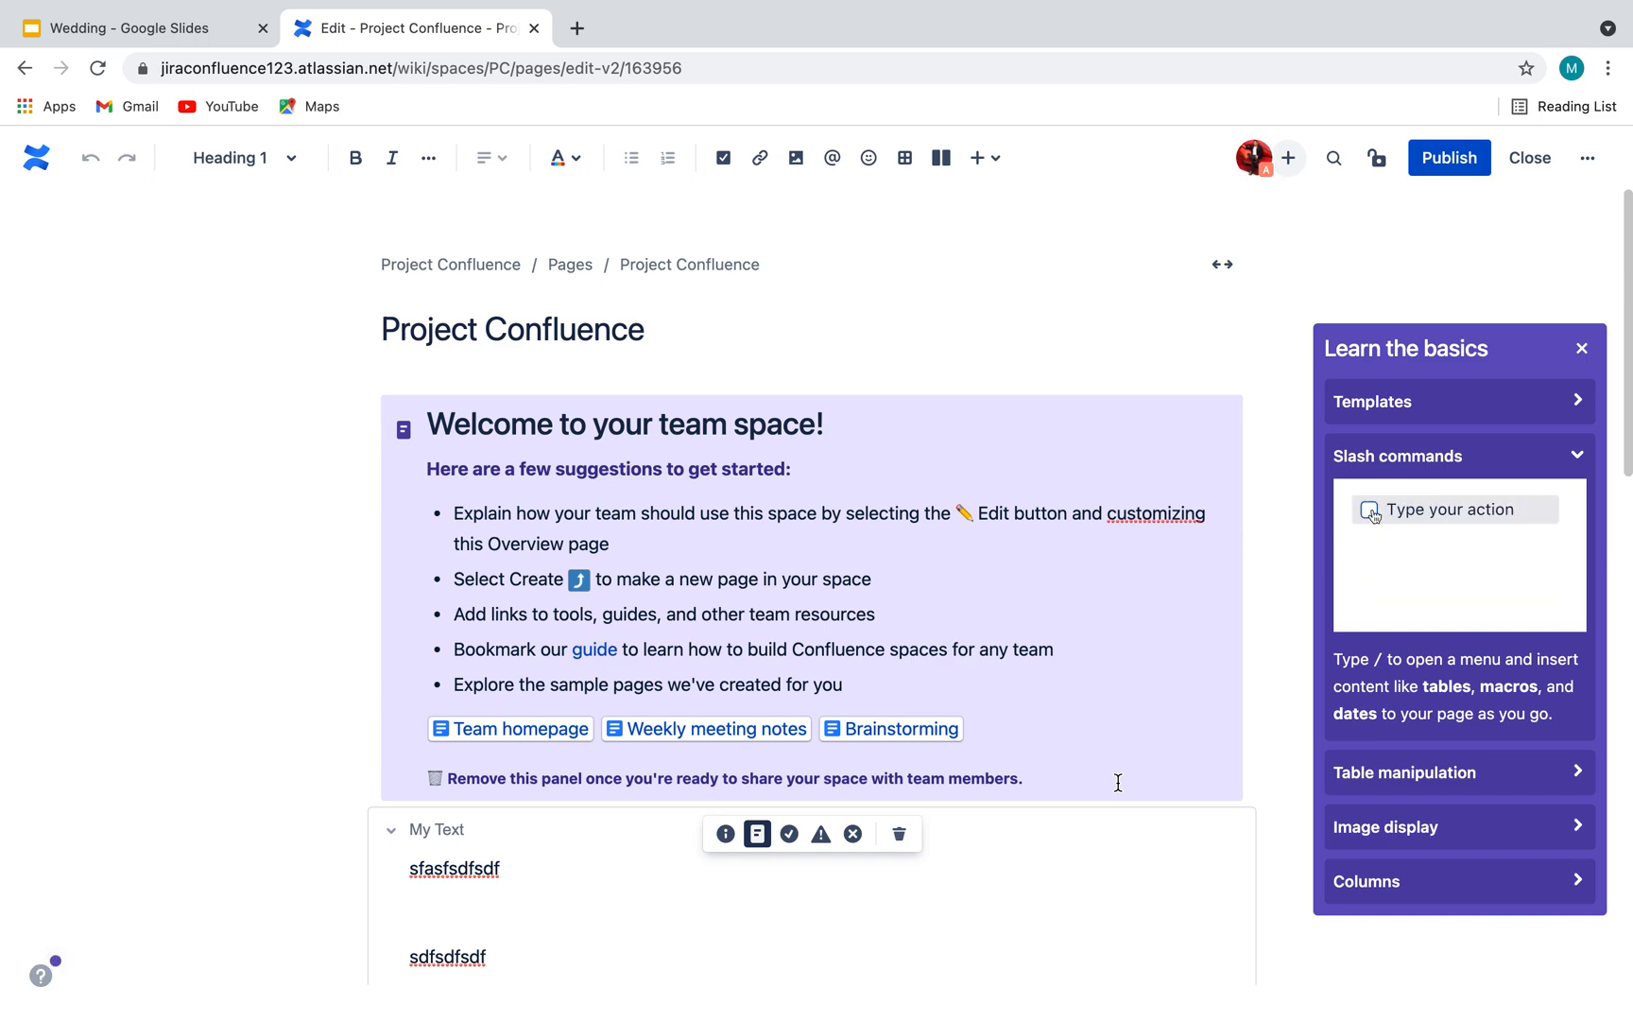
pyautogui.scroll(-5, 568, 635)
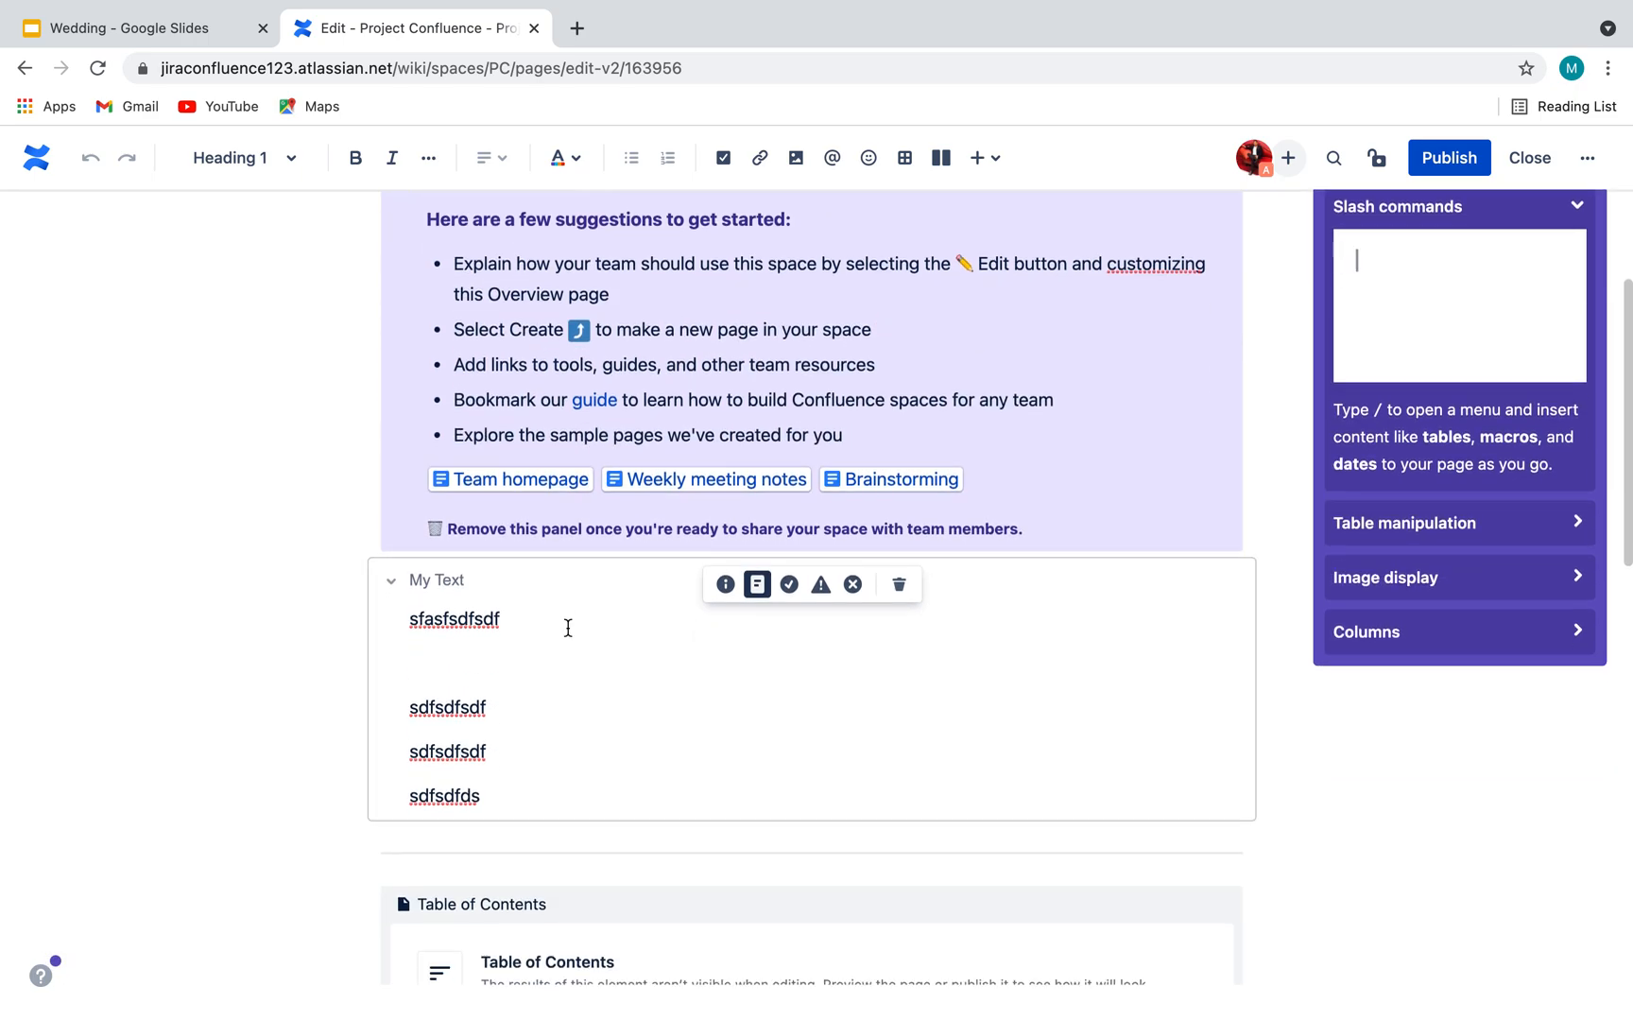
pyautogui.scroll(2, 568, 628)
pyautogui.scroll(-1, 568, 629)
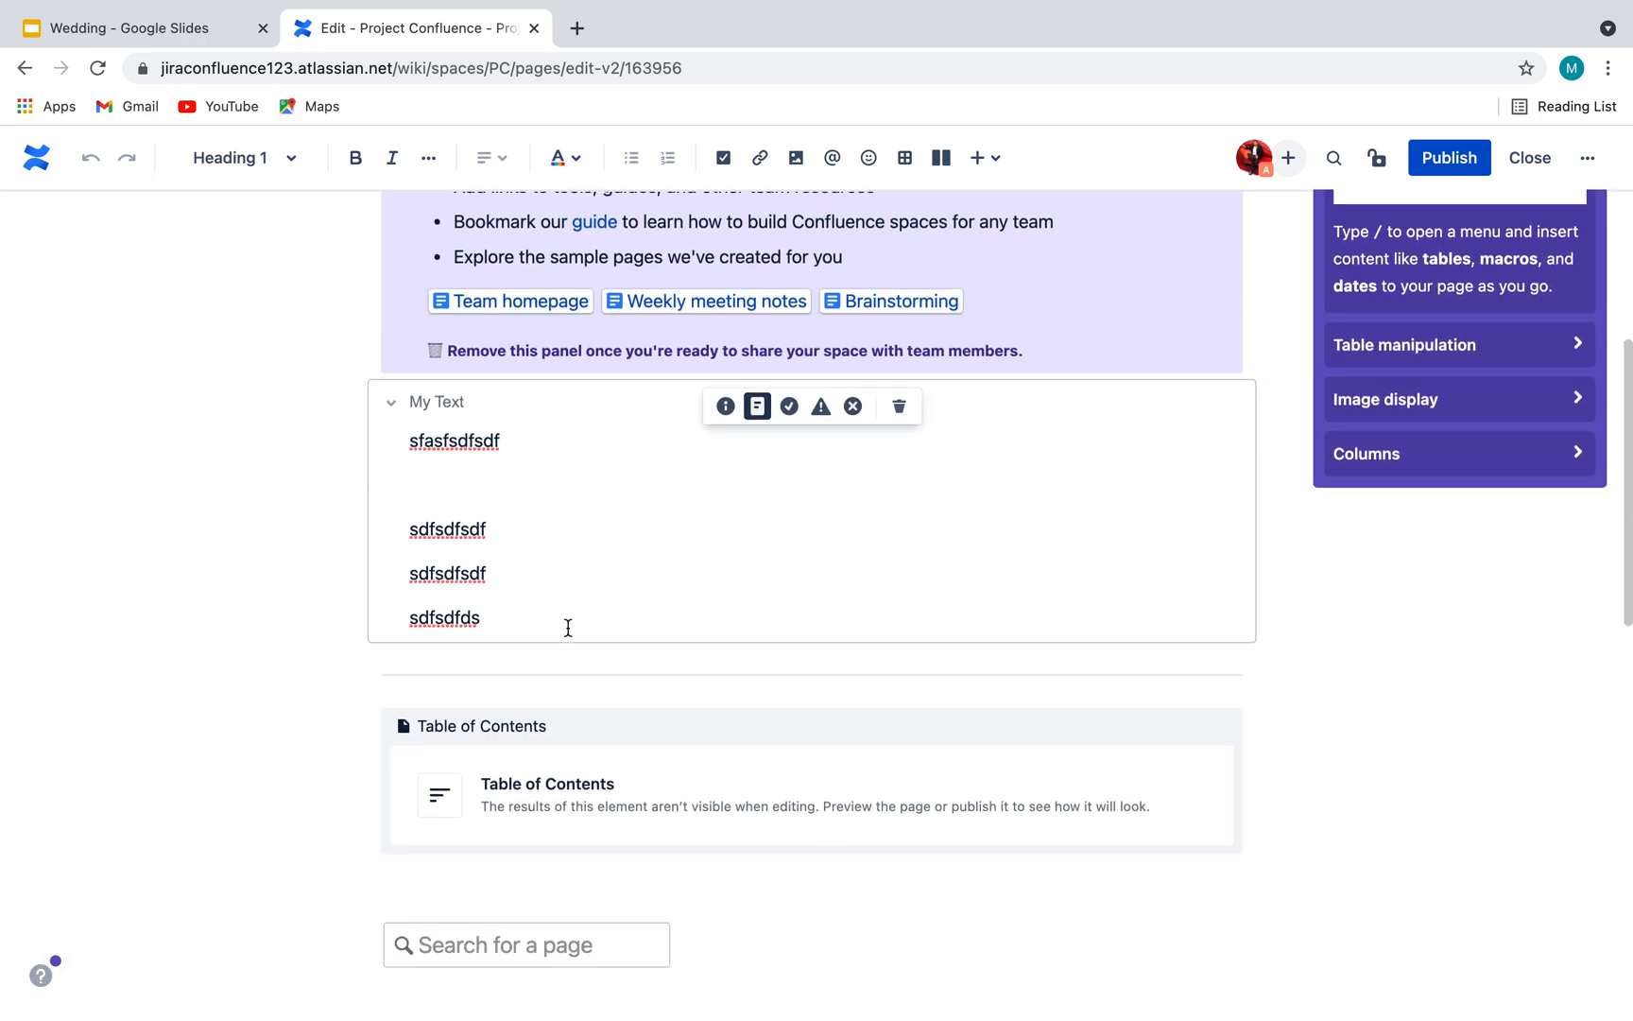
pyautogui.scroll(5, 568, 629)
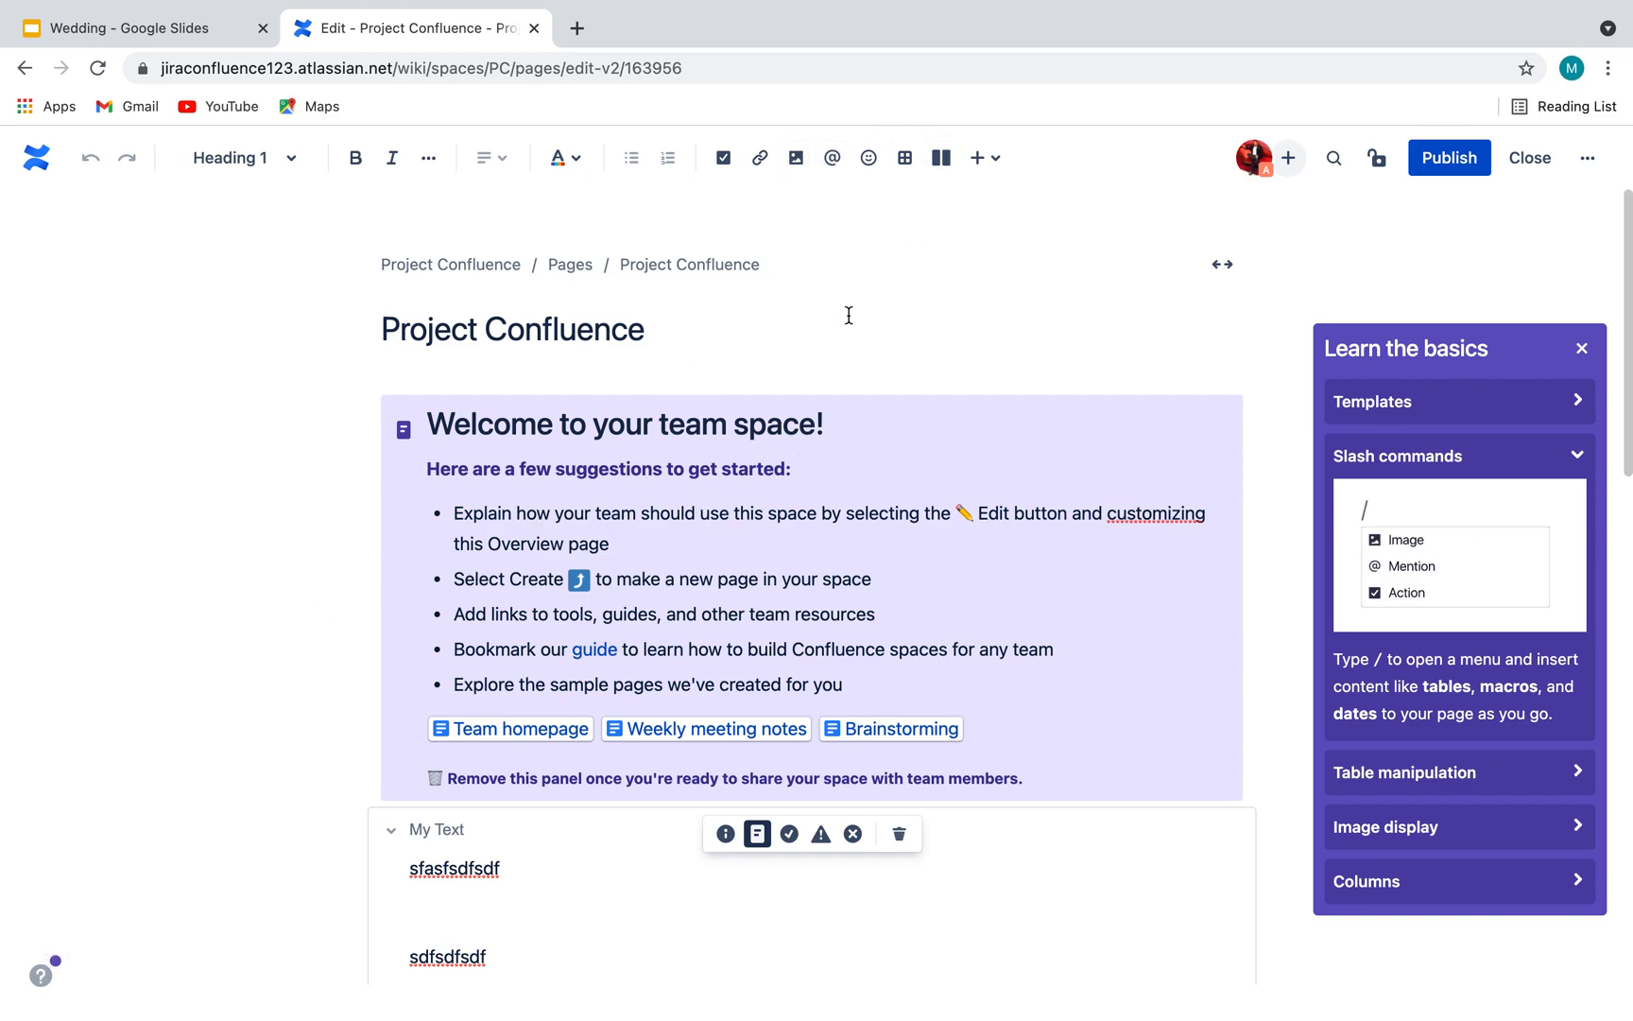
# Examine the invite-to-edit form and the additional publishing options of the page without using them.
pyautogui.click(1290, 161)
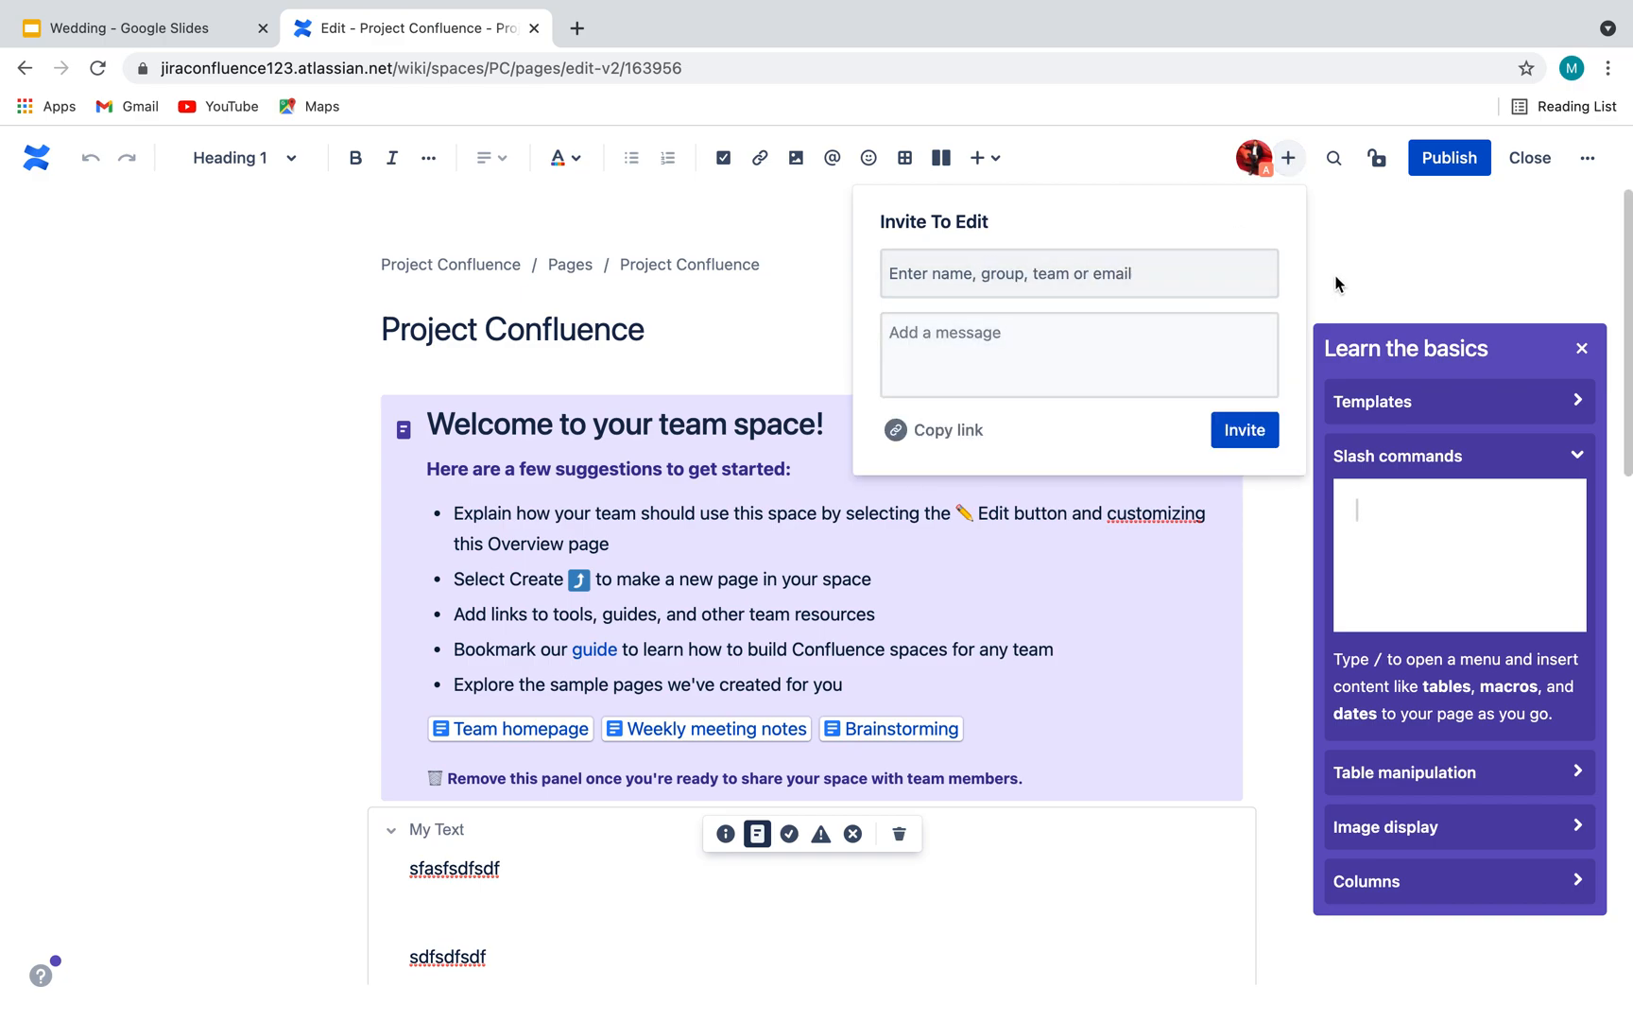
pyautogui.click(1293, 159)
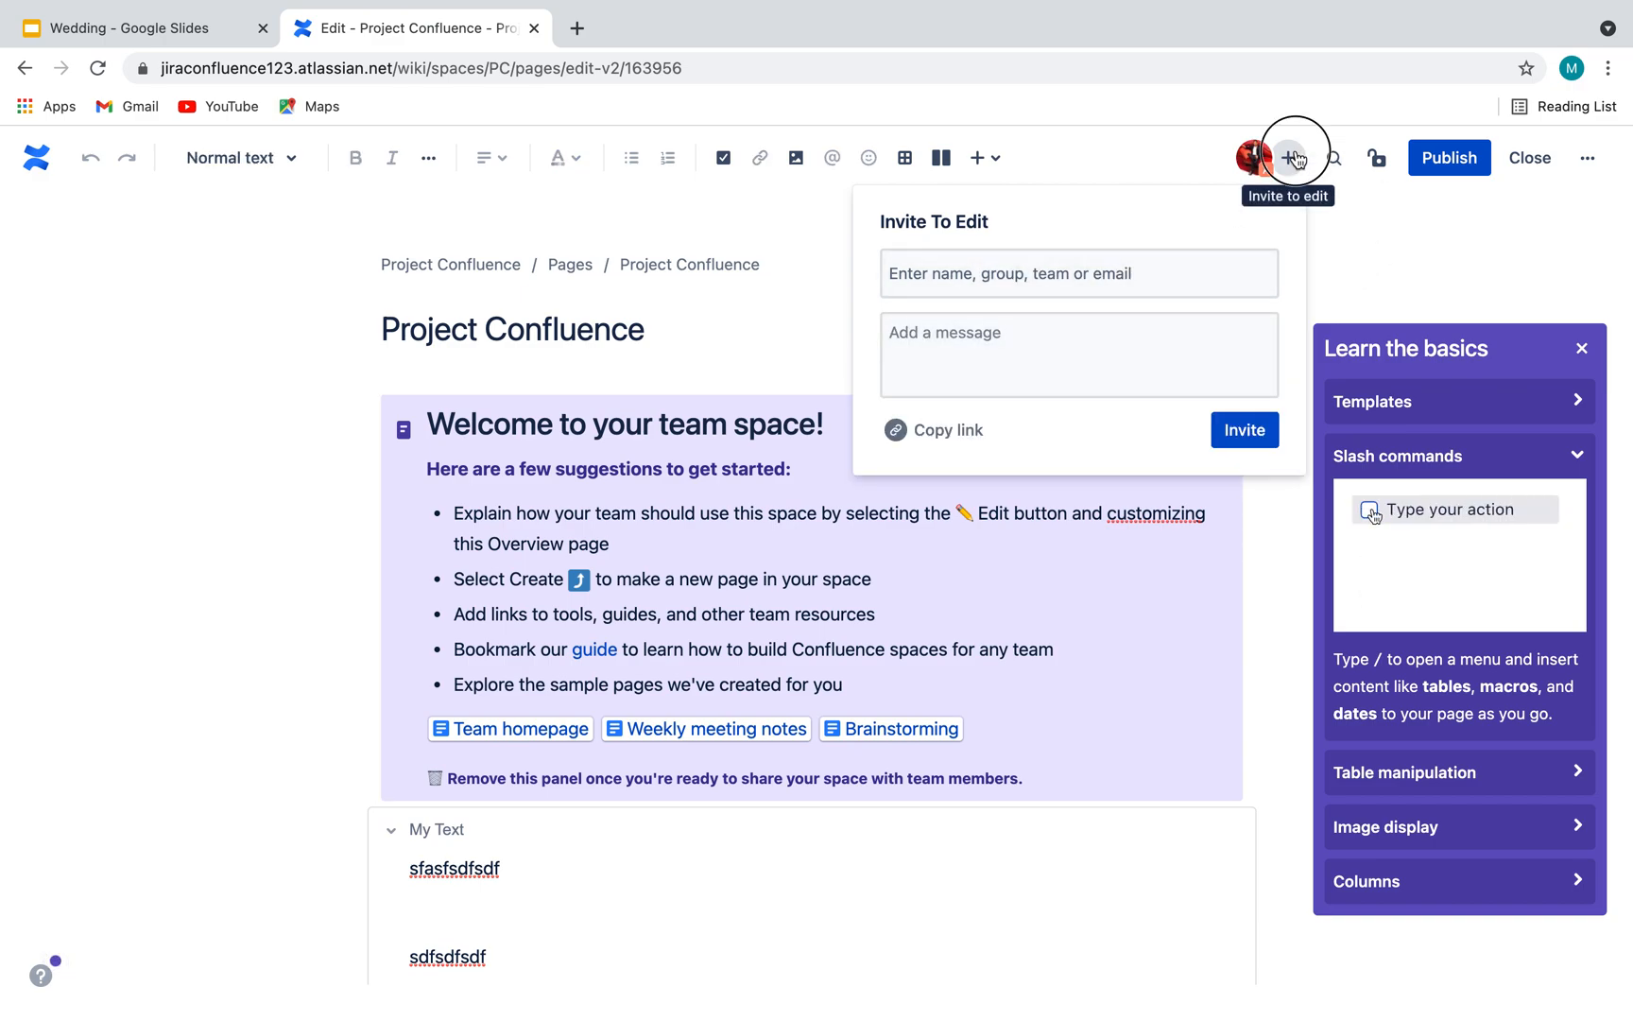
pyautogui.click(1588, 161)
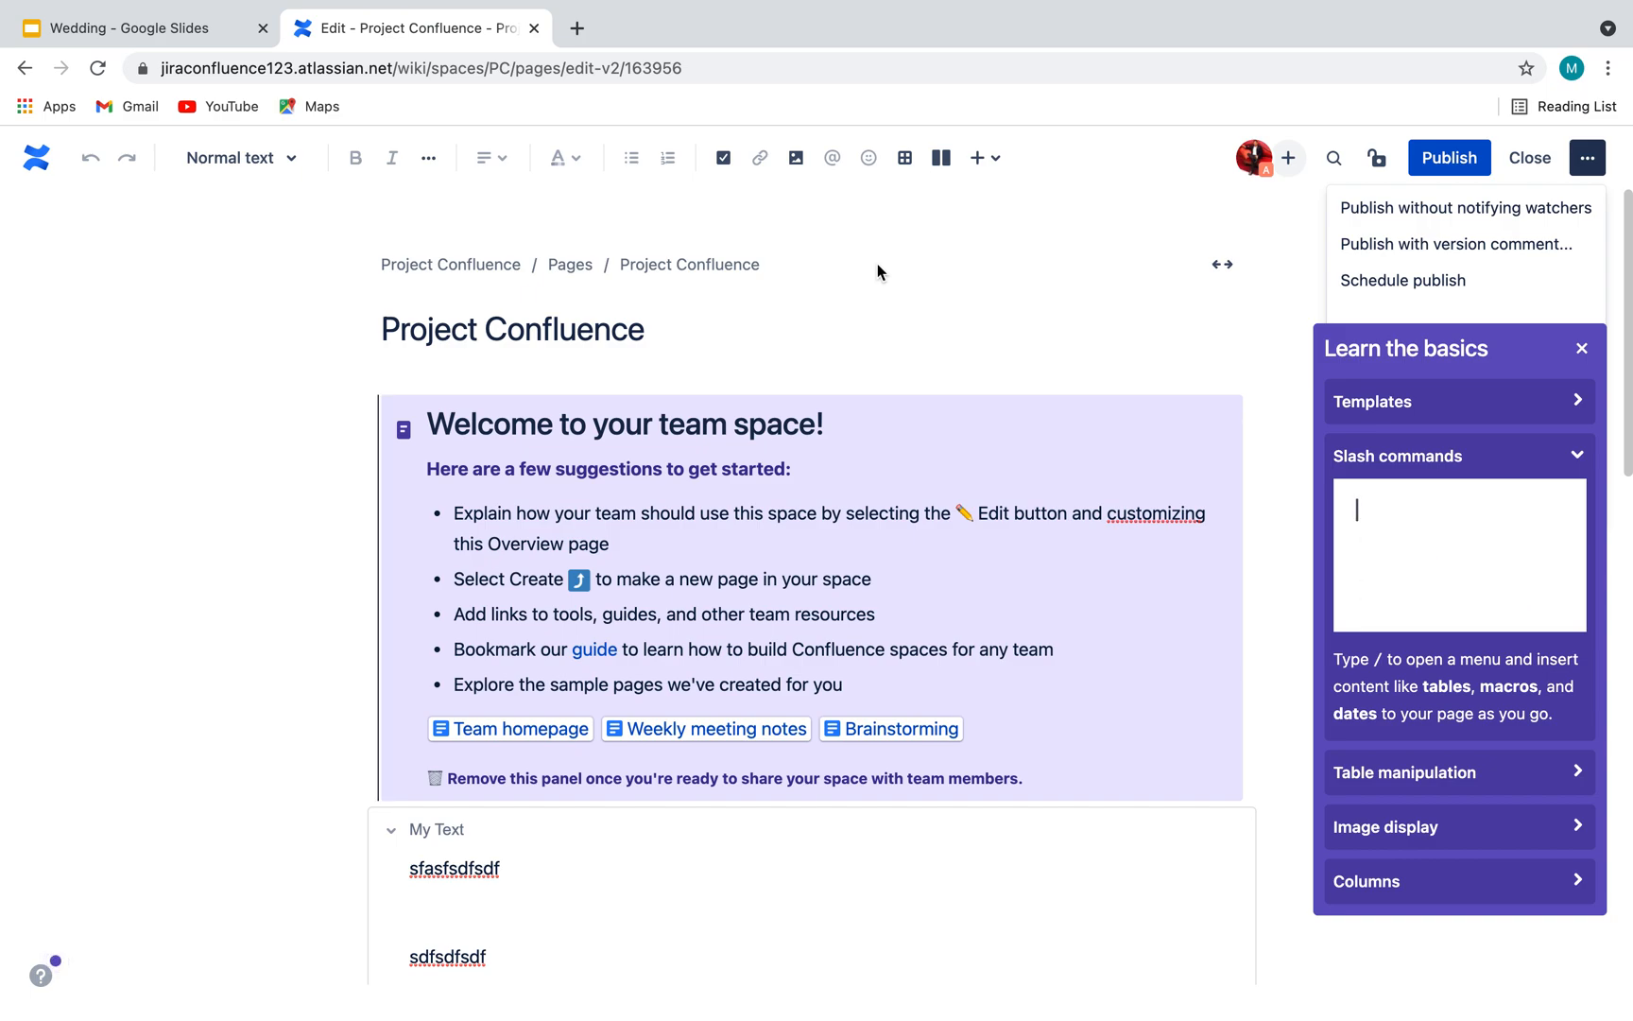
# Switch to the Wedding presentation in Google Slides and present it from the third slide to the closing Thank You slide.
pyautogui.click(174, 38)
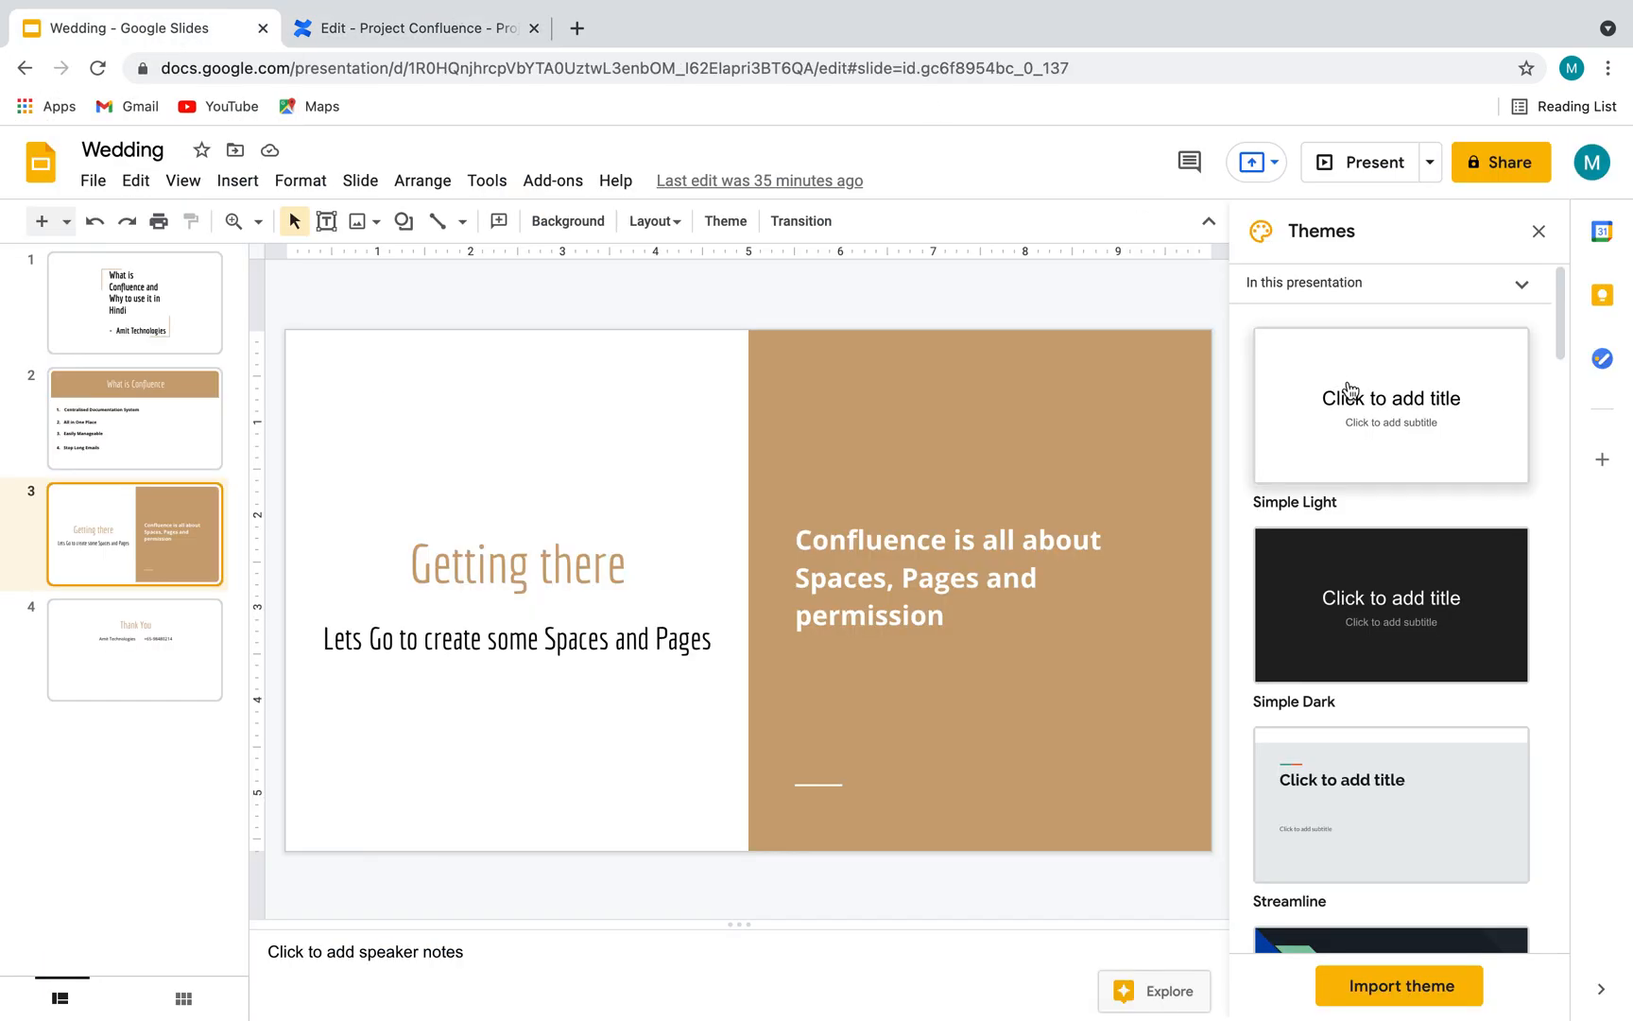
pyautogui.click(1380, 166)
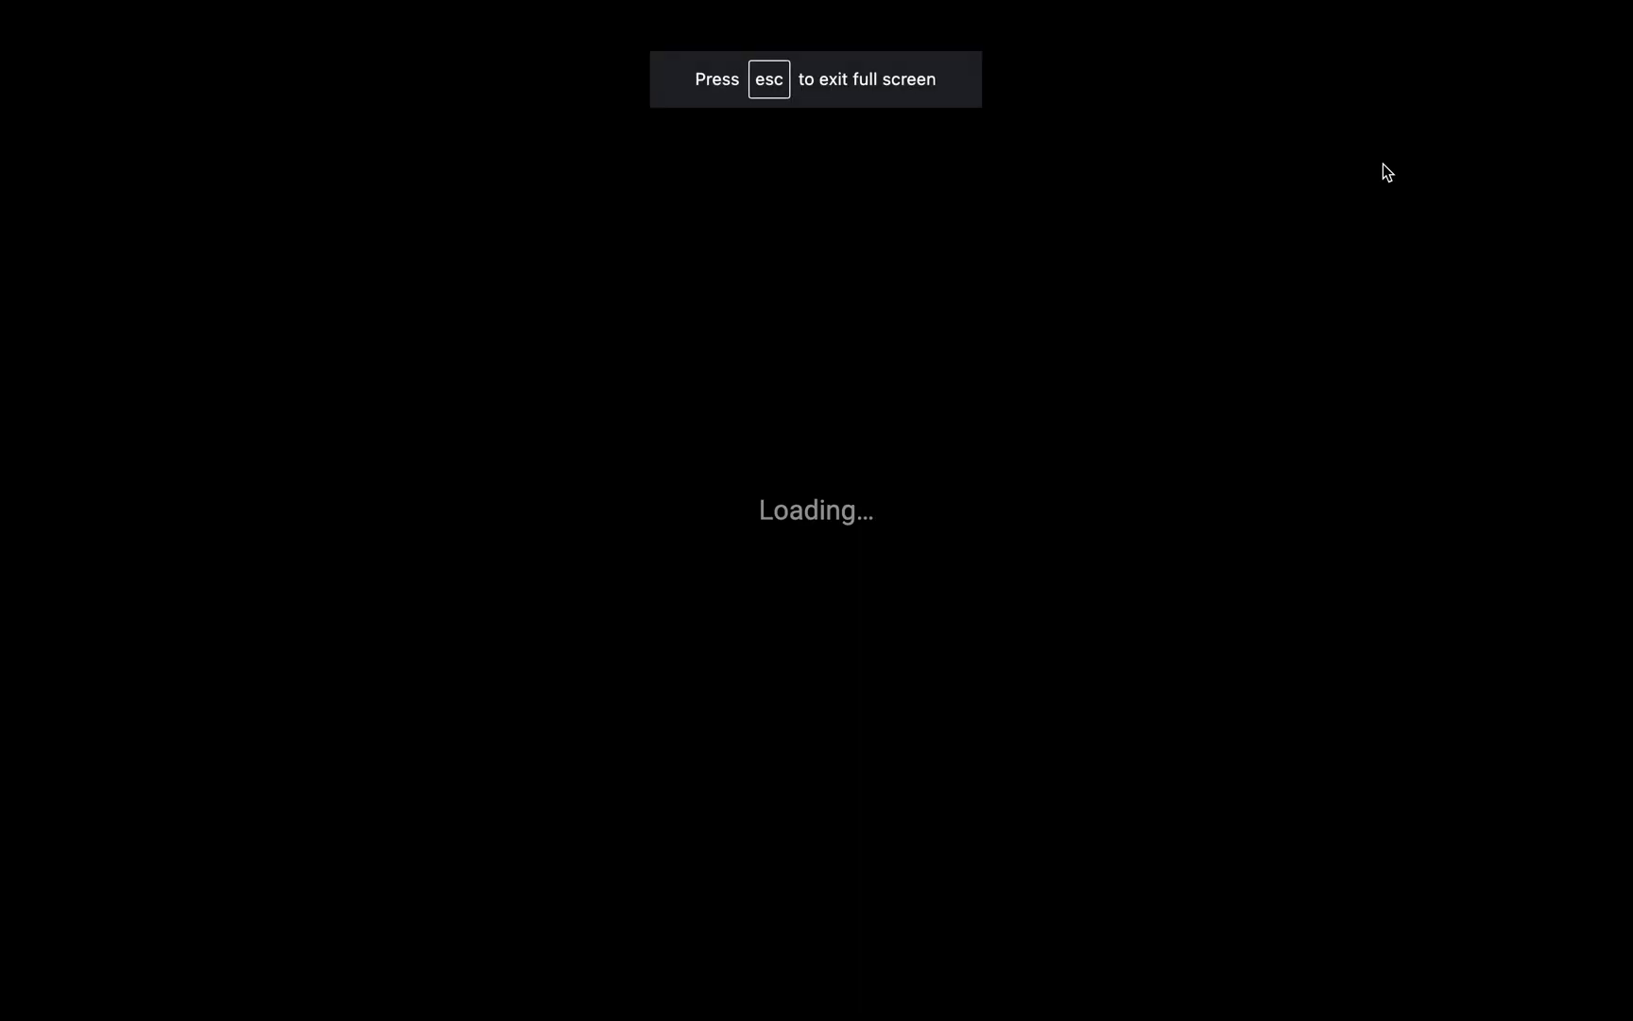
pyautogui.press('Right')
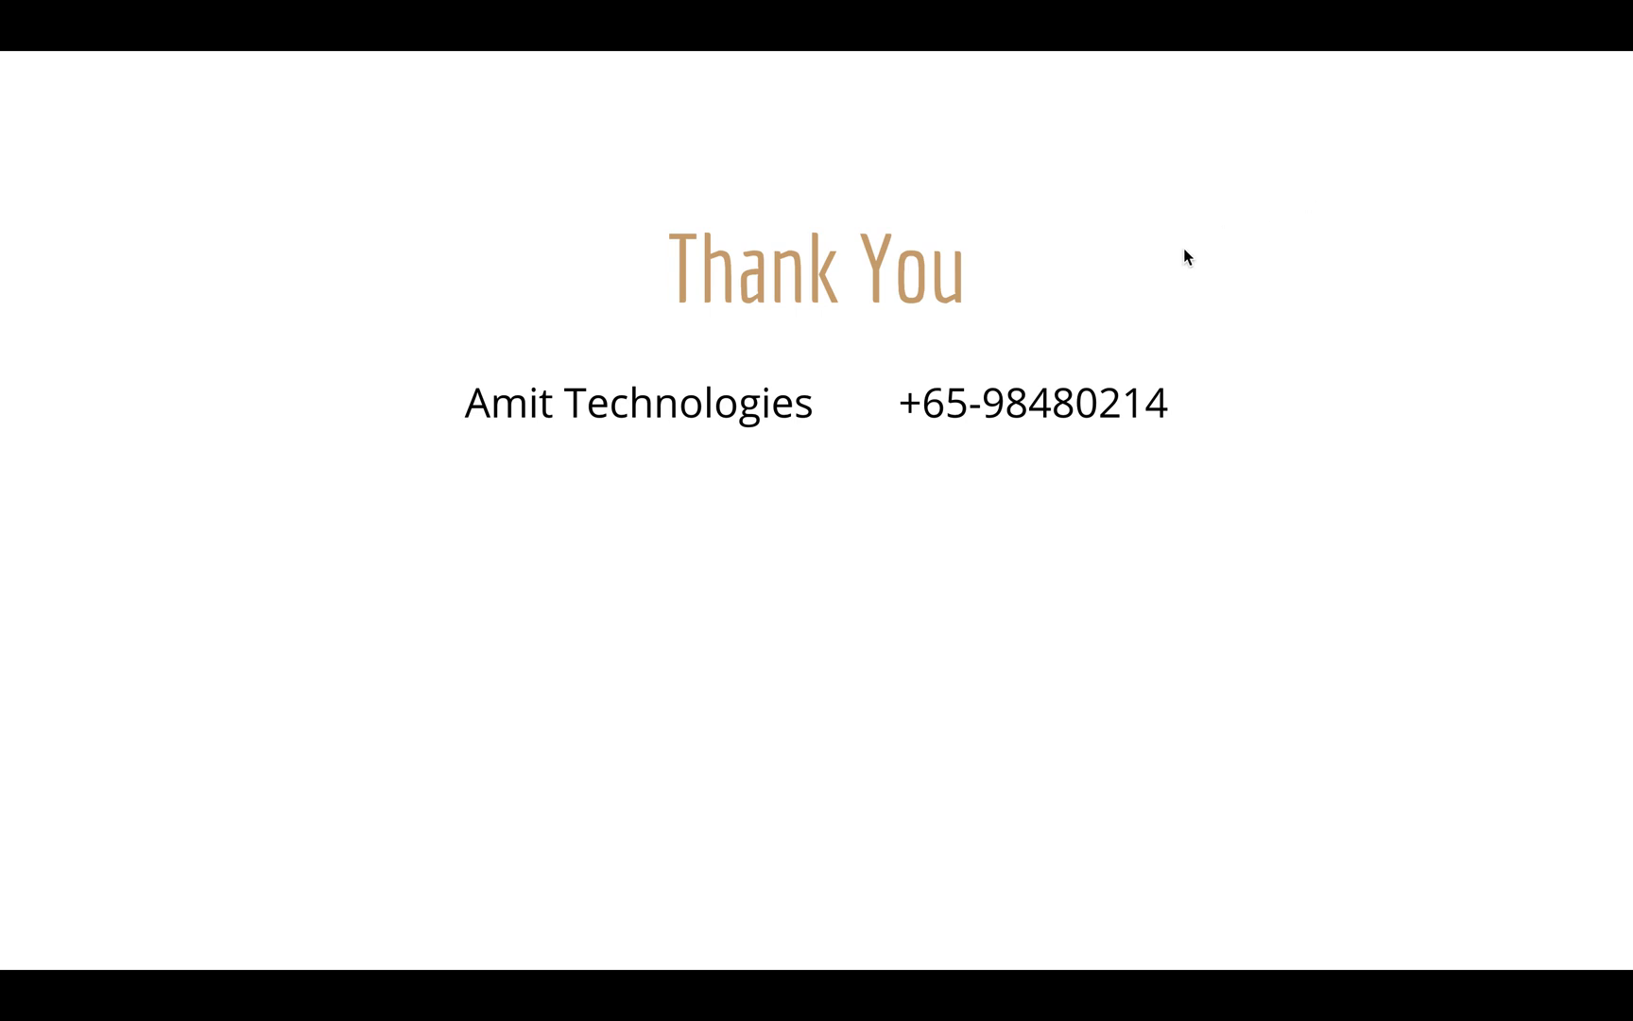
pyautogui.moveTo(1120, 3)
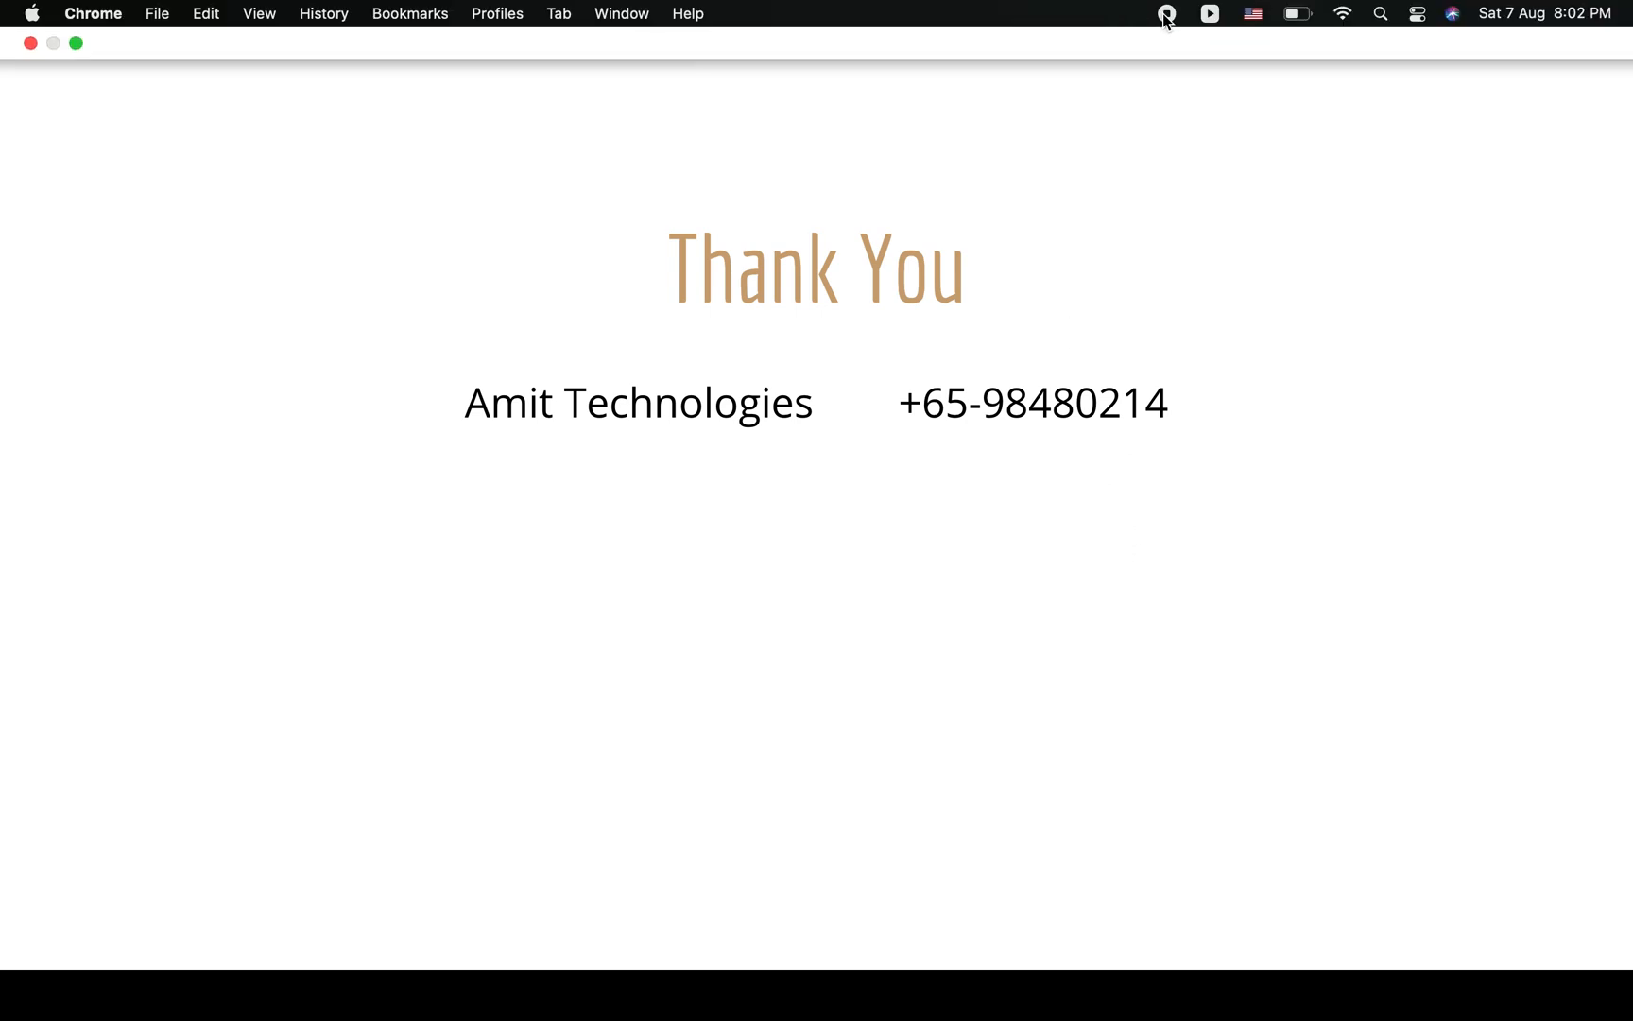